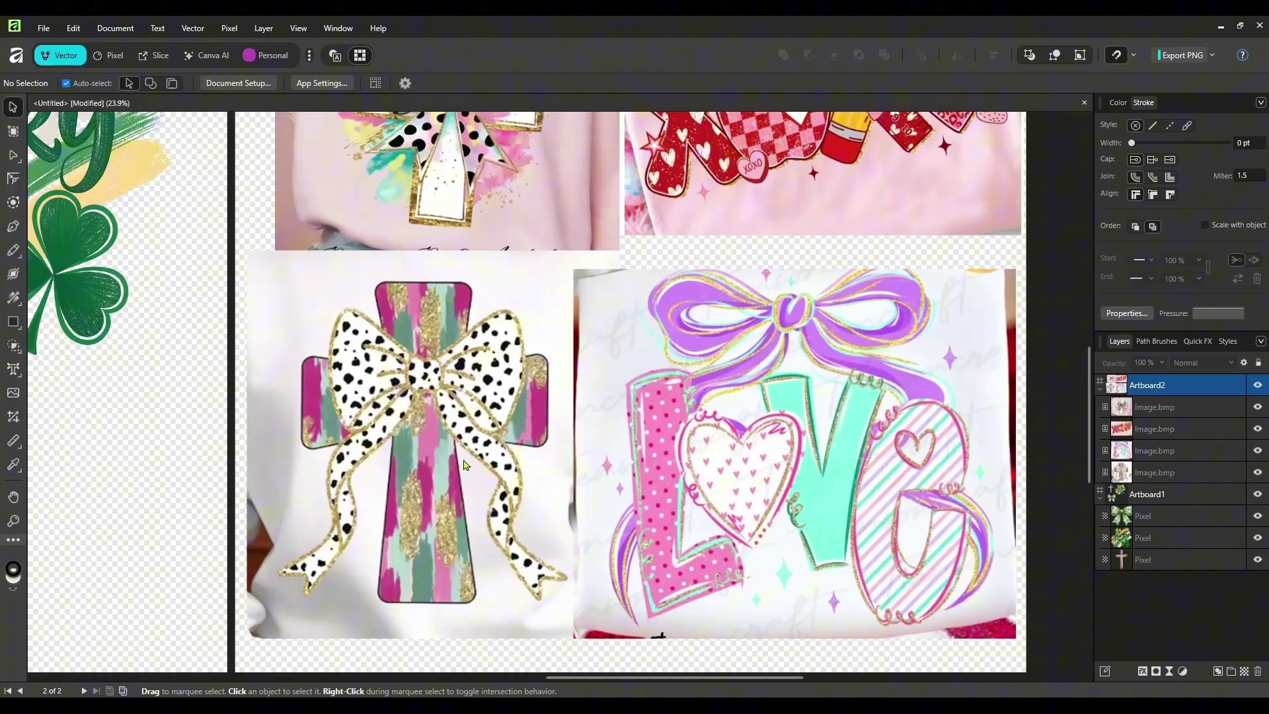
# Delete the reference-image artboard with its images and fit the remaining artboard in view.
pyautogui.scroll(5, 680, 400)
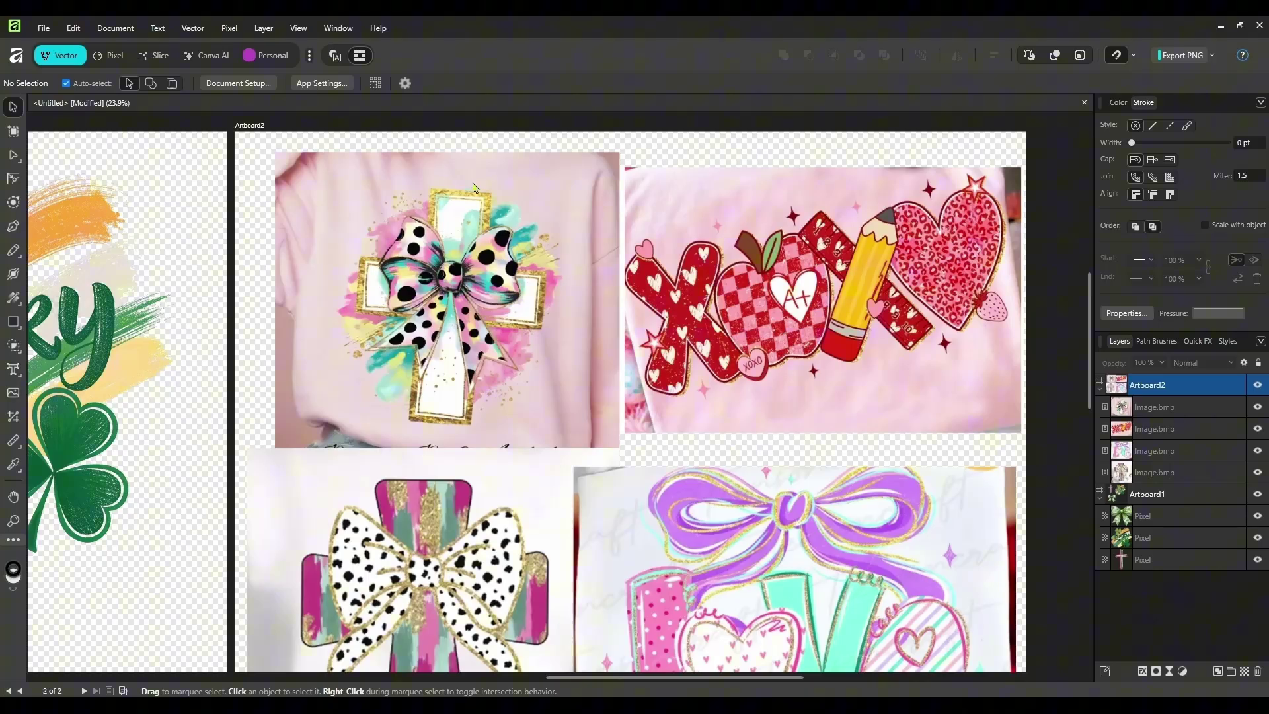
pyautogui.click(1177, 389)
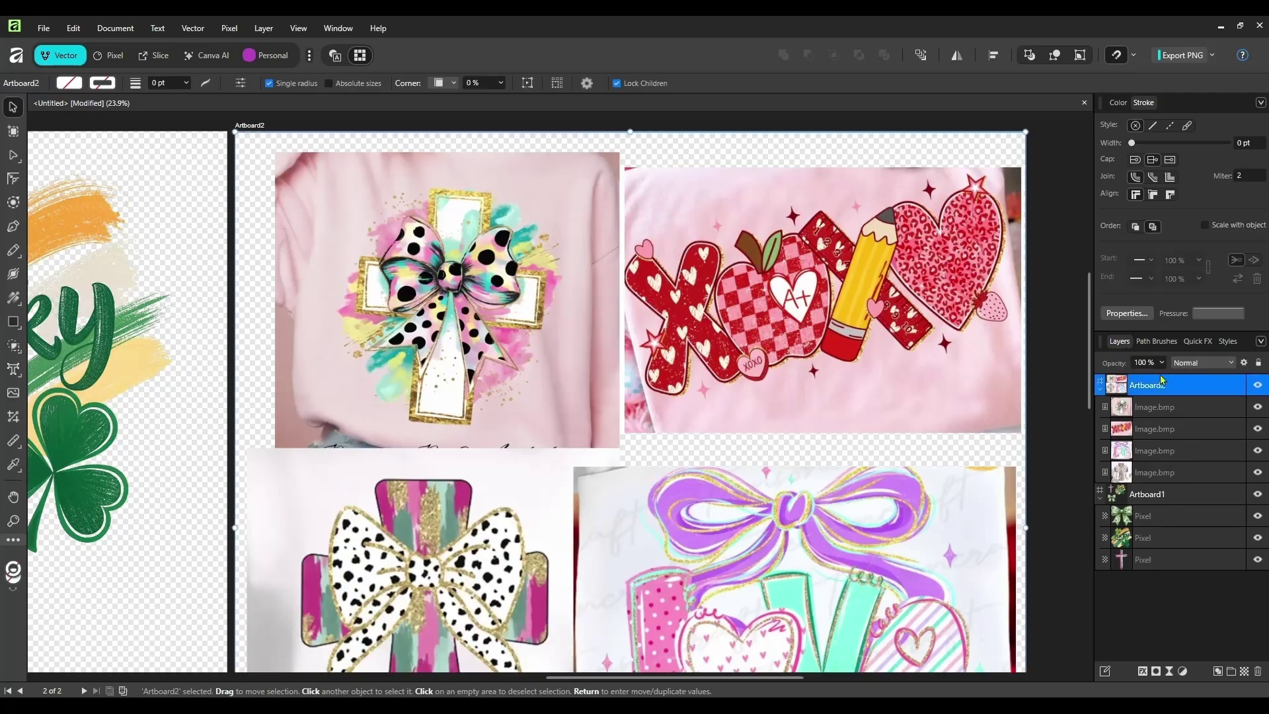
pyautogui.press('Delete')
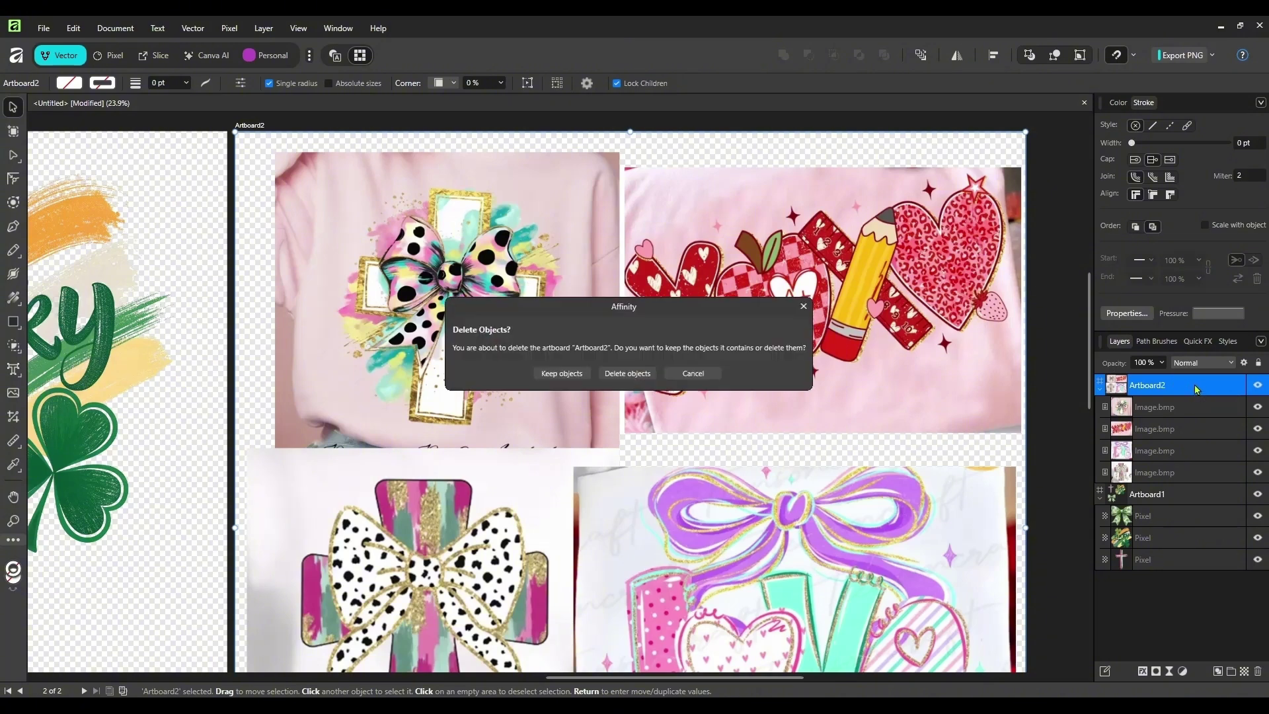
pyautogui.click(618, 374)
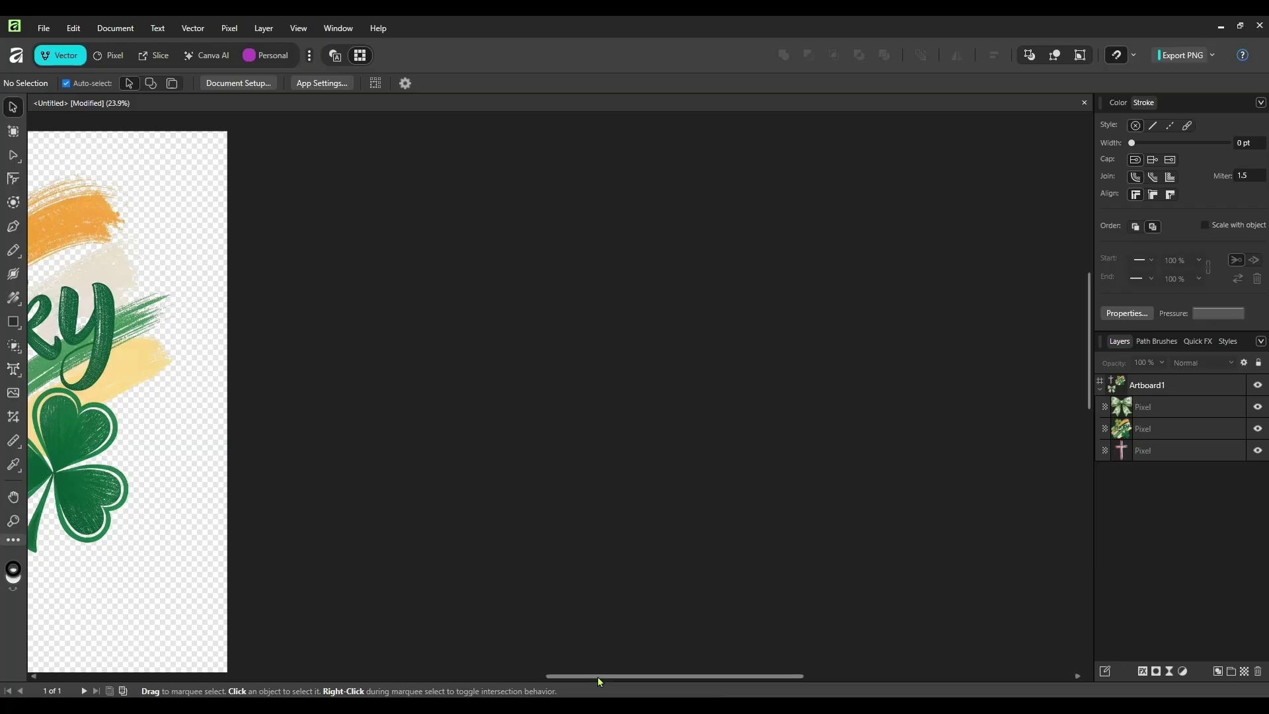
pyautogui.hotkey('ctrl', '0')
# Nudge the cross and Lucky design up-left and move the bow up beneath the cross.
pyautogui.scroll(-1, 547, 546)
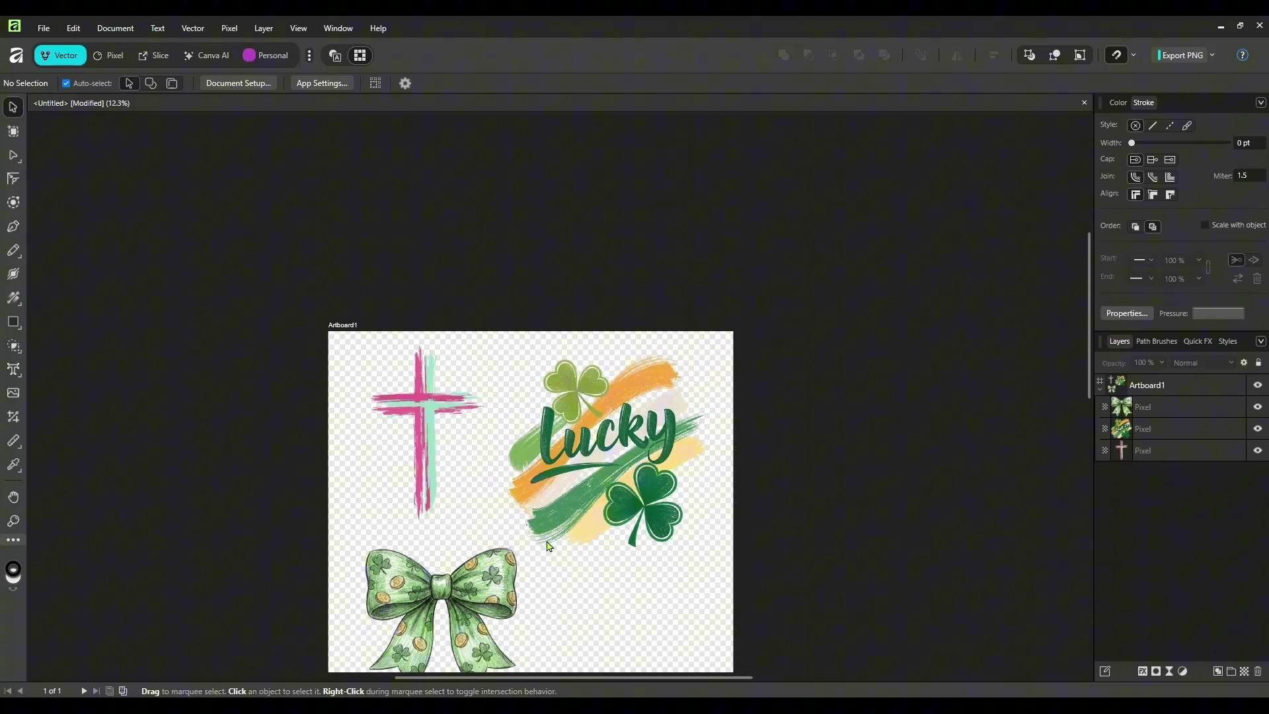
pyautogui.scroll(2, 547, 546)
pyautogui.scroll(-3, 929, 393)
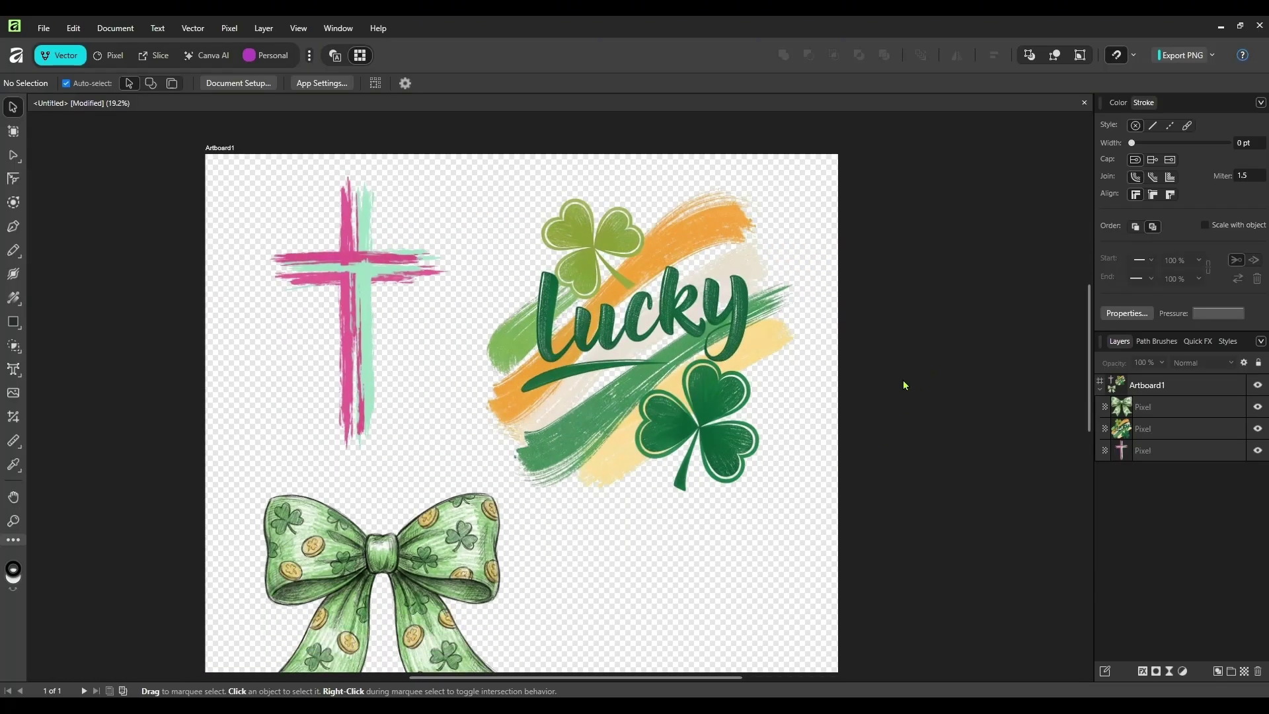
pyautogui.click(620, 383)
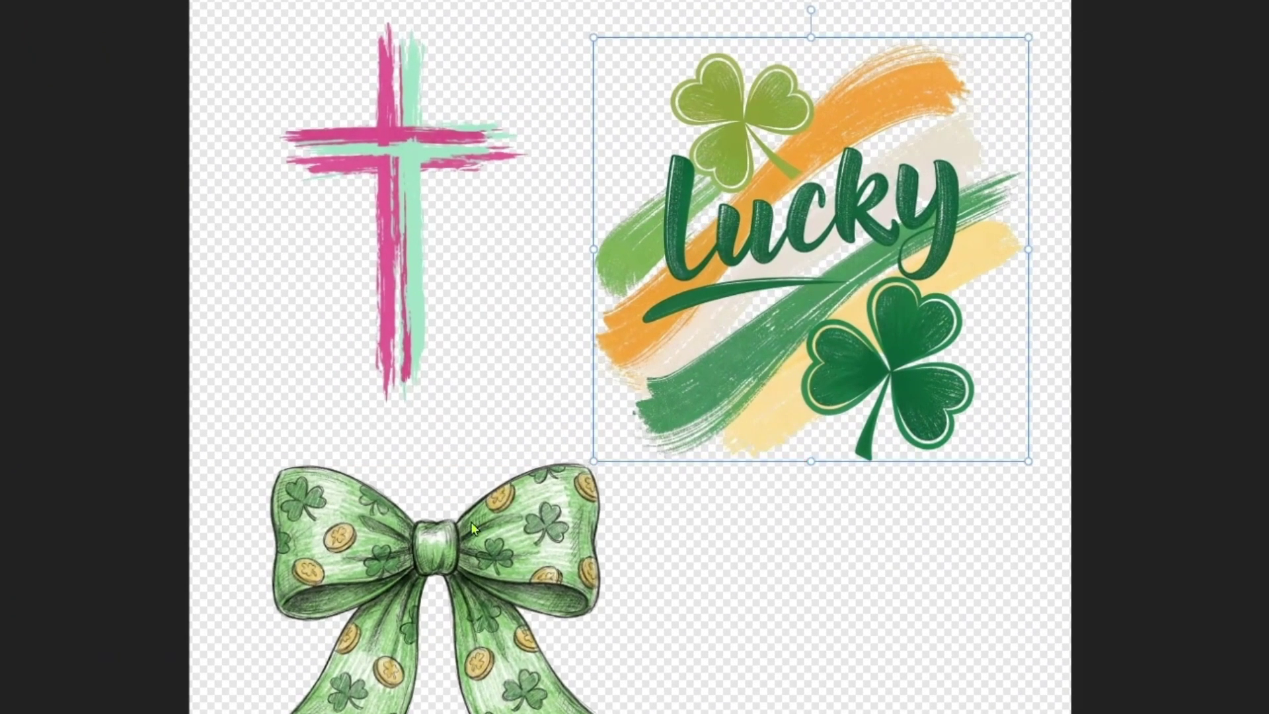
pyautogui.moveTo(471, 521); pyautogui.dragTo(452, 493)
pyautogui.moveTo(424, 232); pyautogui.dragTo(416, 228)
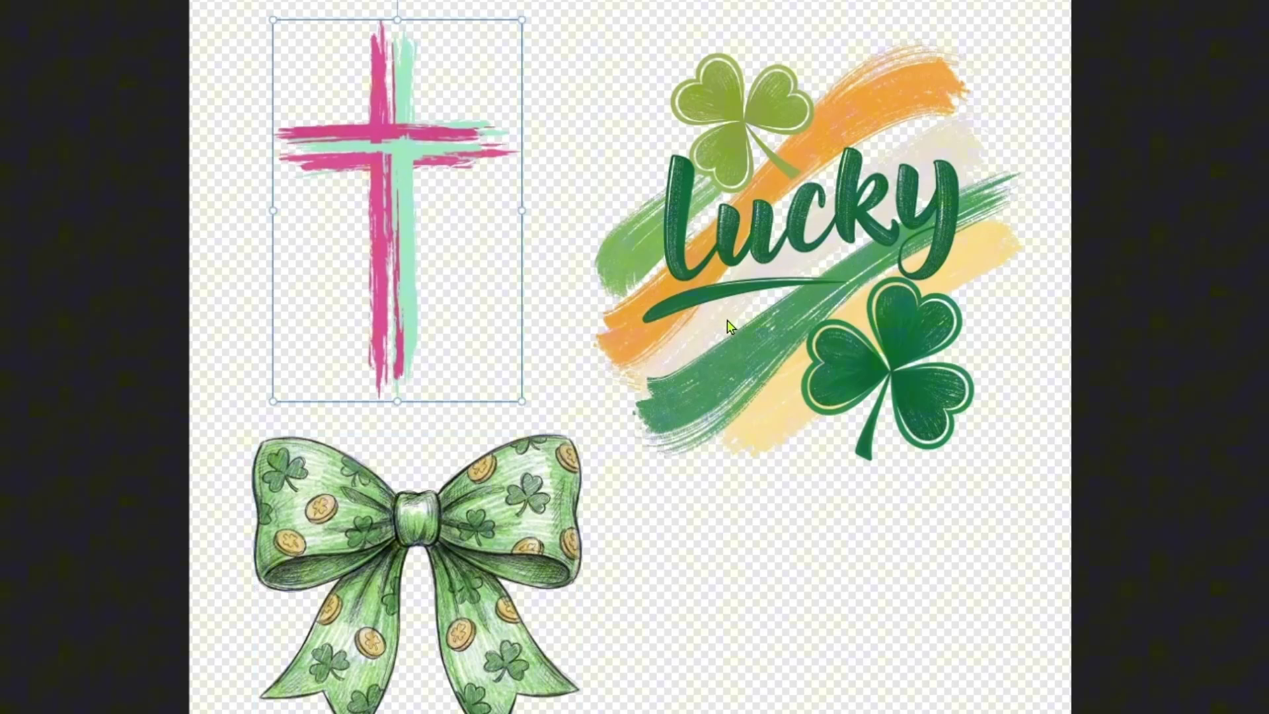
pyautogui.moveTo(737, 330)
pyautogui.mouseDown()
pyautogui.moveTo(718, 326)
pyautogui.moveTo(728, 324)
pyautogui.mouseUp()
pyautogui.moveTo(465, 516); pyautogui.dragTo(505, 476)
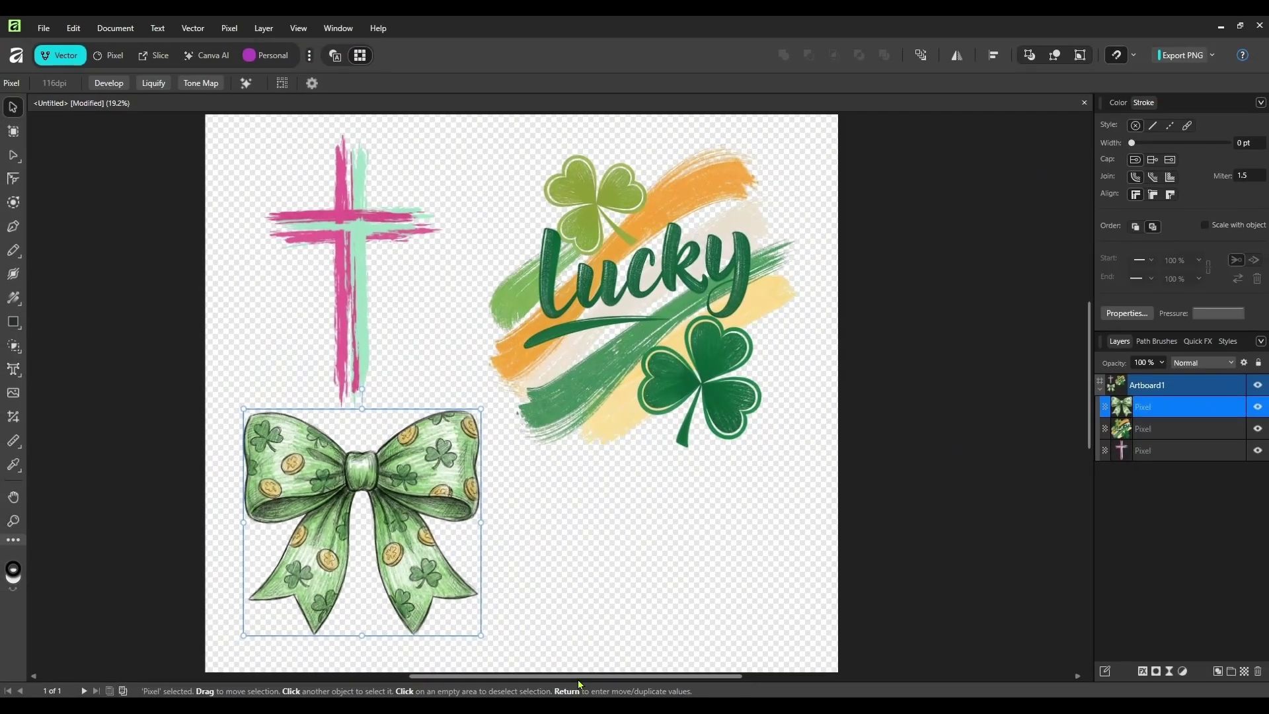
# Insert a new blank artboard beside Artboard1.
pyautogui.moveTo(572, 676); pyautogui.dragTo(594, 677)
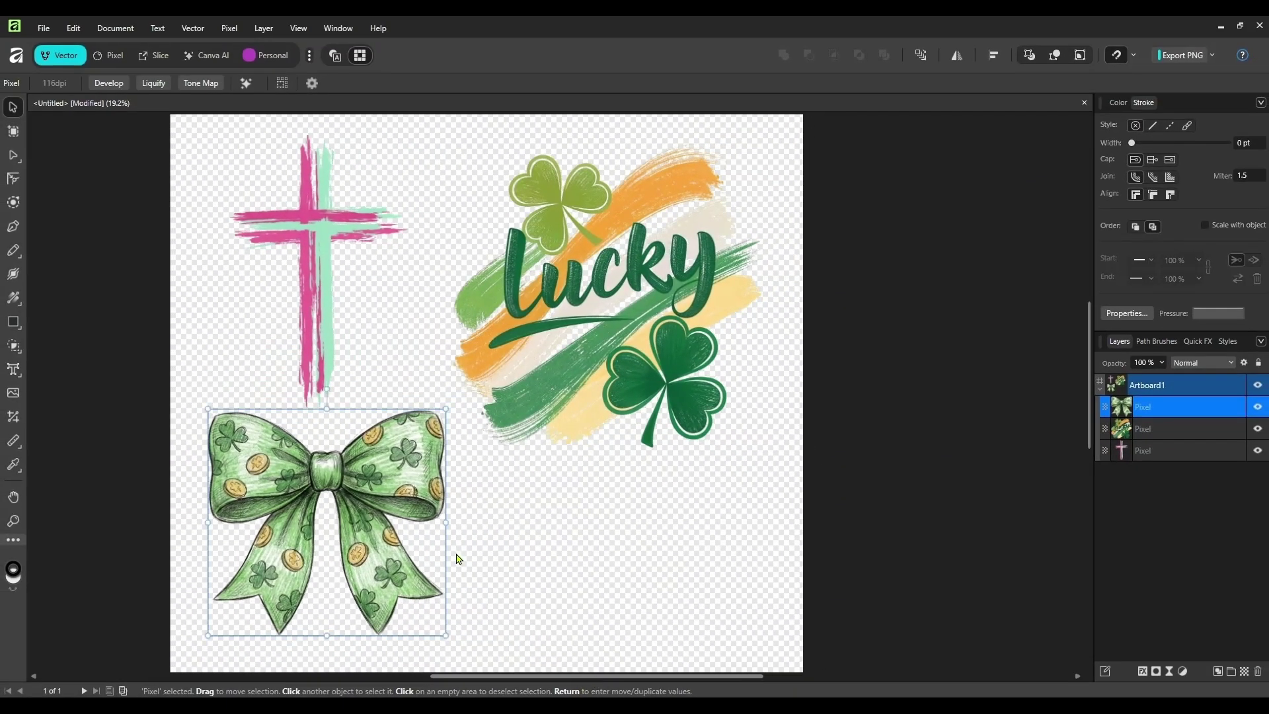
pyautogui.click(13, 132)
pyautogui.click(390, 83)
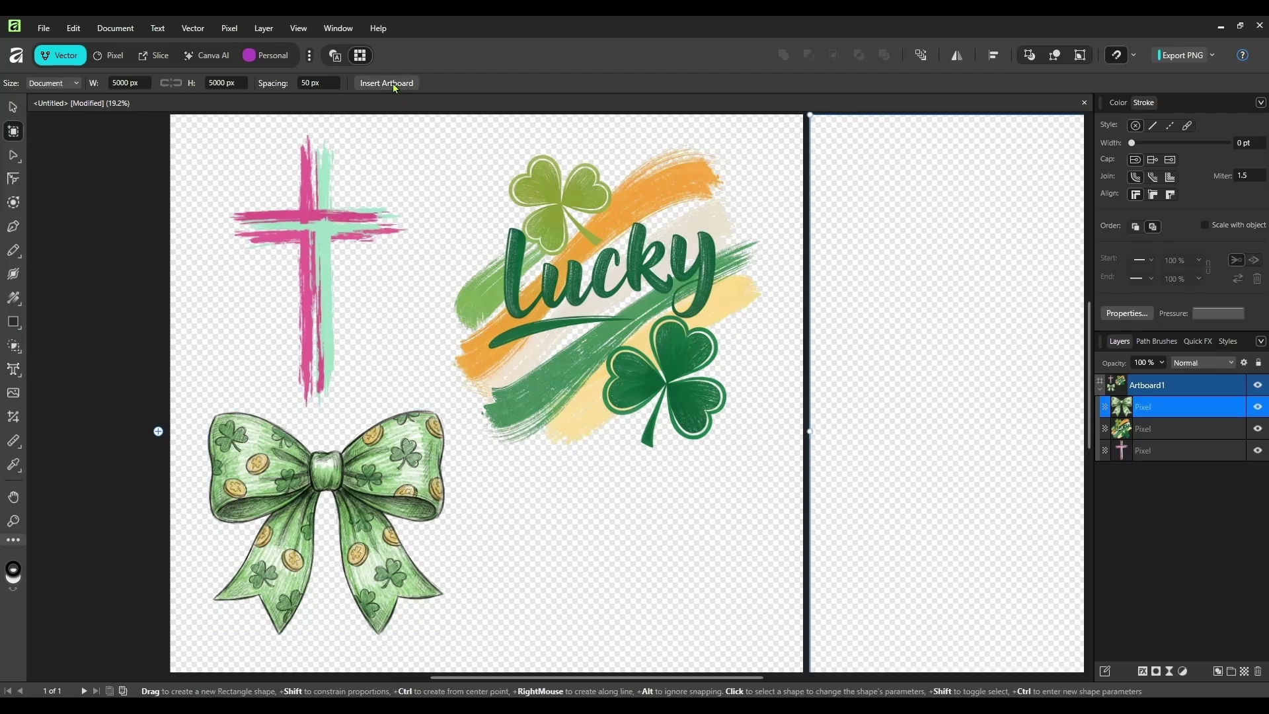
pyautogui.moveTo(540, 677); pyautogui.dragTo(570, 687)
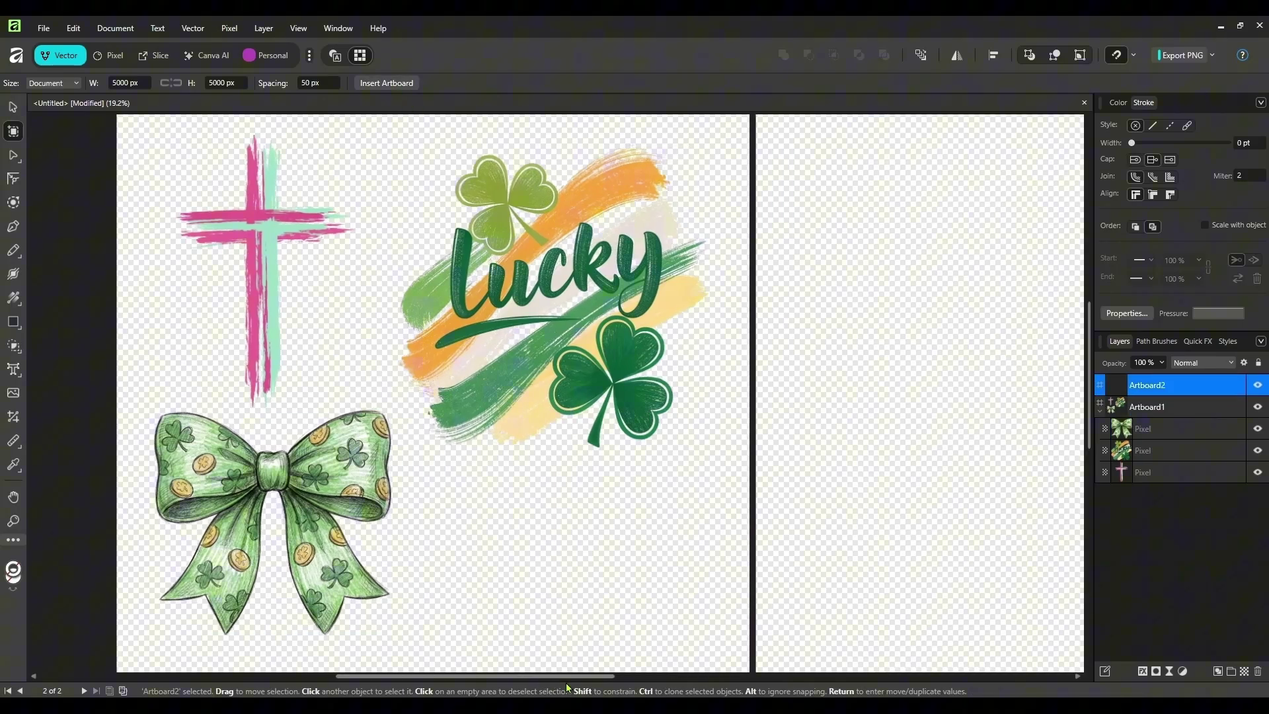
pyautogui.hscroll(5, 411, 589)
pyautogui.hscroll(-3, 411, 590)
pyautogui.click(224, 493)
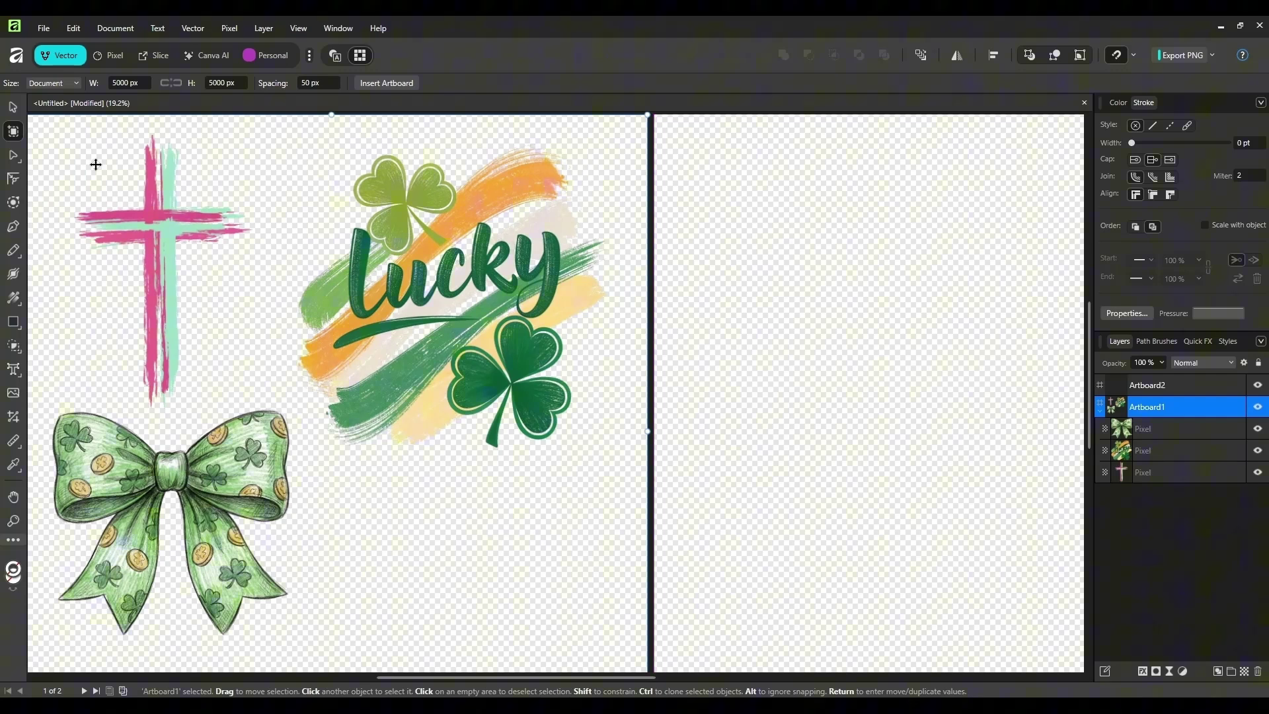
# Copy the shamrock bow from Artboard1 onto the new Artboard2.
pyautogui.click(13, 106)
pyautogui.scroll(-1, 178, 465)
pyautogui.hscroll(-1, 179, 464)
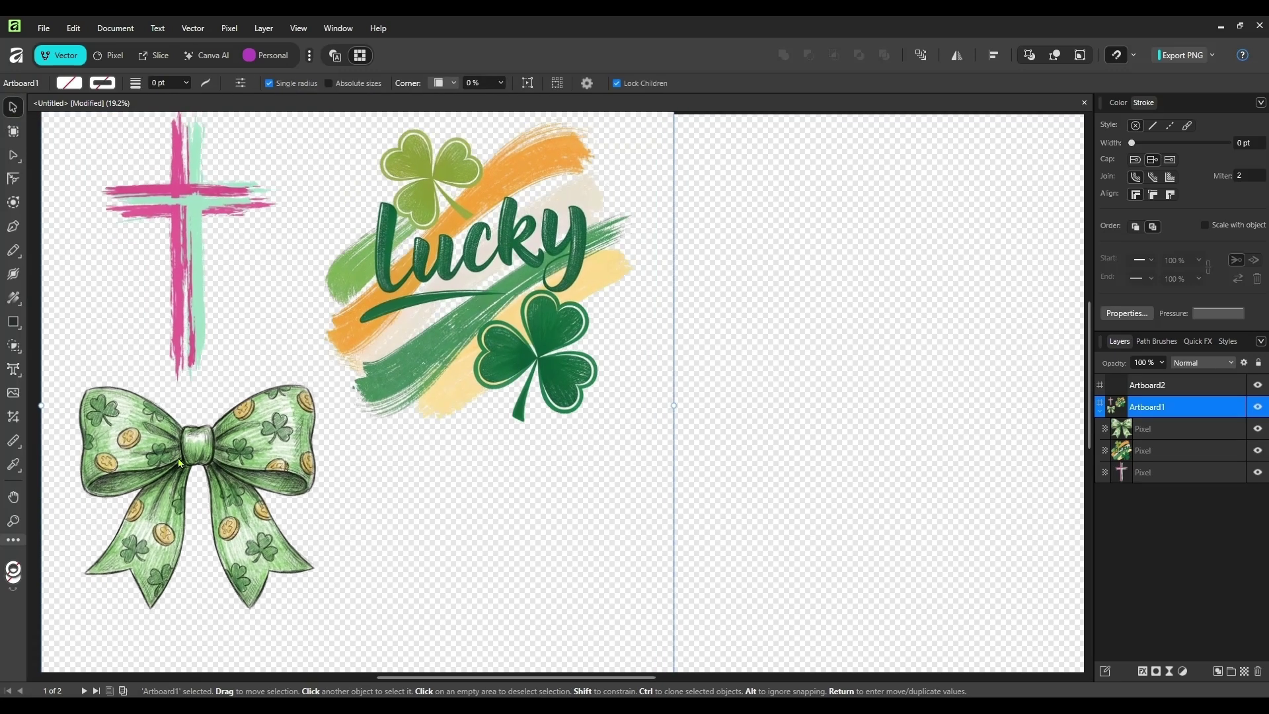
pyautogui.scroll(-2, 165, 483)
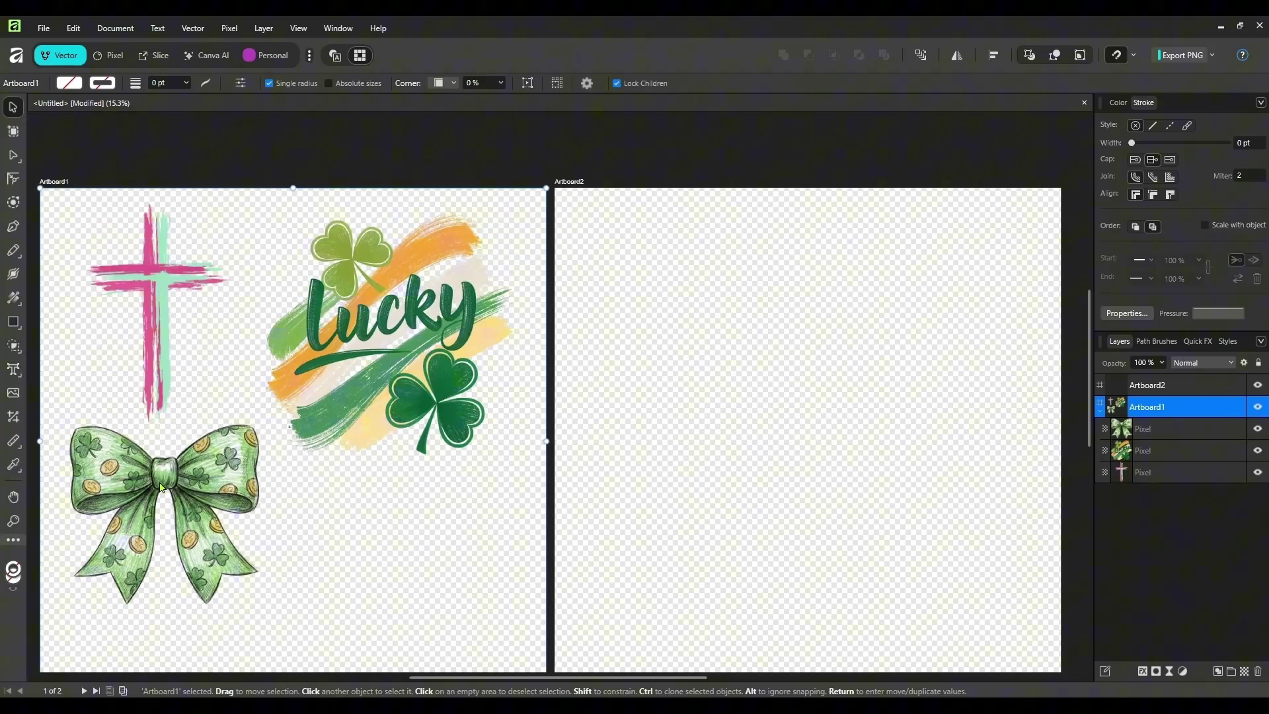
pyautogui.moveTo(539, 584); pyautogui.dragTo(548, 526)
pyautogui.click(184, 436)
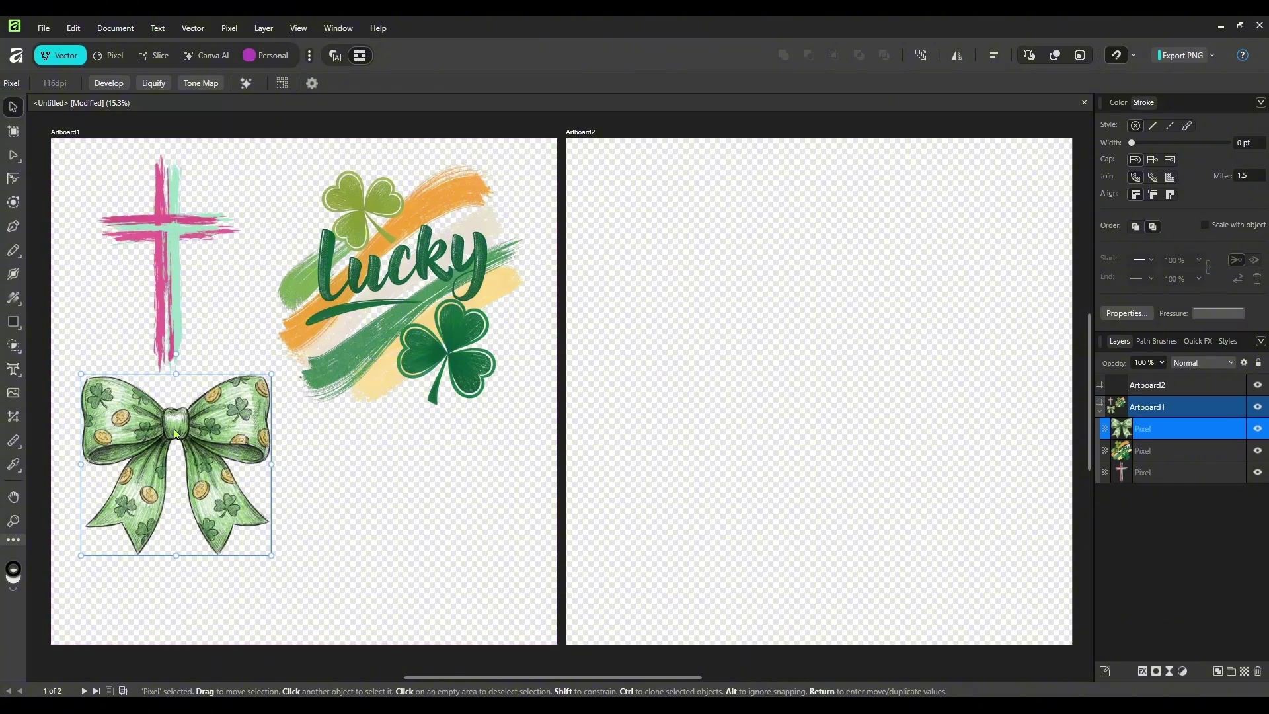
pyautogui.moveTo(175, 433)
pyautogui.mouseDown()
pyautogui.moveTo(332, 418)
pyautogui.moveTo(825, 296)
pyautogui.mouseUp()
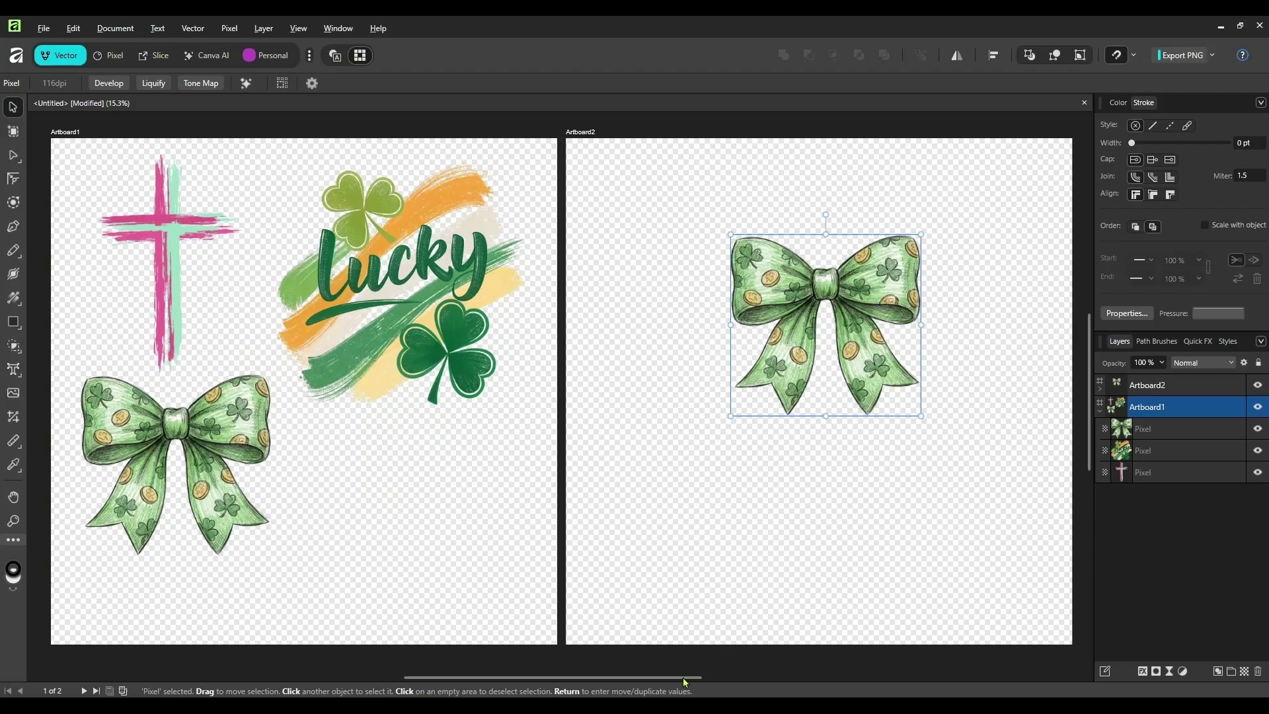
pyautogui.click(779, 551)
pyautogui.moveTo(779, 550); pyautogui.dragTo(655, 564)
# Position the bow copy at the artboard's top-left and enlarge it to about 3250 px wide.
pyautogui.moveTo(699, 295); pyautogui.dragTo(554, 221)
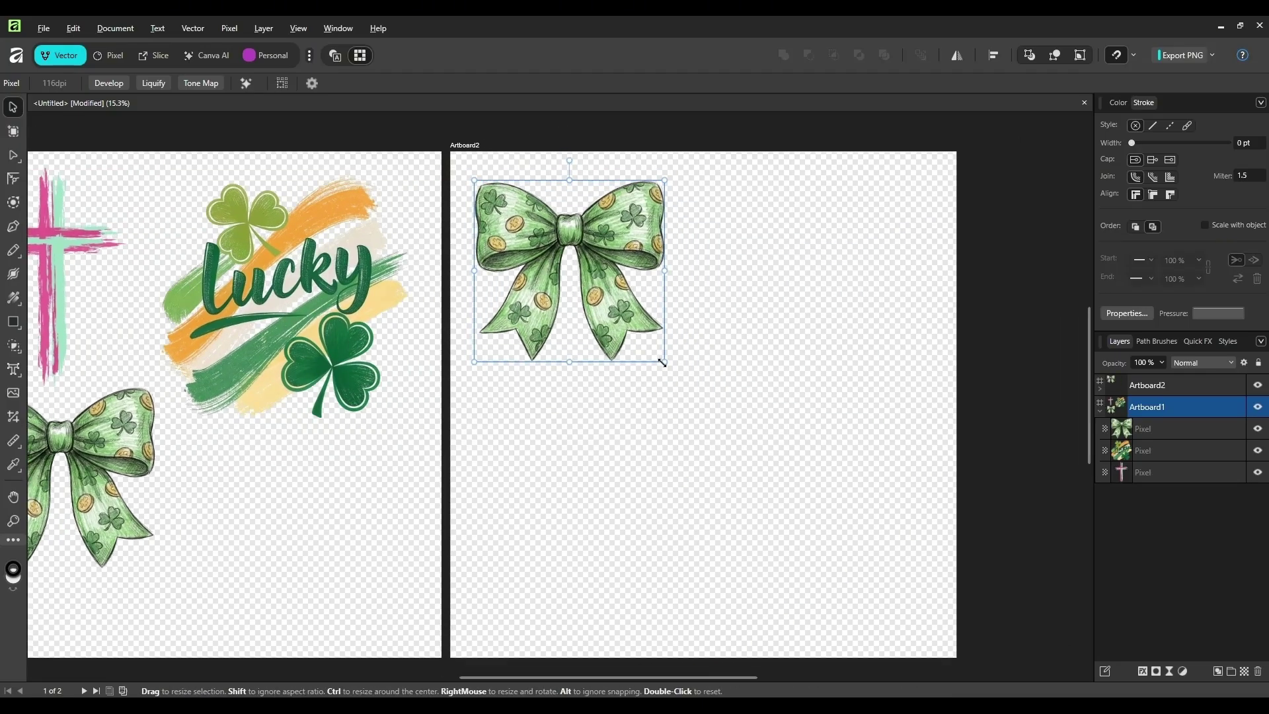
pyautogui.moveTo(659, 356); pyautogui.dragTo(876, 654)
pyautogui.moveTo(742, 409); pyautogui.dragTo(741, 405)
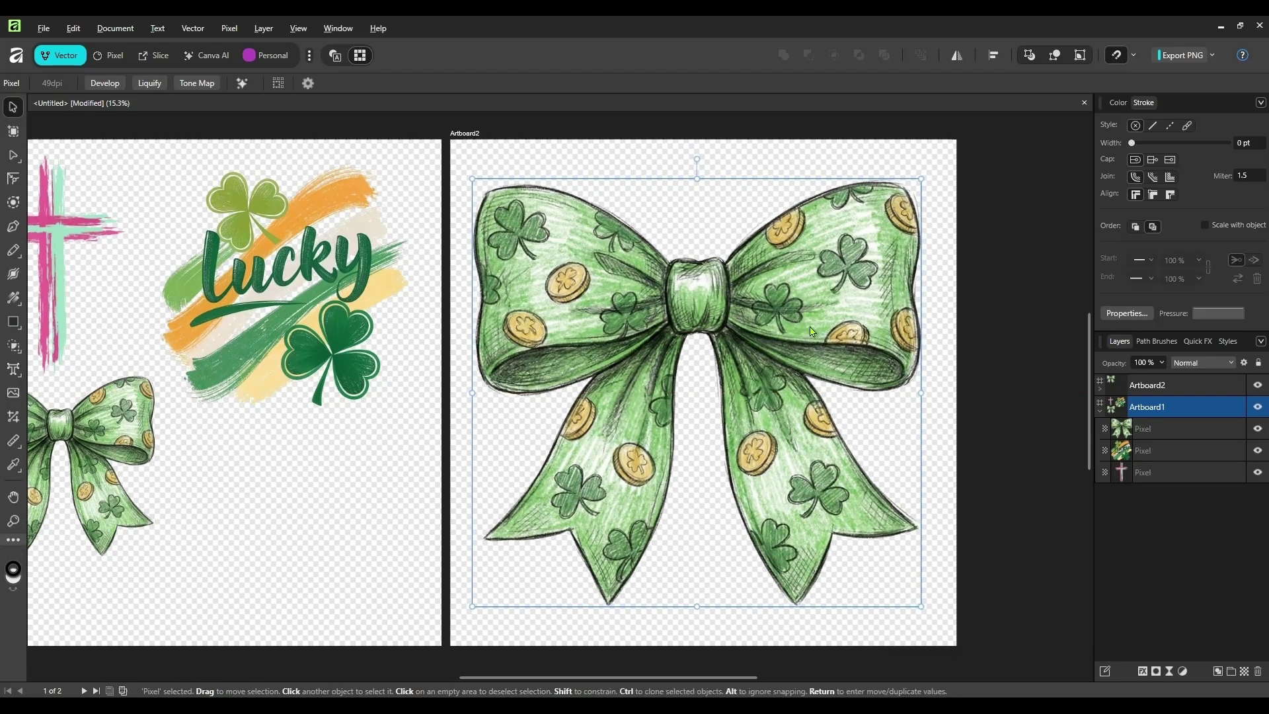
pyautogui.moveTo(696, 297); pyautogui.dragTo(702, 299)
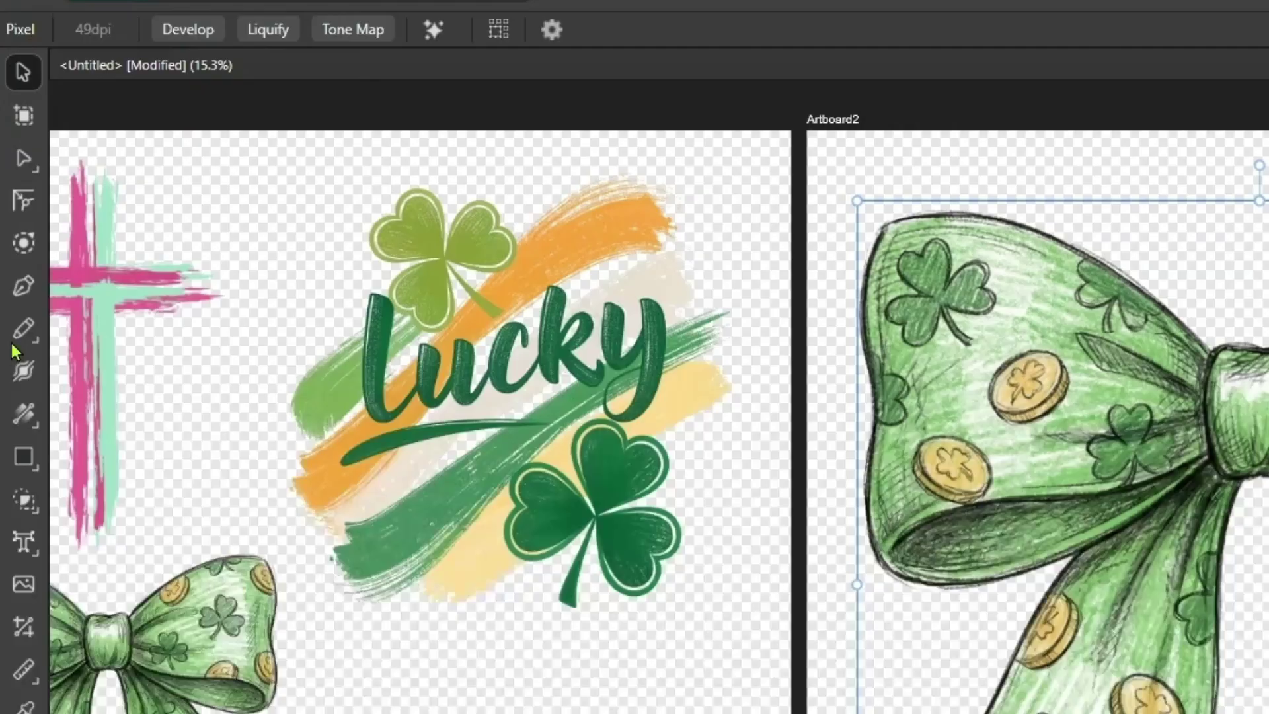
# Choose the Pencil tool and make a short test stroke above the bow, then undo it.
pyautogui.click(25, 328)
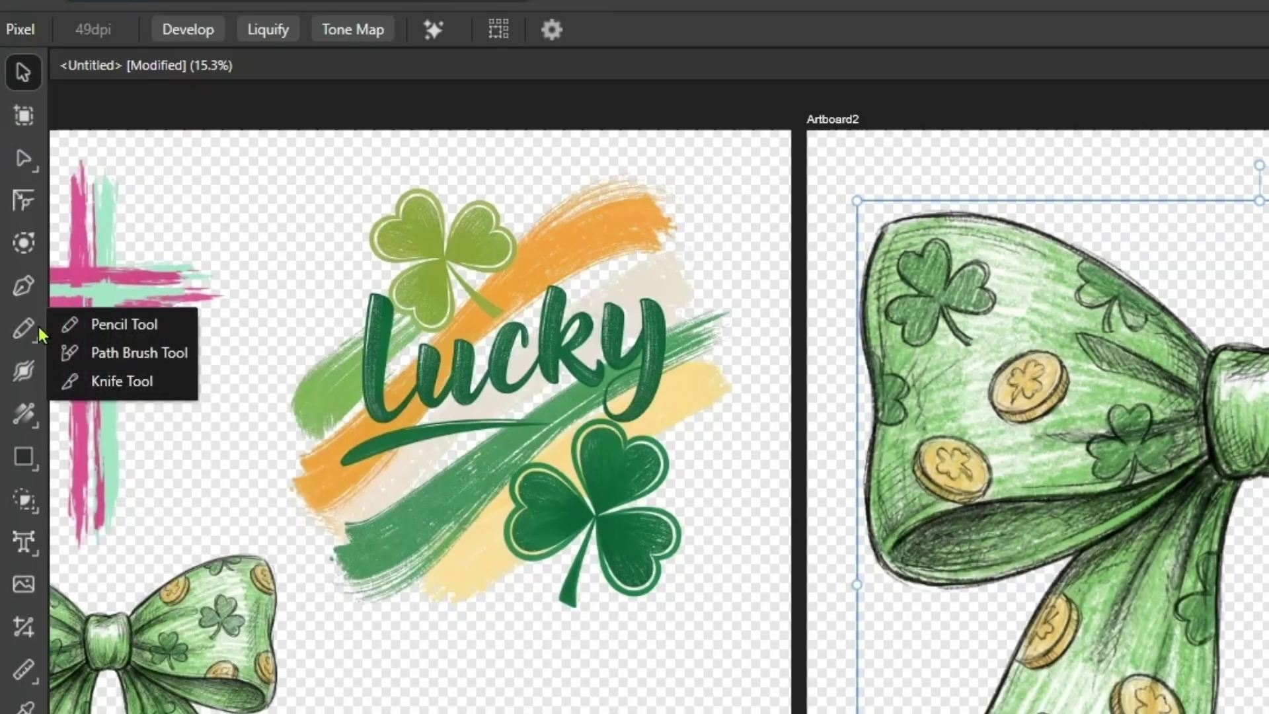
pyautogui.click(124, 325)
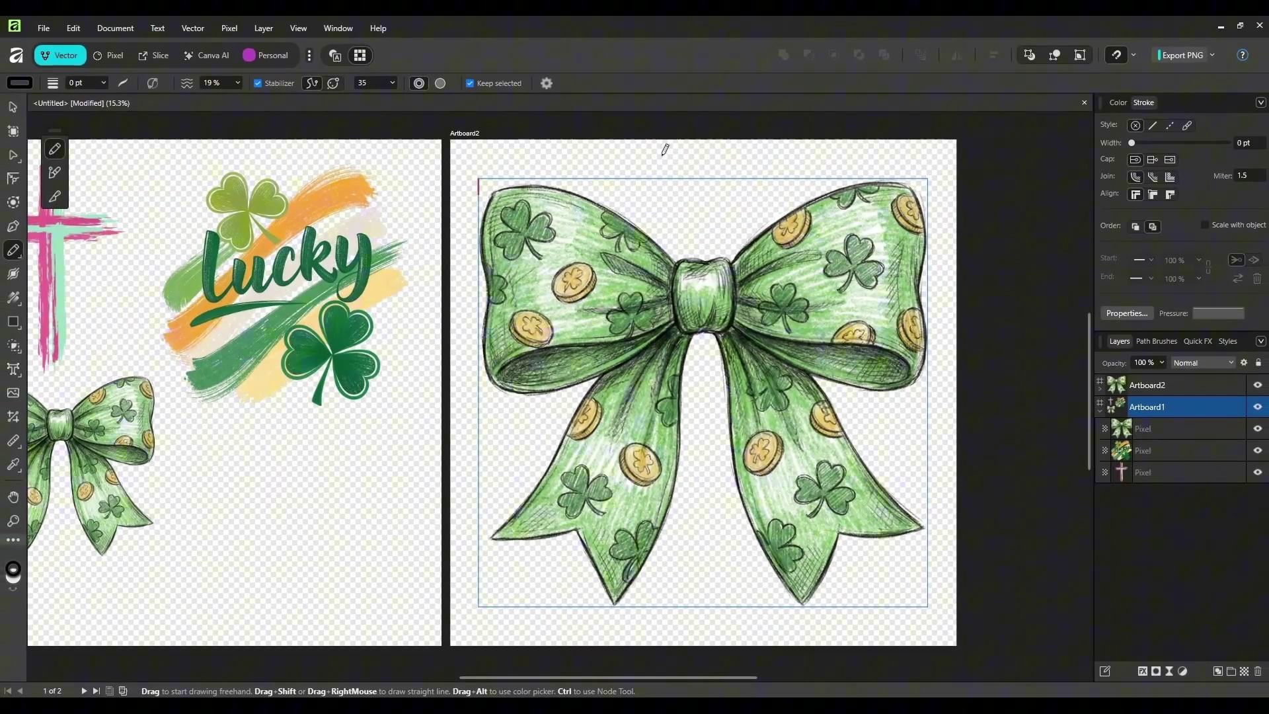
pyautogui.moveTo(663, 156); pyautogui.dragTo(708, 158)
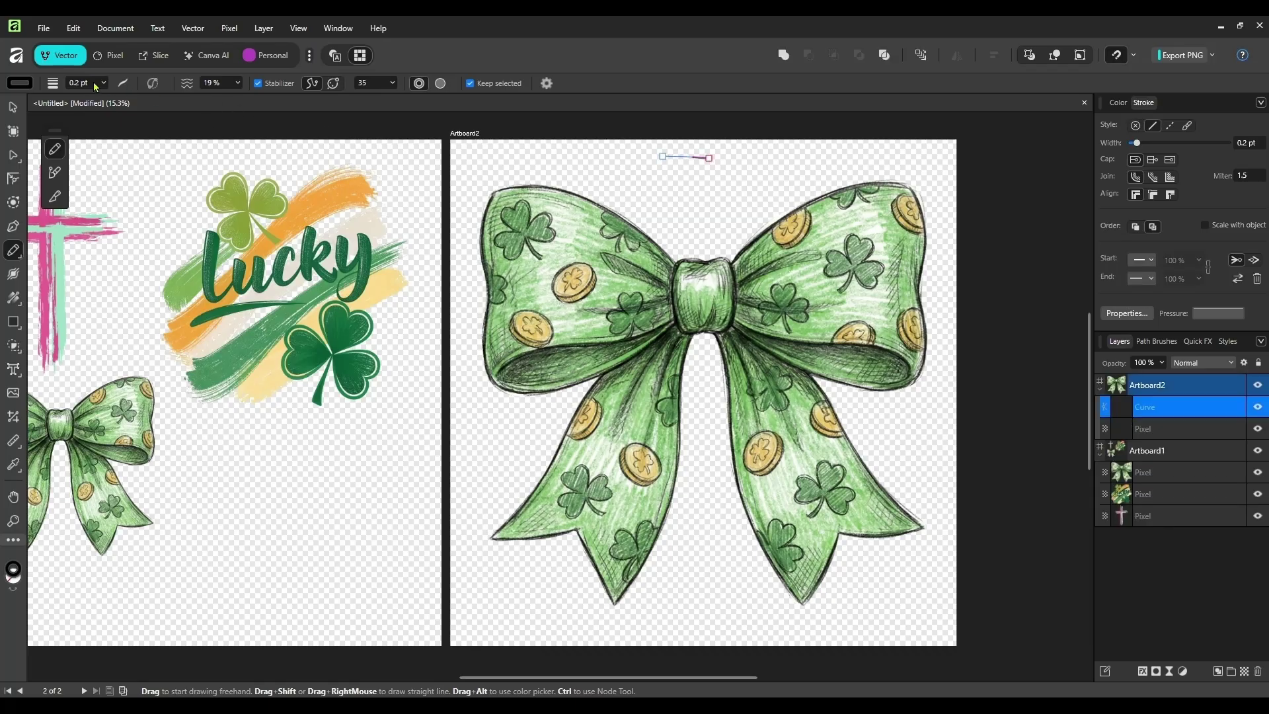
pyautogui.hotkey('ctrl', 'z')
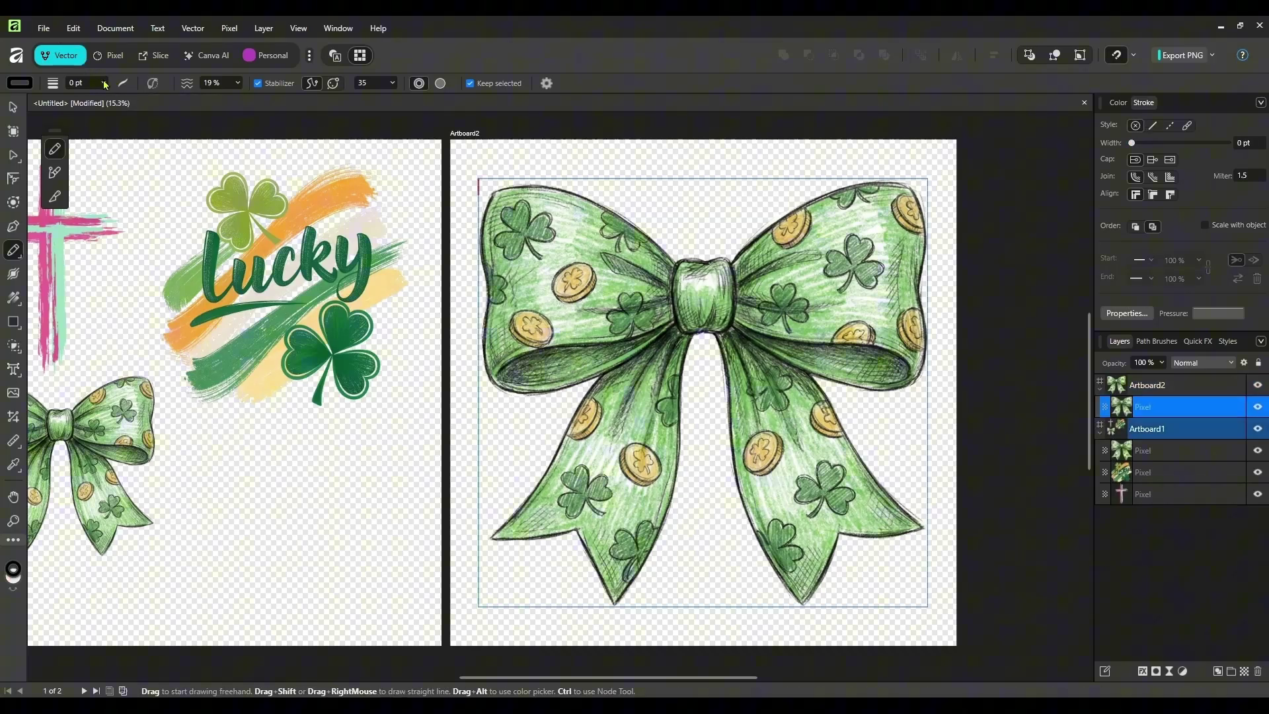
# Raise the pencil stroke width to 24.7 pt and turn on the window stabilizer.
pyautogui.click(104, 84)
pyautogui.moveTo(105, 98); pyautogui.dragTo(144, 98)
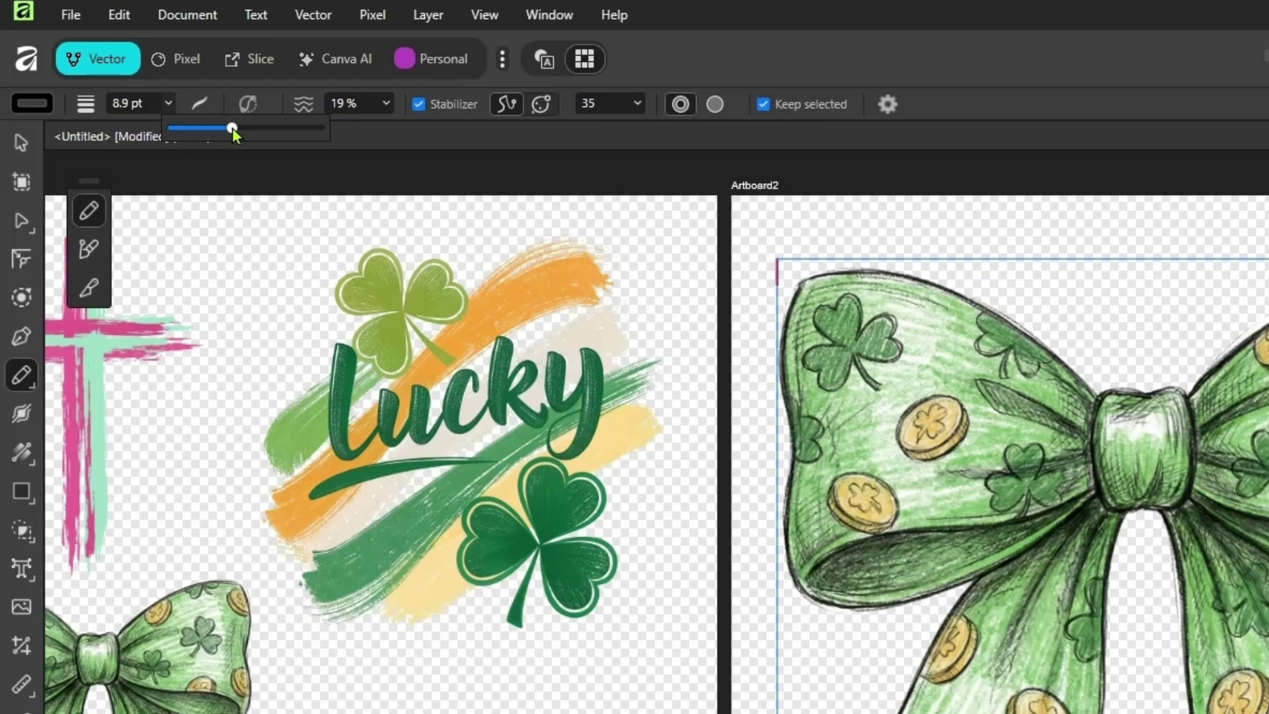
pyautogui.moveTo(234, 130); pyautogui.dragTo(244, 129)
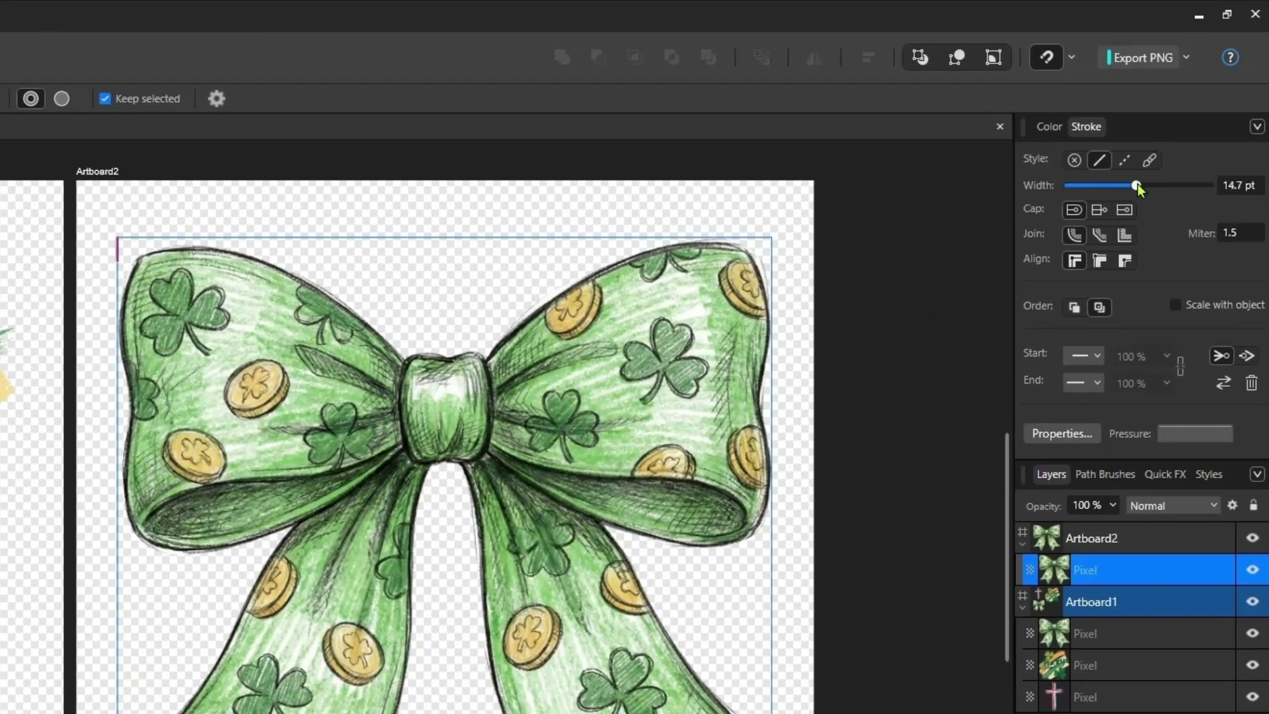
pyautogui.moveTo(1139, 184); pyautogui.dragTo(1140, 182)
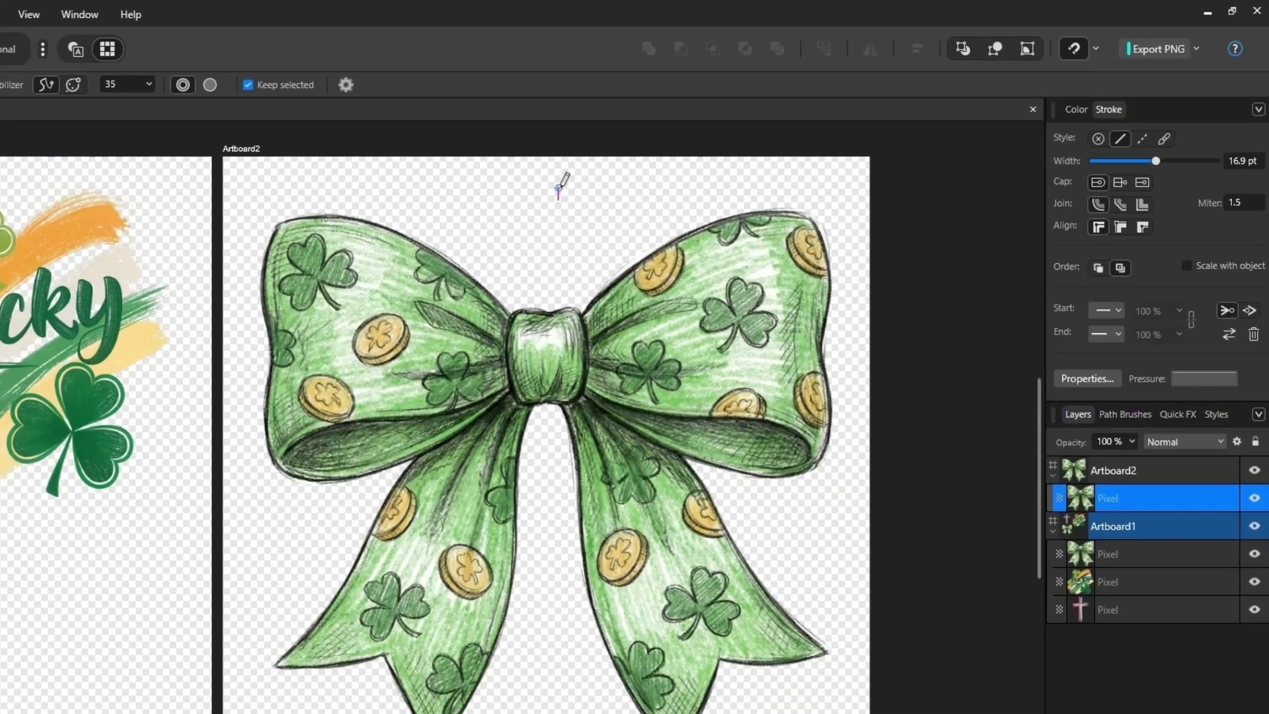
pyautogui.moveTo(470, 212); pyautogui.dragTo(598, 207)
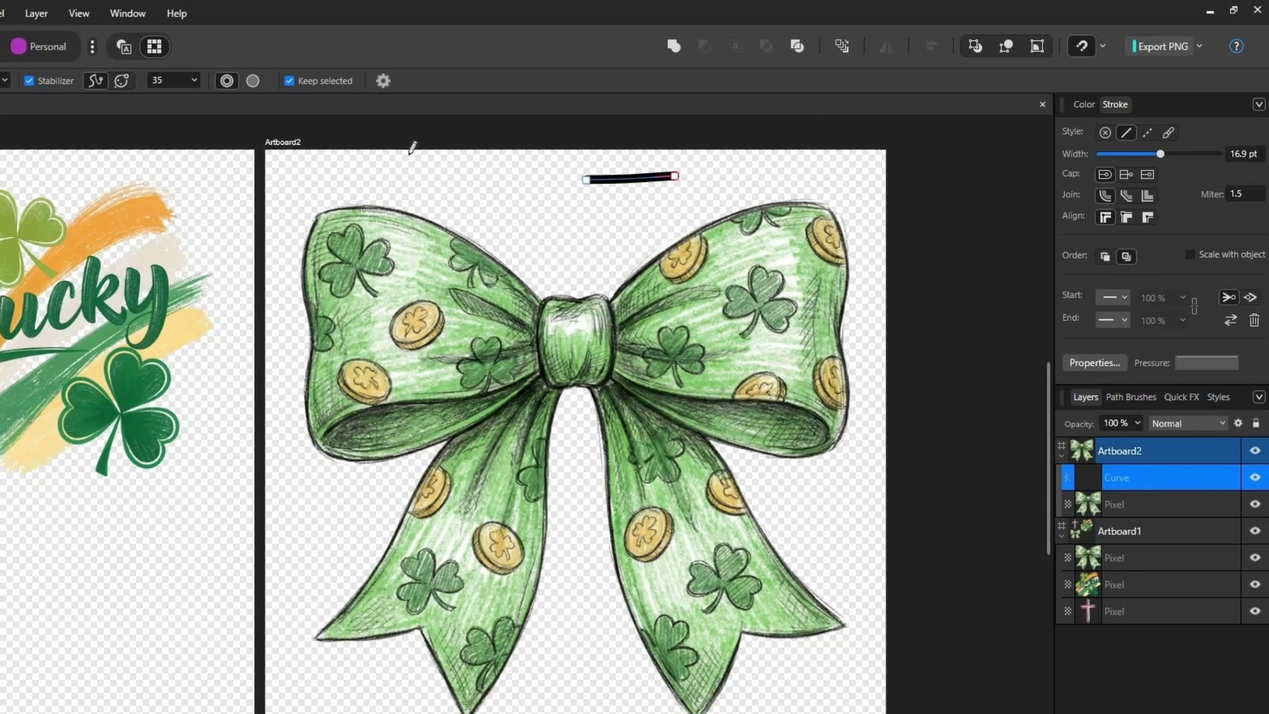
pyautogui.hotkey('ctrl', 'z')
pyautogui.moveTo(1159, 153); pyautogui.dragTo(1171, 157)
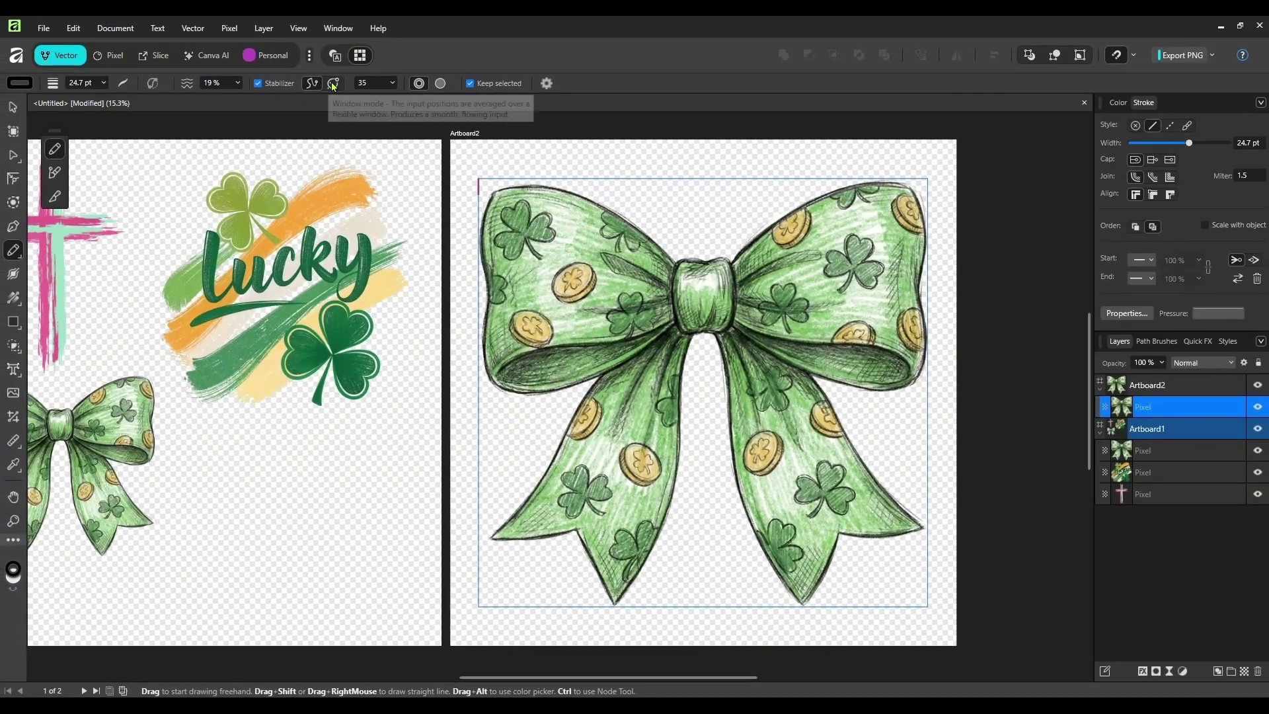
pyautogui.click(333, 85)
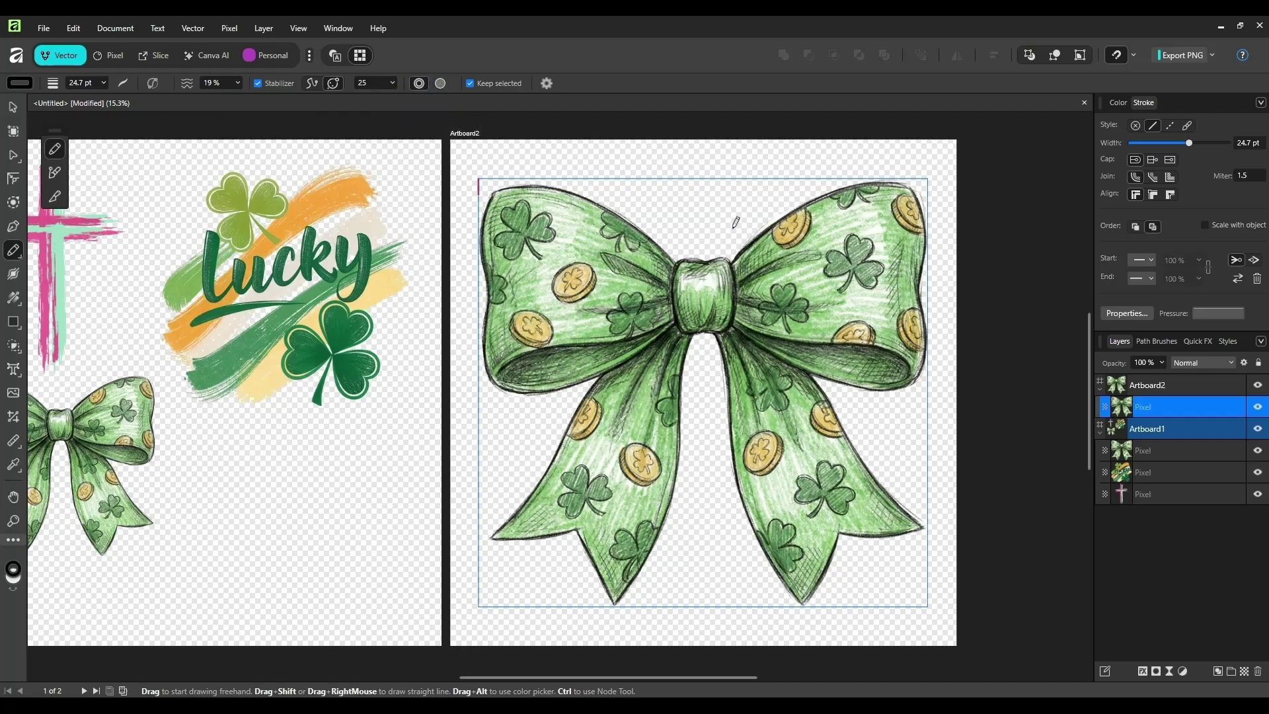
# Trace the bow's outer edge, including wings, tails and loop underside, with black pencil strokes.
pyautogui.moveTo(735, 255)
pyautogui.mouseDown()
pyautogui.moveTo(770, 221)
pyautogui.moveTo(869, 176)
pyautogui.mouseUp()
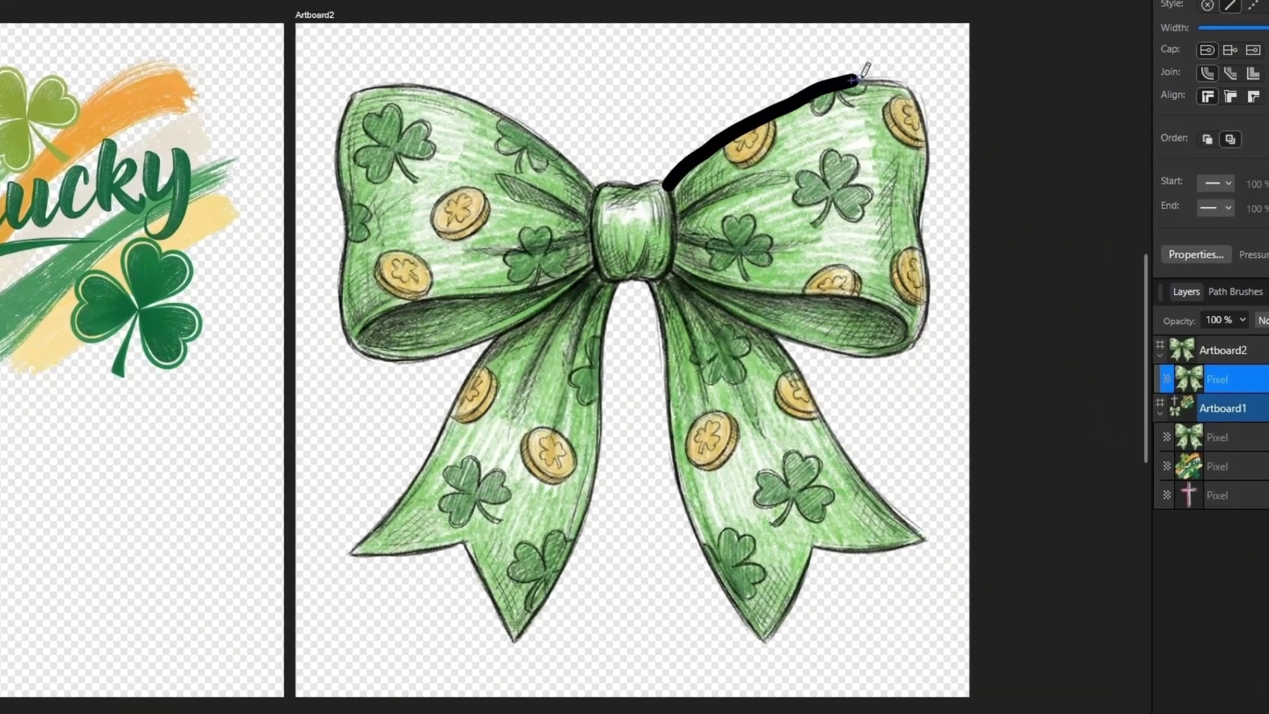
pyautogui.moveTo(853, 77)
pyautogui.mouseDown()
pyautogui.moveTo(912, 81)
pyautogui.moveTo(932, 162)
pyautogui.moveTo(928, 323)
pyautogui.moveTo(915, 356)
pyautogui.moveTo(864, 364)
pyautogui.moveTo(774, 340)
pyautogui.moveTo(824, 430)
pyautogui.moveTo(931, 544)
pyautogui.moveTo(821, 545)
pyautogui.moveTo(765, 642)
pyautogui.moveTo(719, 569)
pyautogui.moveTo(638, 279)
pyautogui.moveTo(614, 307)
pyautogui.moveTo(588, 508)
pyautogui.moveTo(537, 621)
pyautogui.moveTo(511, 644)
pyautogui.moveTo(463, 545)
pyautogui.moveTo(345, 553)
pyautogui.mouseUp()
pyautogui.moveTo(345, 554)
pyautogui.mouseDown()
pyautogui.moveTo(499, 334)
pyautogui.moveTo(353, 351)
pyautogui.moveTo(335, 281)
pyautogui.moveTo(336, 228)
pyautogui.moveTo(349, 217)
pyautogui.mouseUp()
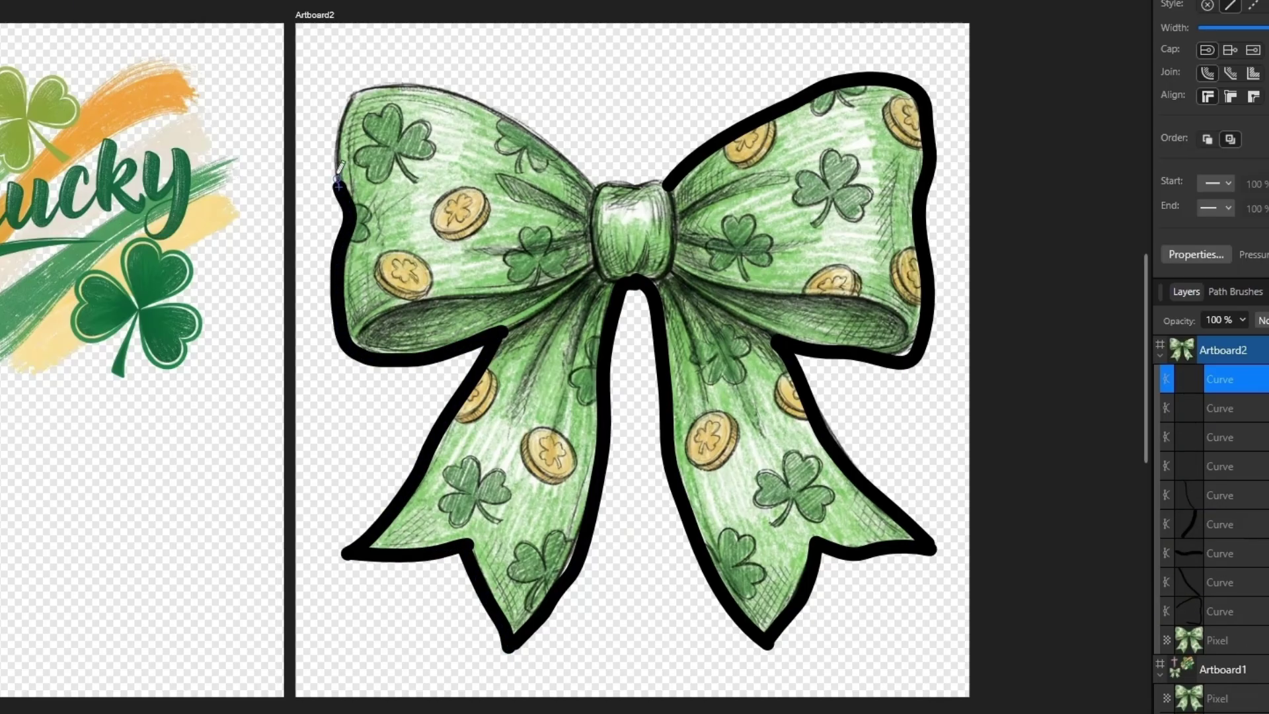
pyautogui.moveTo(338, 185)
pyautogui.mouseDown()
pyautogui.moveTo(345, 97)
pyautogui.moveTo(372, 79)
pyautogui.moveTo(487, 102)
pyautogui.moveTo(553, 134)
pyautogui.moveTo(599, 188)
pyautogui.moveTo(667, 187)
pyautogui.mouseUp()
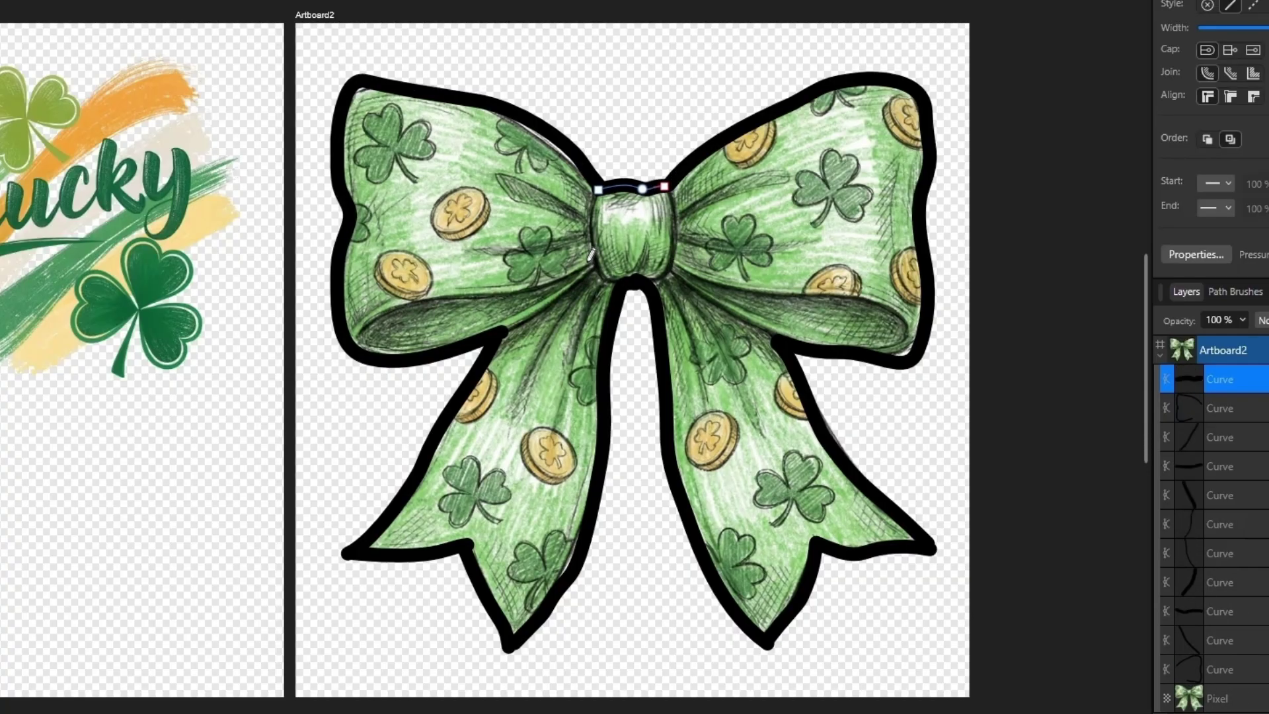
# Outline the knot and inner loops in black, then deselect the strokes.
pyautogui.moveTo(590, 254)
pyautogui.mouseDown()
pyautogui.moveTo(356, 324)
pyautogui.moveTo(366, 349)
pyautogui.moveTo(387, 351)
pyautogui.moveTo(502, 319)
pyautogui.moveTo(590, 264)
pyautogui.mouseUp()
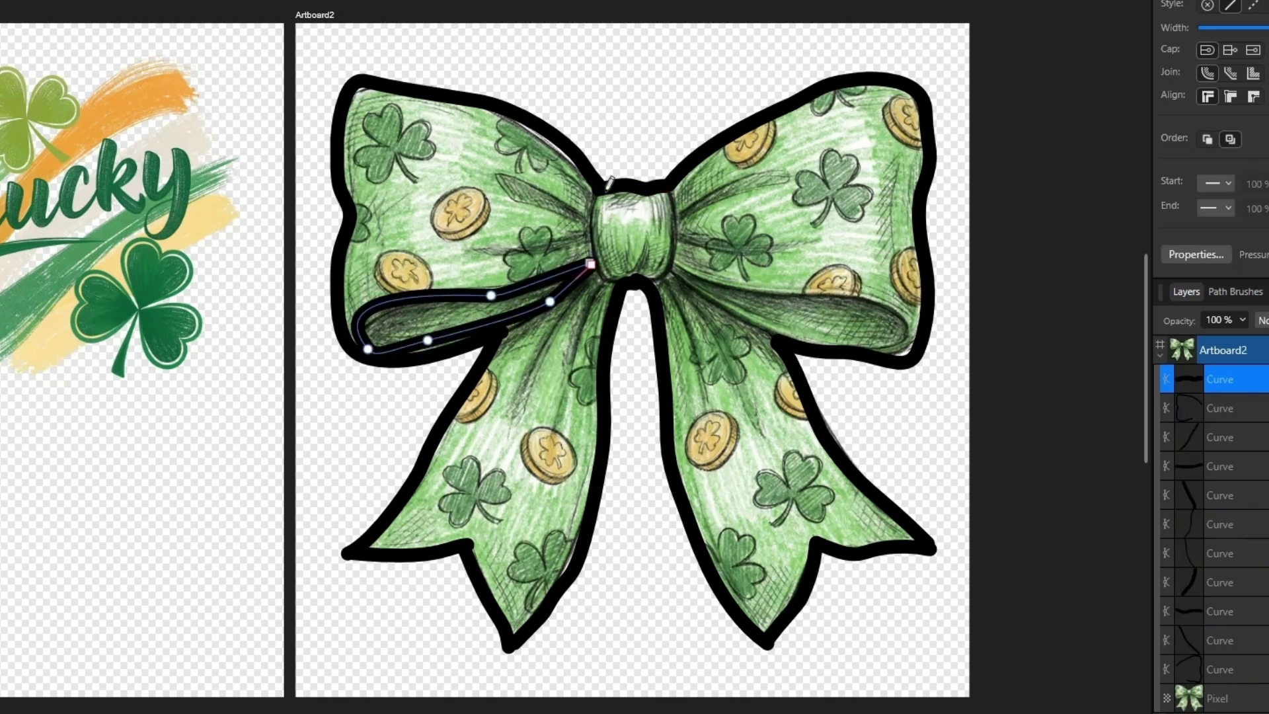
pyautogui.moveTo(605, 180); pyautogui.dragTo(664, 182)
pyautogui.moveTo(674, 271)
pyautogui.mouseDown()
pyautogui.moveTo(889, 351)
pyautogui.moveTo(679, 271)
pyautogui.mouseUp()
pyautogui.press('v')
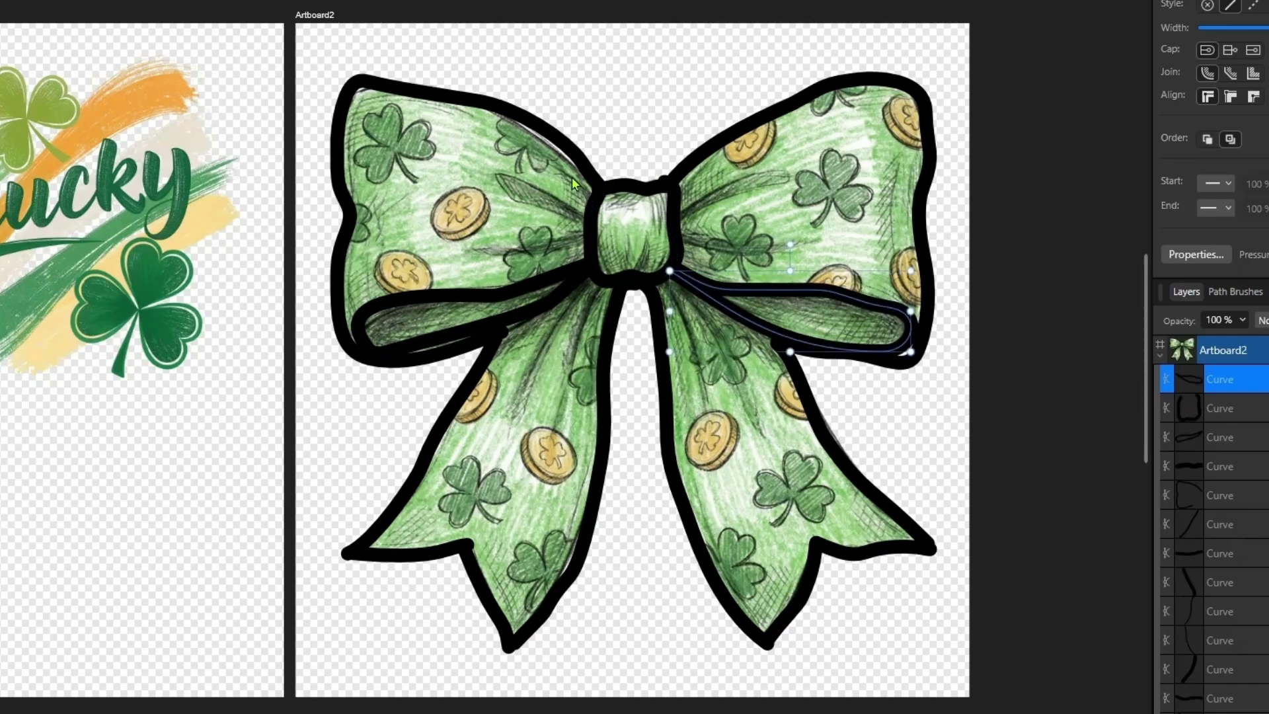
pyautogui.hotkey('ctrl', 'd')
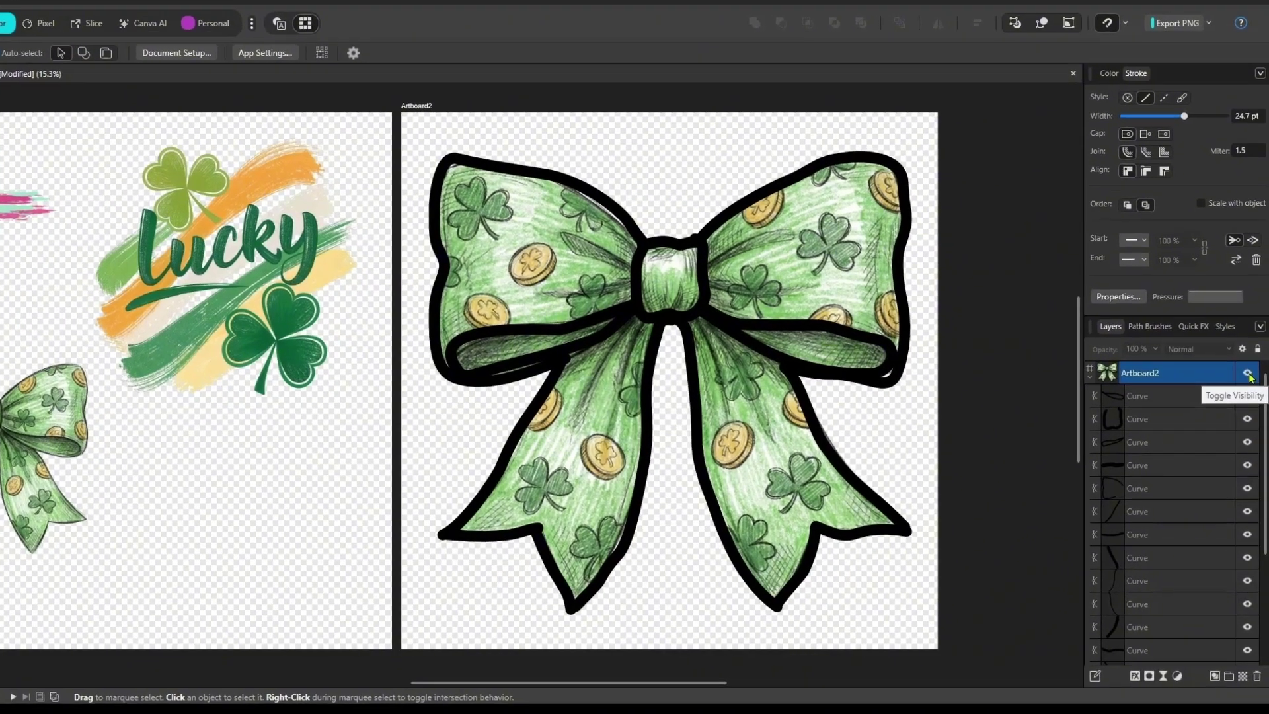
# Hide the coloured bow Pixel layer so only the black outlines show.
pyautogui.click(1248, 387)
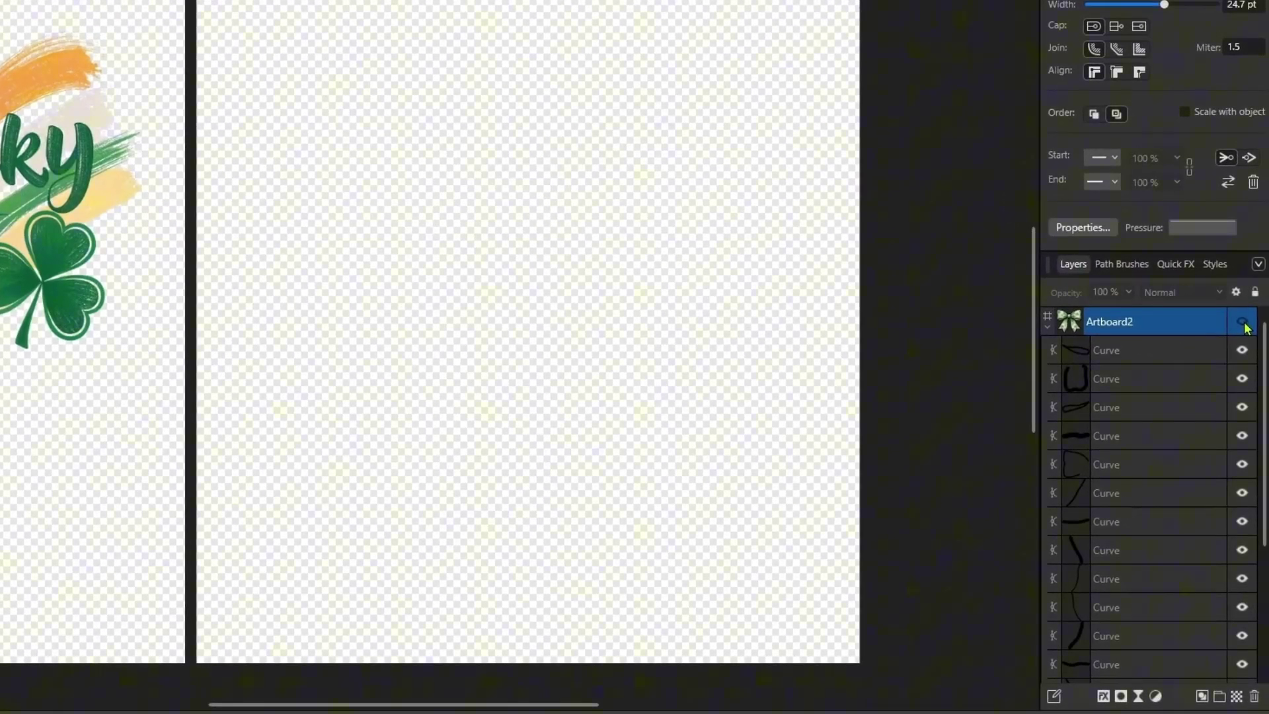
pyautogui.click(1243, 323)
pyautogui.scroll(-5, 1163, 549)
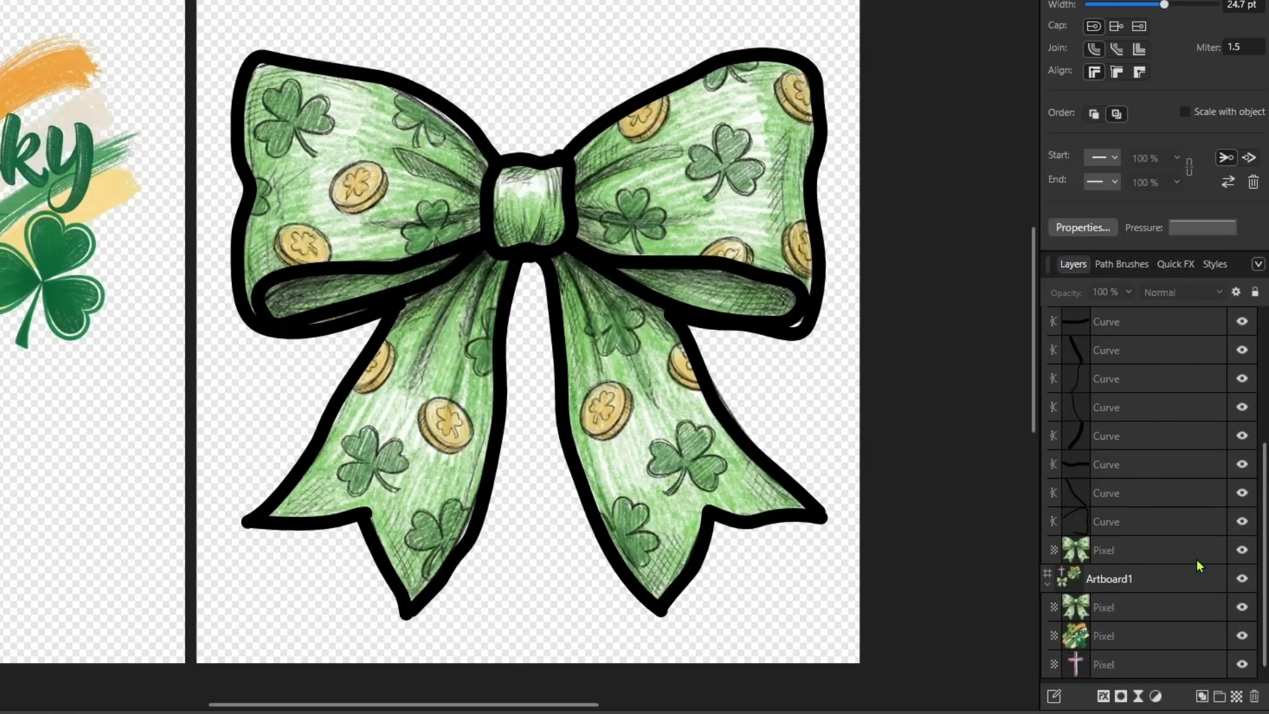
pyautogui.click(1242, 549)
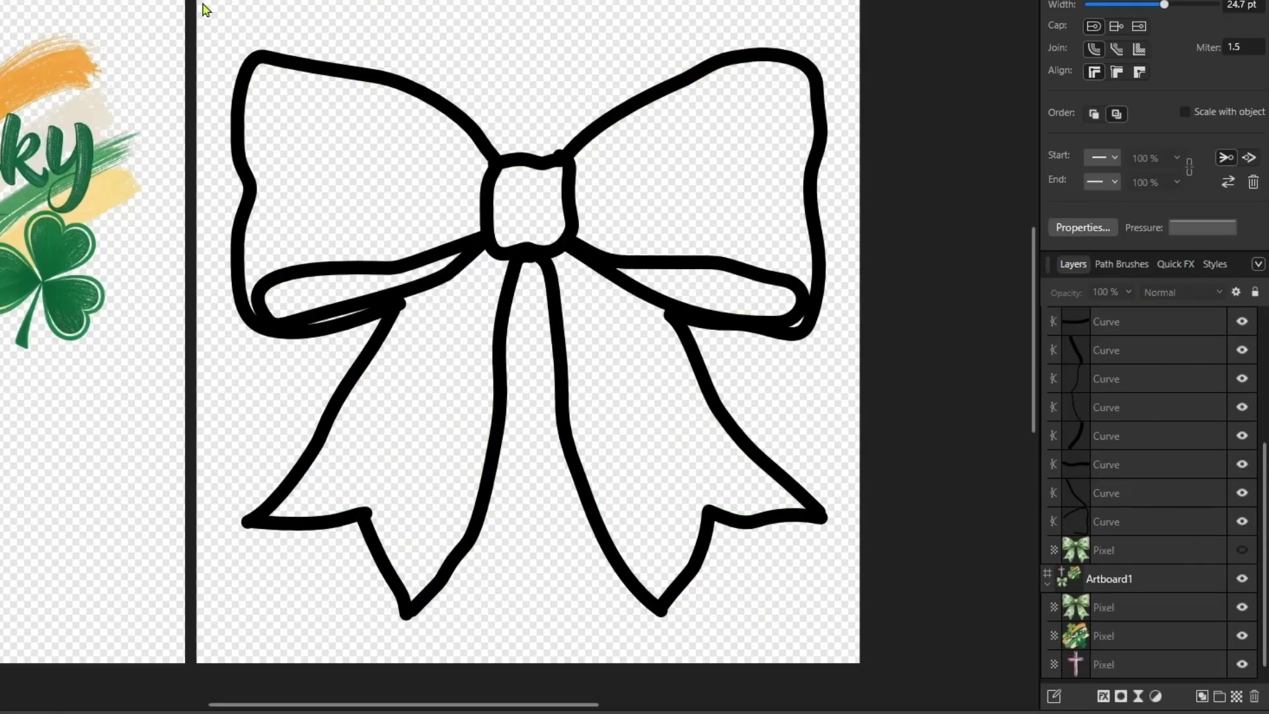
# Select all 14 outline strokes and try merging them with Add, then undo it.
pyautogui.moveTo(202, 4); pyautogui.dragTo(864, 651)
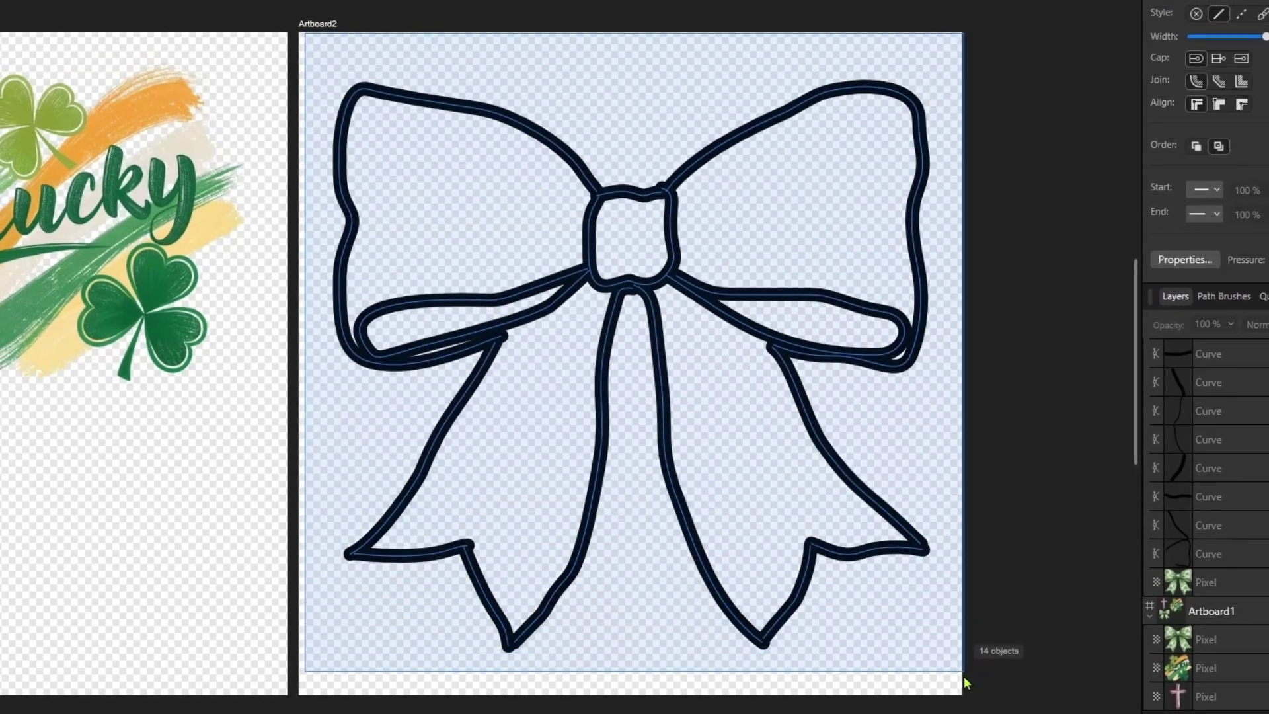
pyautogui.moveTo(966, 682); pyautogui.dragTo(964, 681)
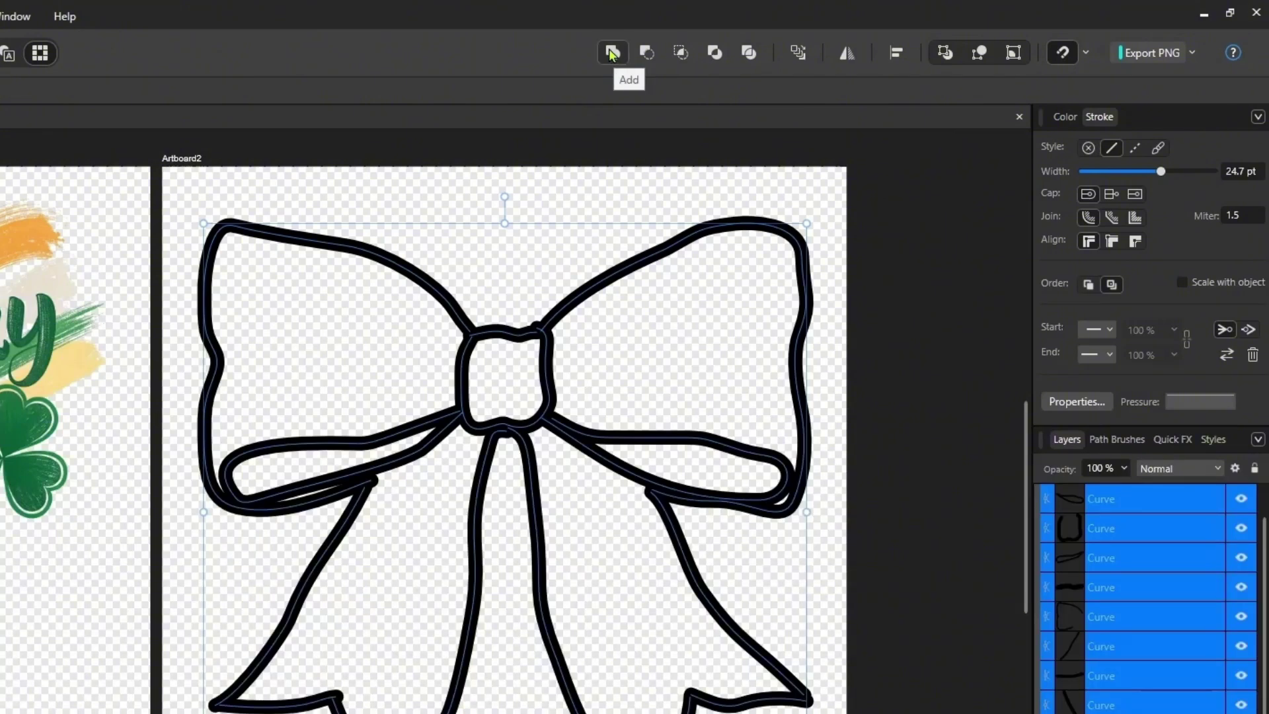
pyautogui.click(611, 54)
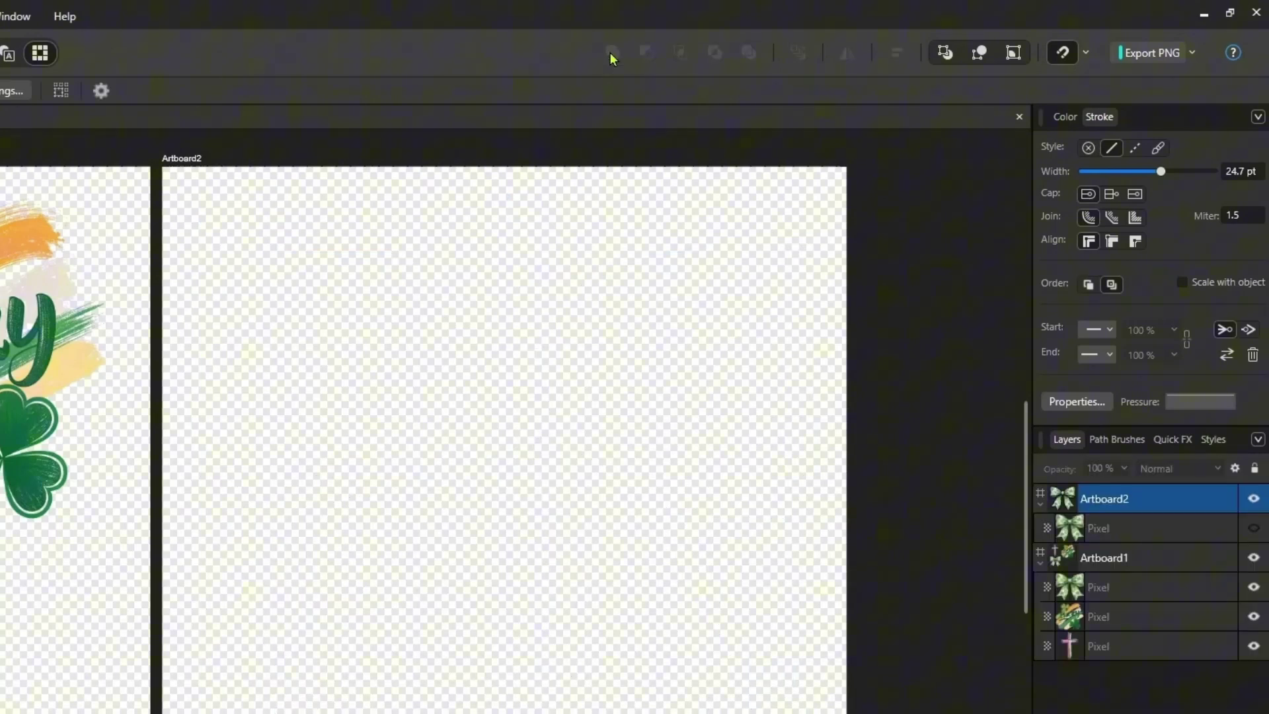
pyautogui.hotkey('ctrl', 'z')
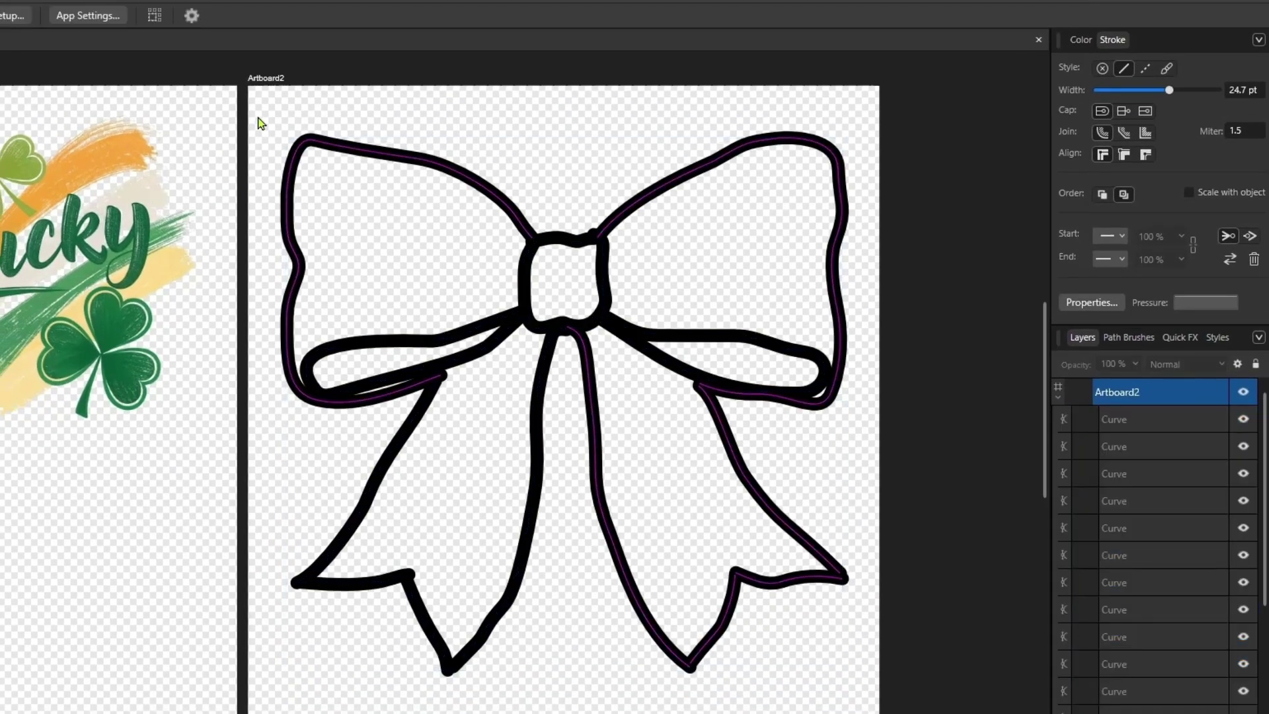
# Expand the outline strokes and merge them with Add into one Curves shape.
pyautogui.moveTo(259, 123); pyautogui.dragTo(866, 710)
pyautogui.rightClick(847, 701)
pyautogui.click(703, 421)
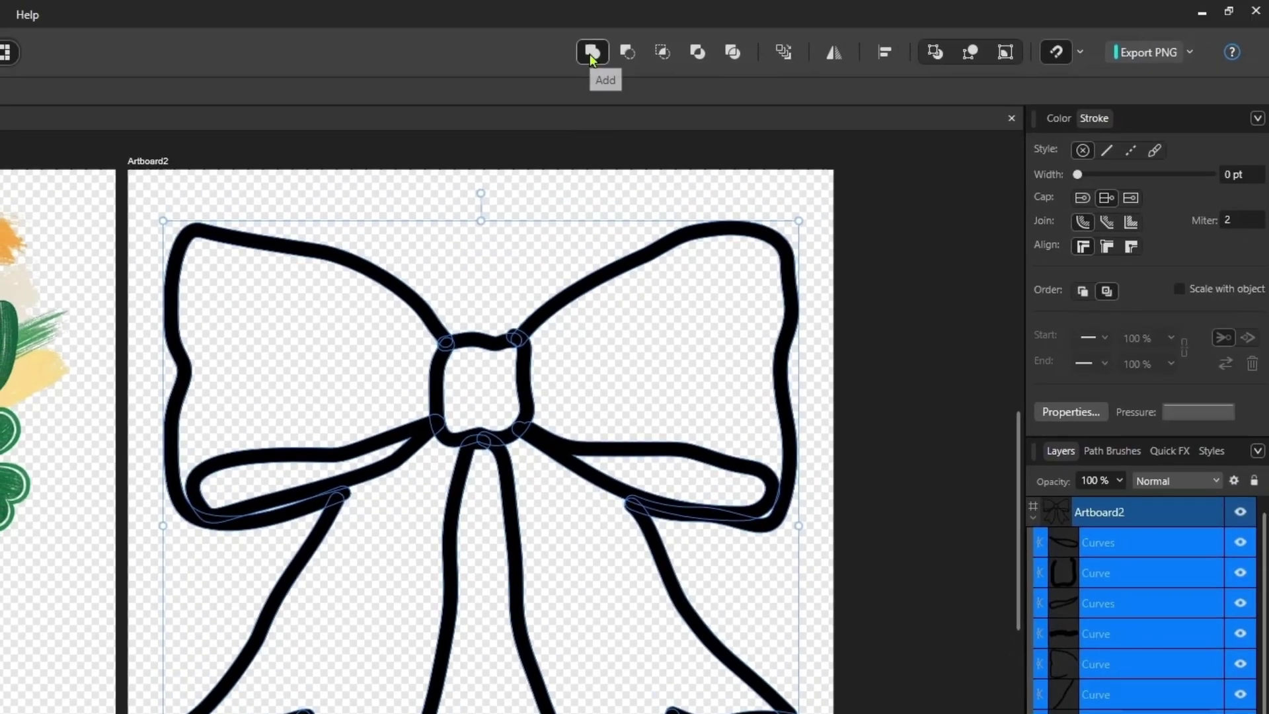
pyautogui.click(592, 53)
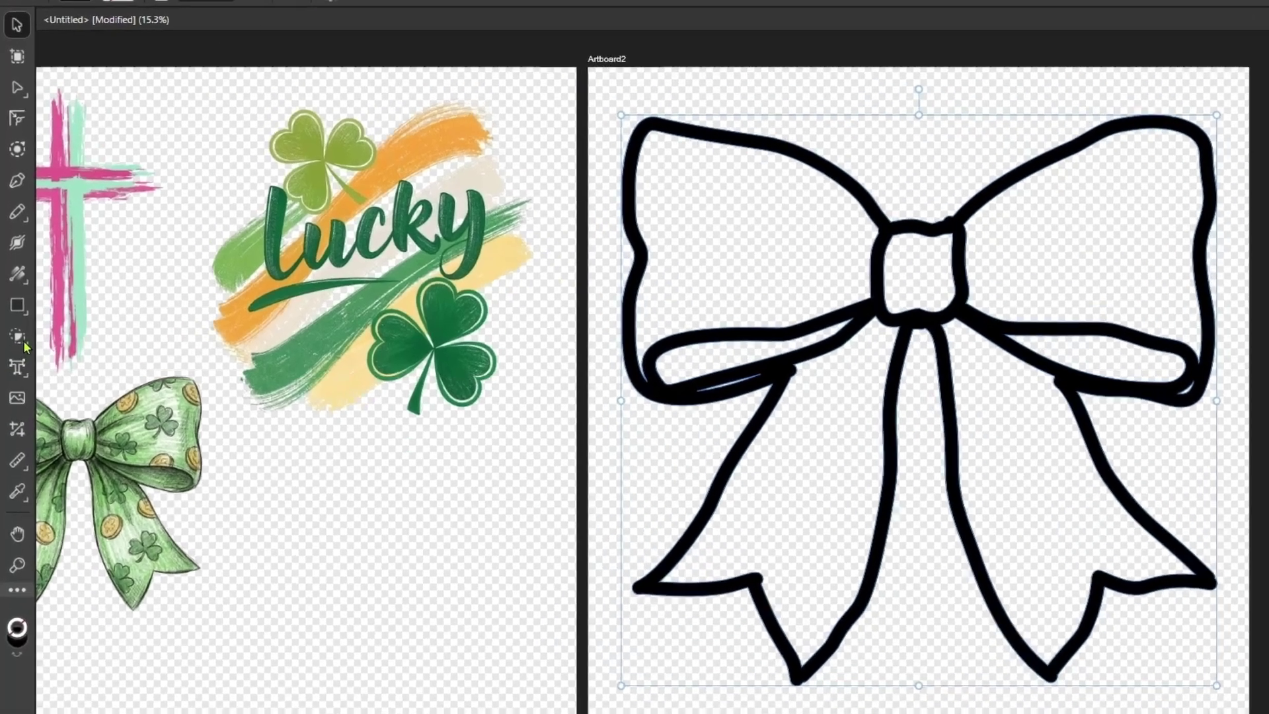
pyautogui.click(18, 350)
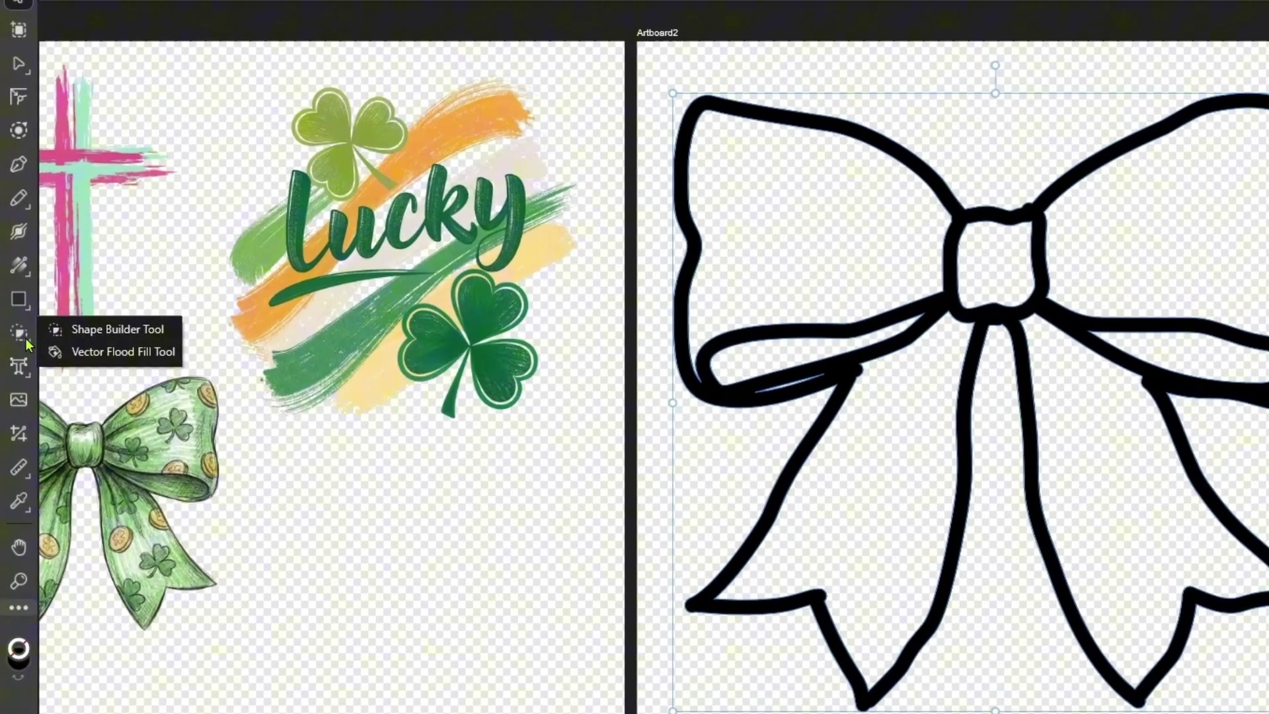
pyautogui.click(88, 351)
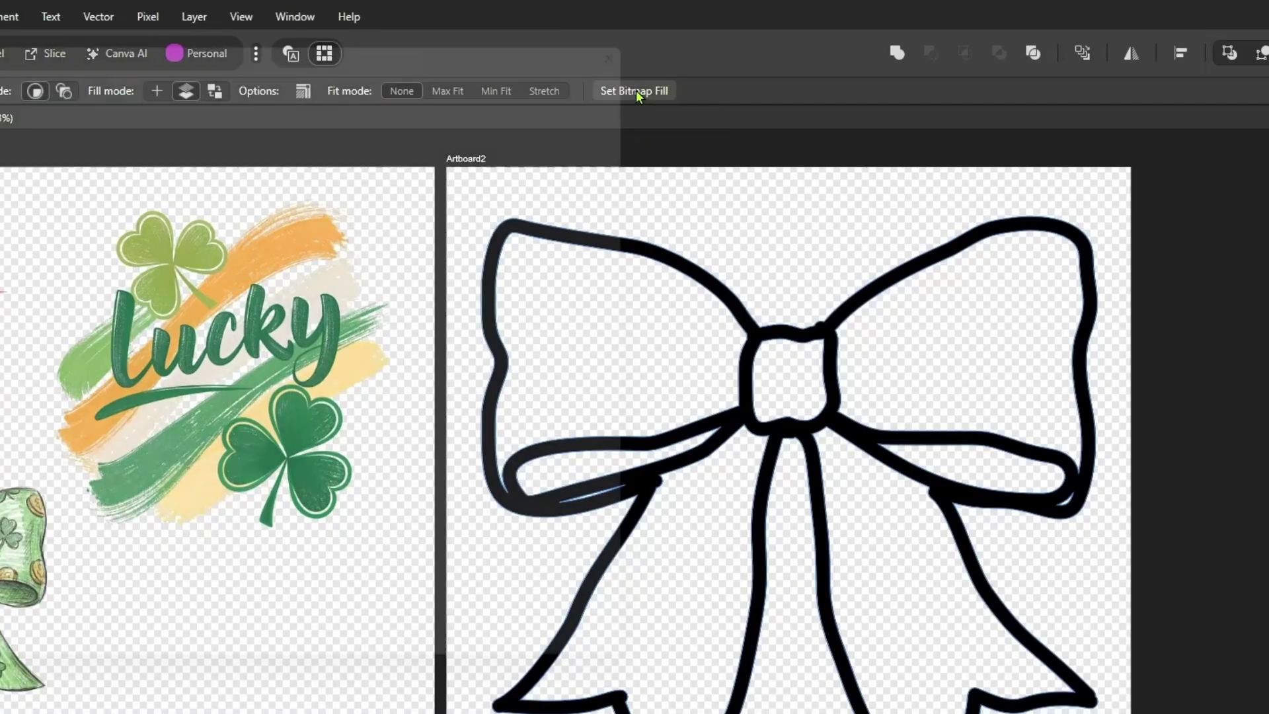
# Load Gold Glitter from ClipArt > background > 16-Glitter-Papers as the outline's bitmap fill.
pyautogui.click(638, 97)
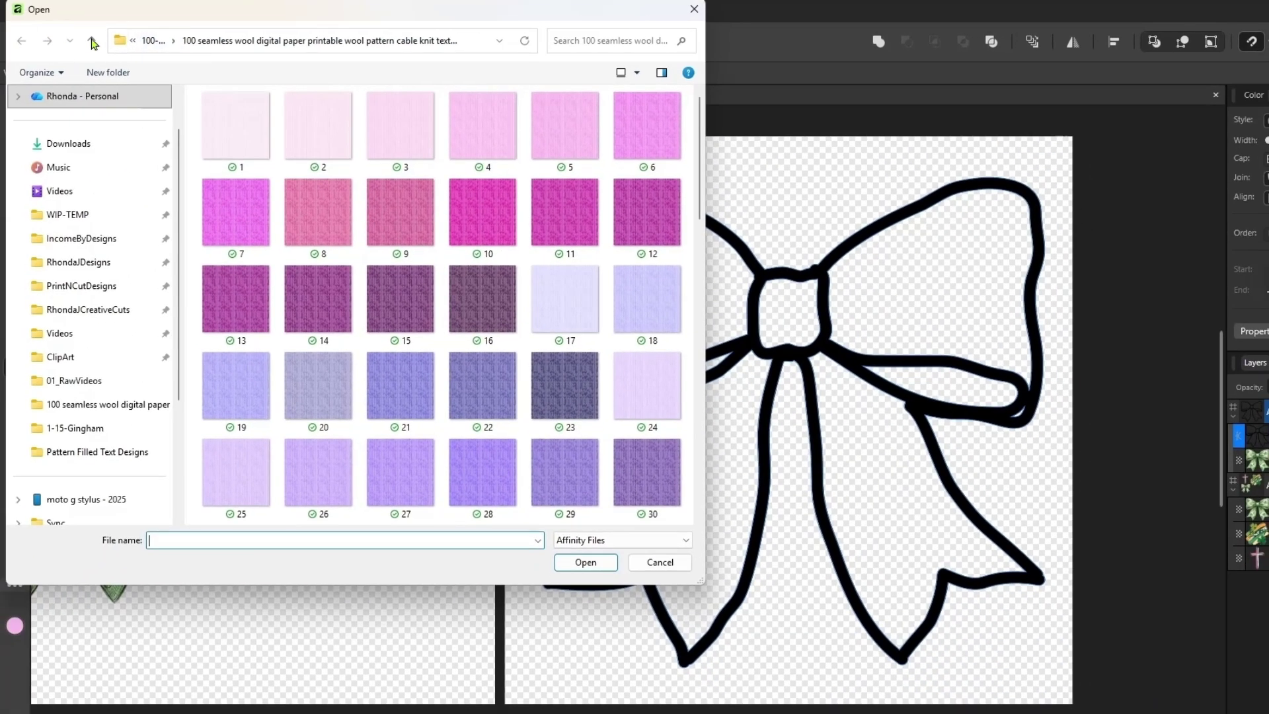
pyautogui.click(0, 49)
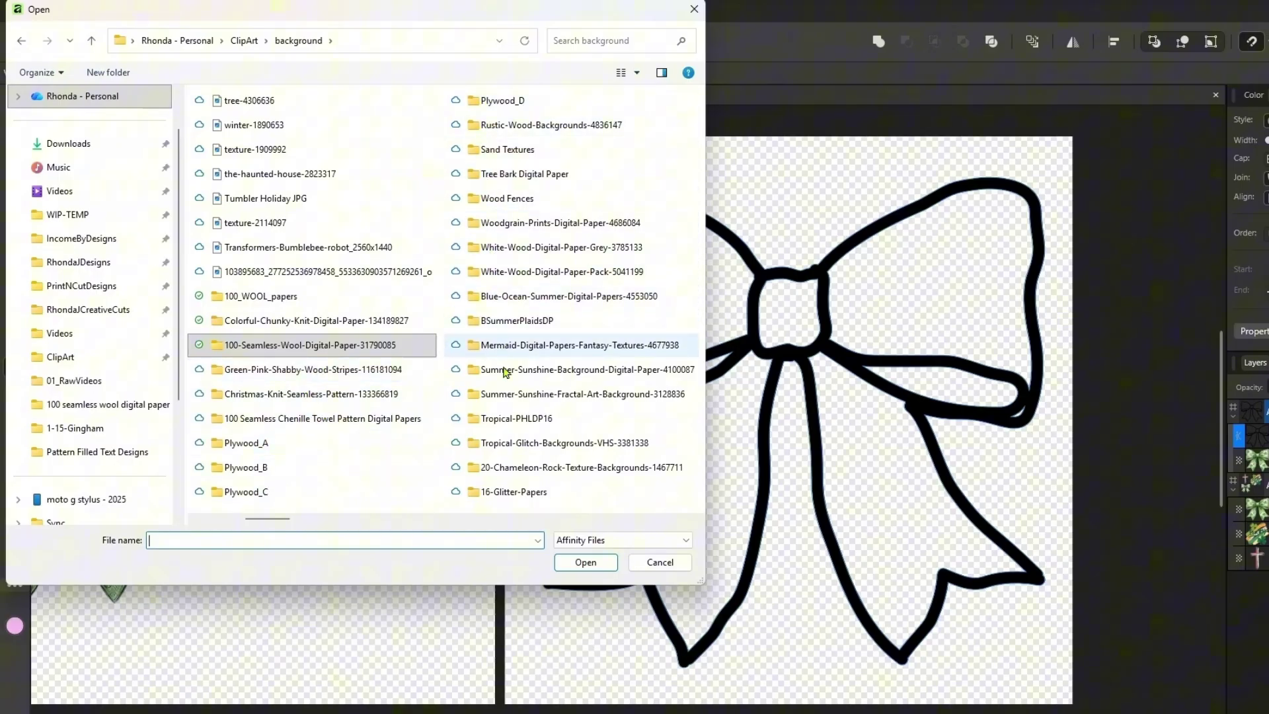
pyautogui.doubleClick(501, 492)
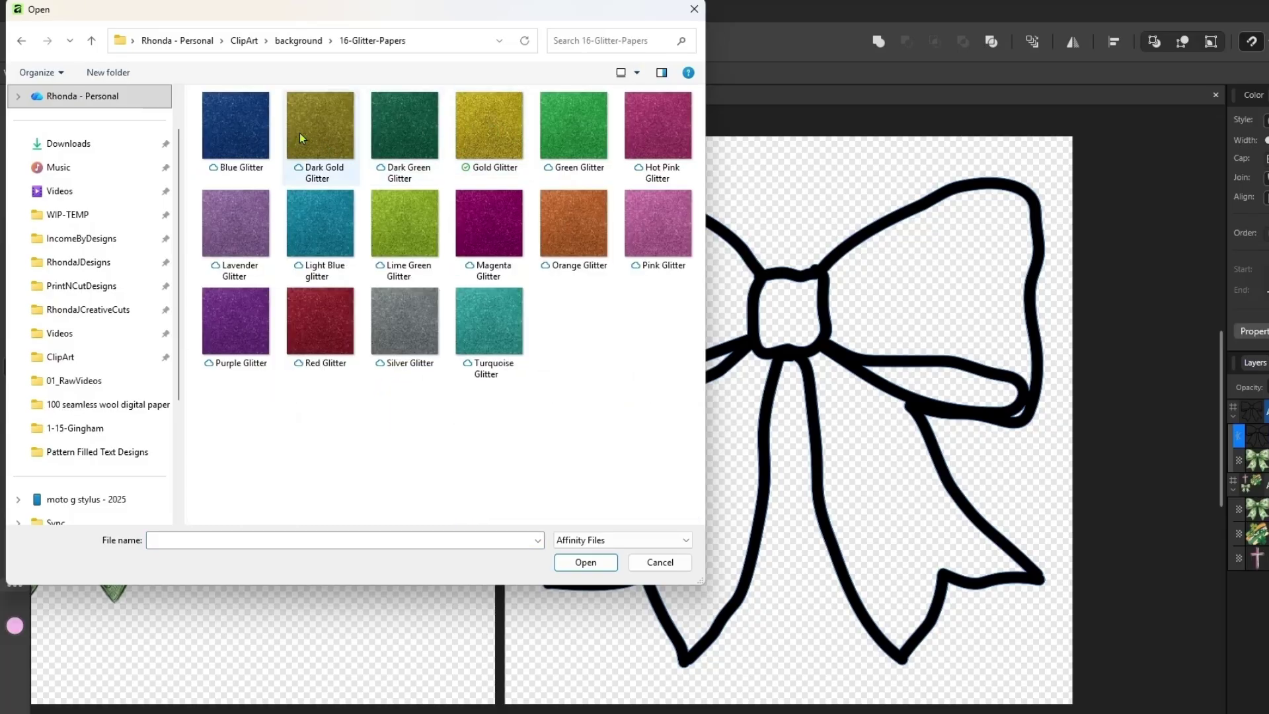
pyautogui.click(486, 134)
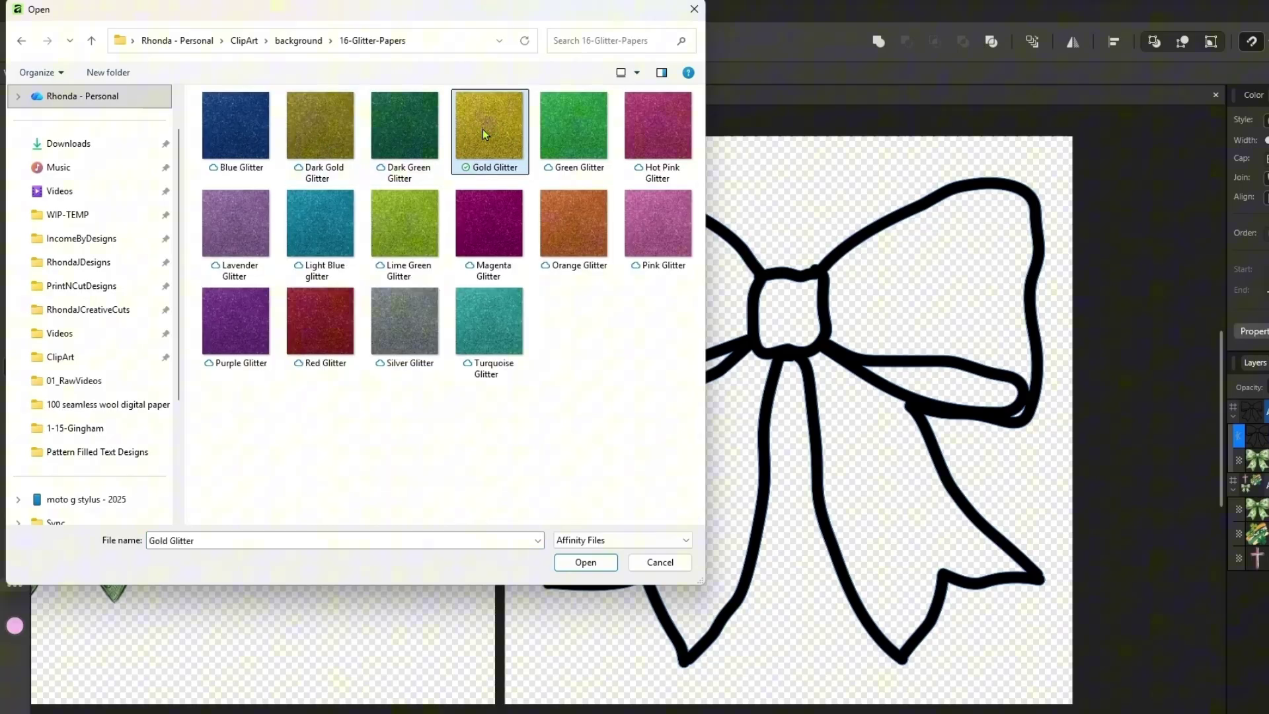
pyautogui.click(585, 562)
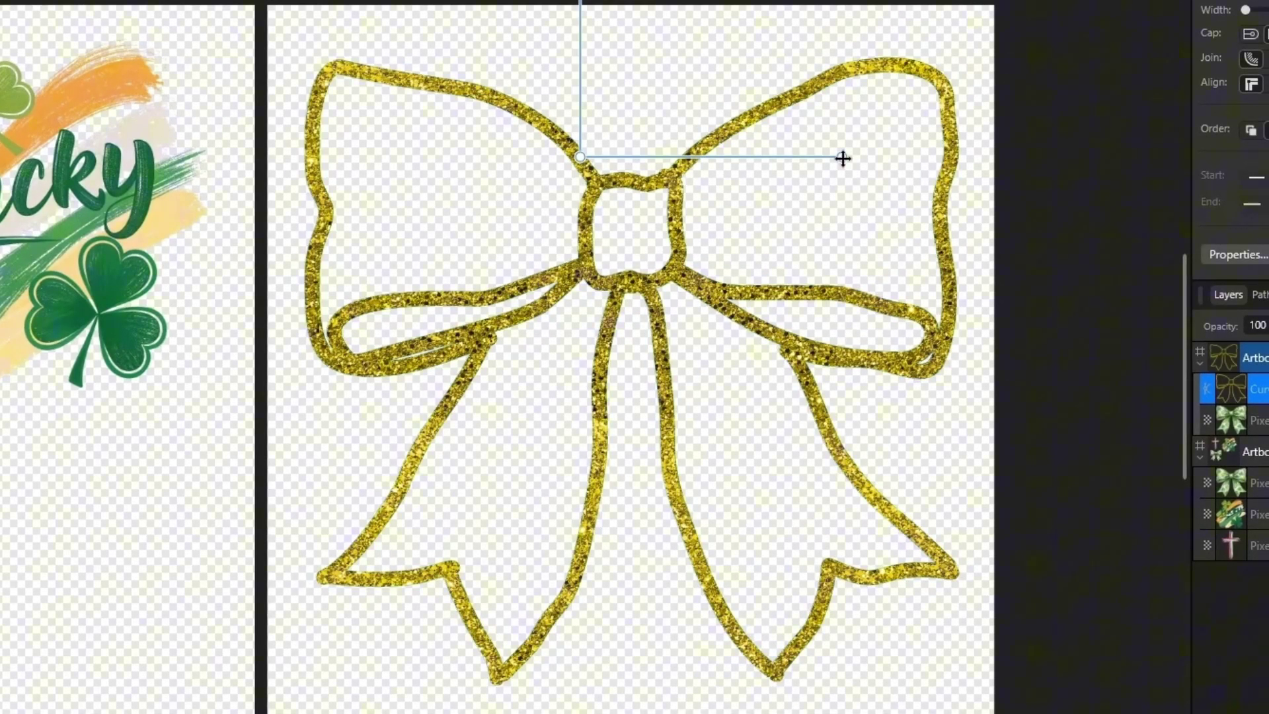
# Scale up the Gold Glitter texture and reposition it across the bow outline.
pyautogui.moveTo(841, 156); pyautogui.dragTo(710, 154)
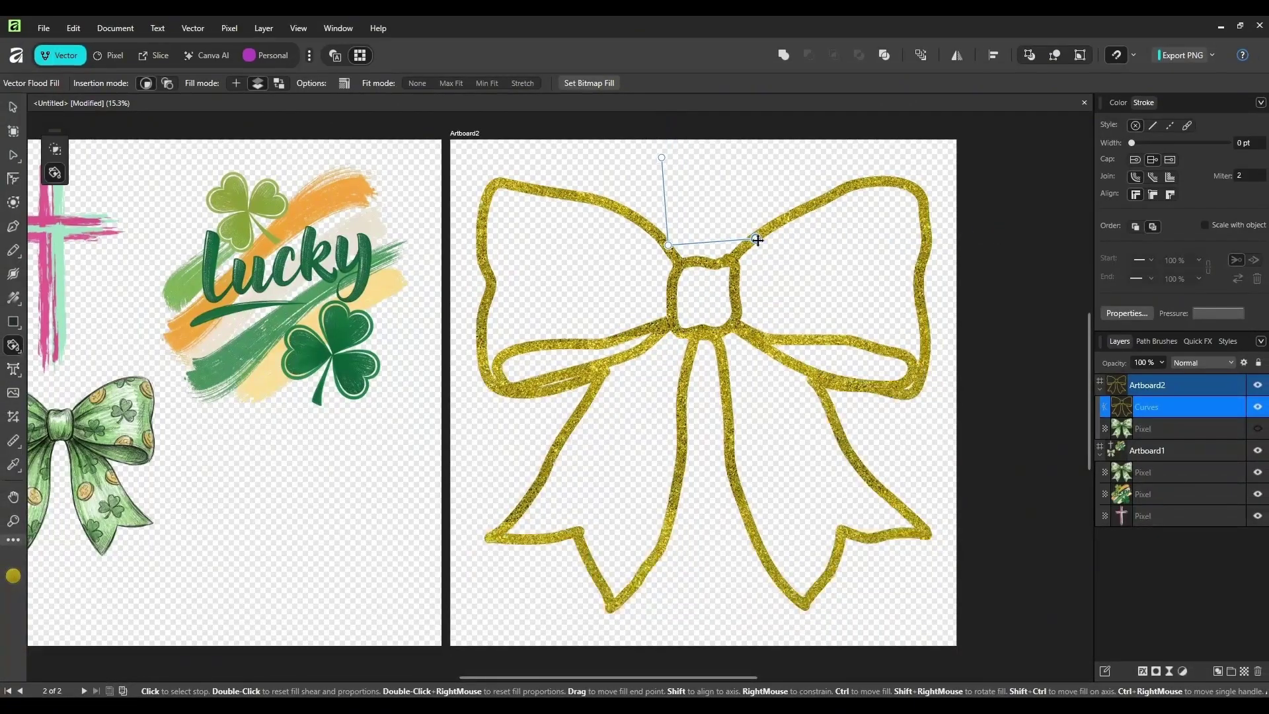
pyautogui.moveTo(757, 240); pyautogui.dragTo(811, 233)
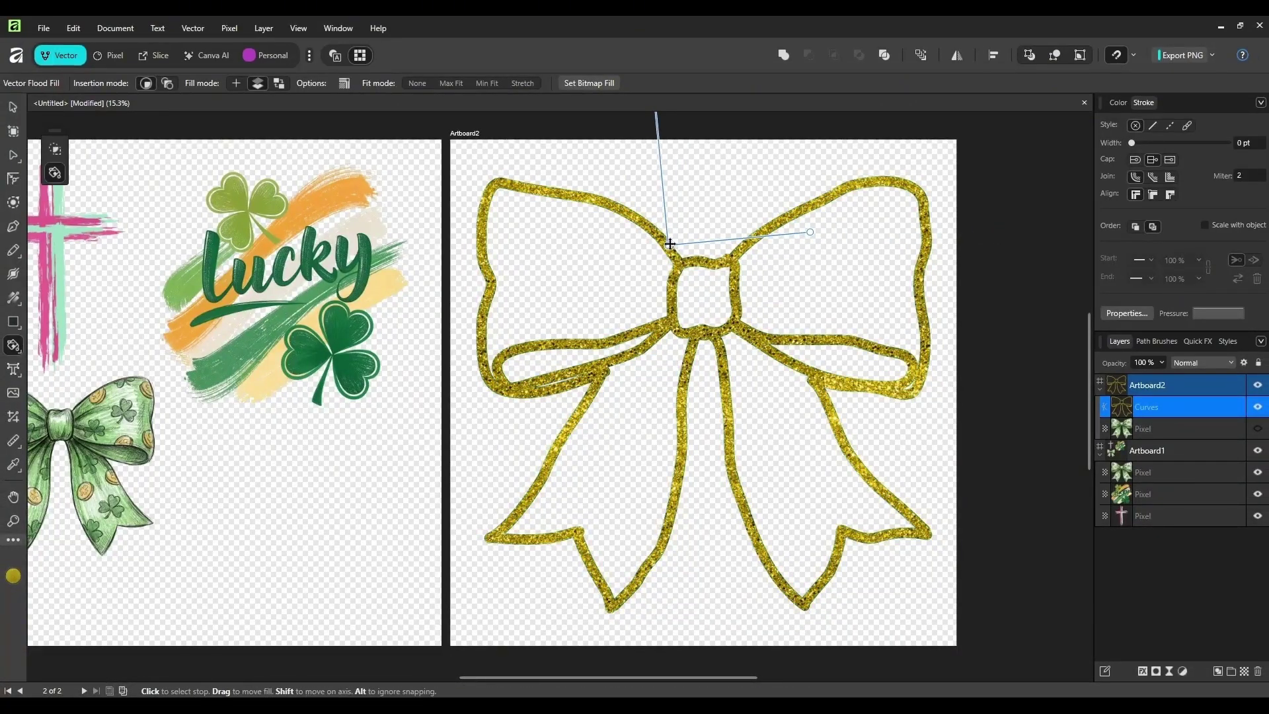
pyautogui.moveTo(668, 245); pyautogui.dragTo(690, 400)
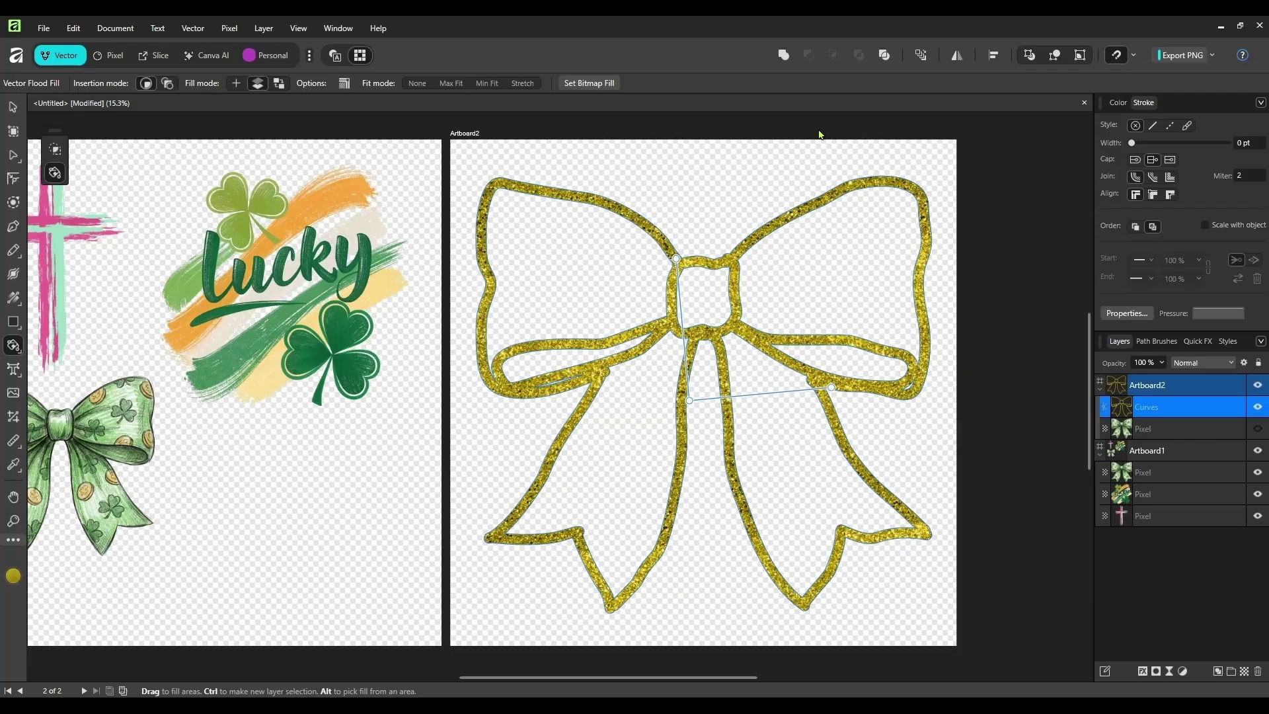
# Show the coloured bow again, centre the glitter outline on it, and deselect.
pyautogui.click(13, 106)
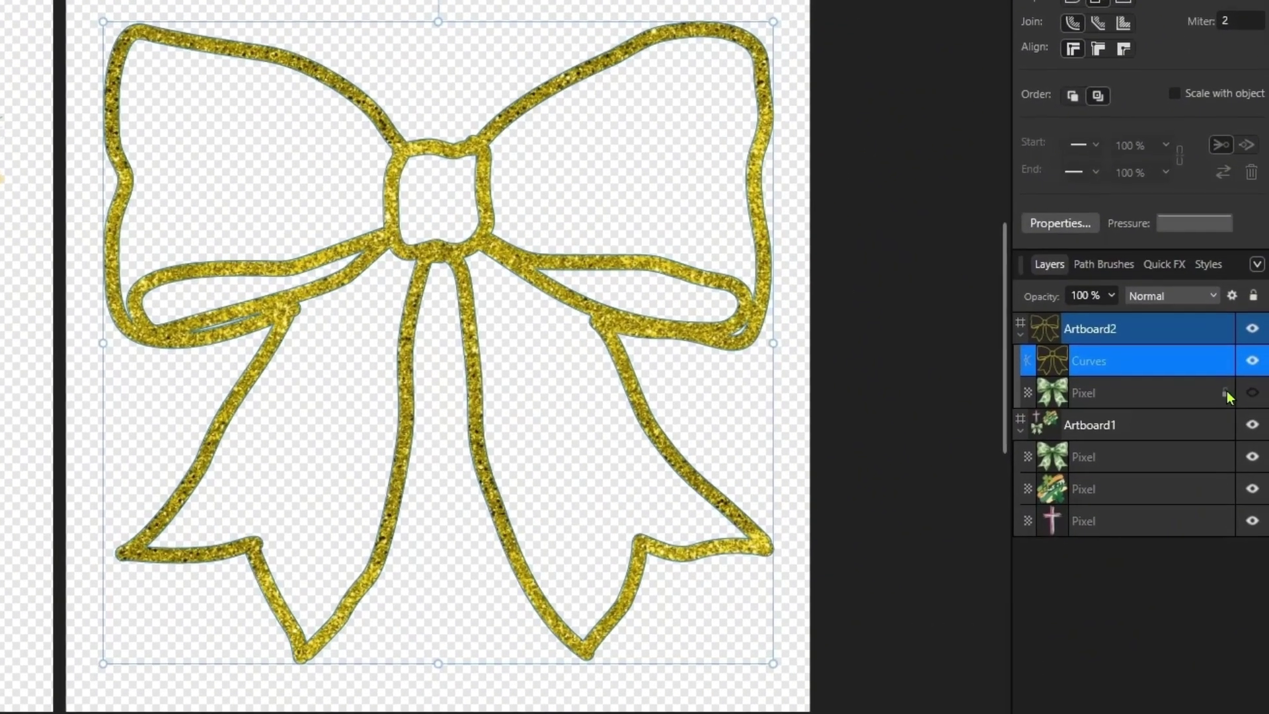
pyautogui.click(1255, 422)
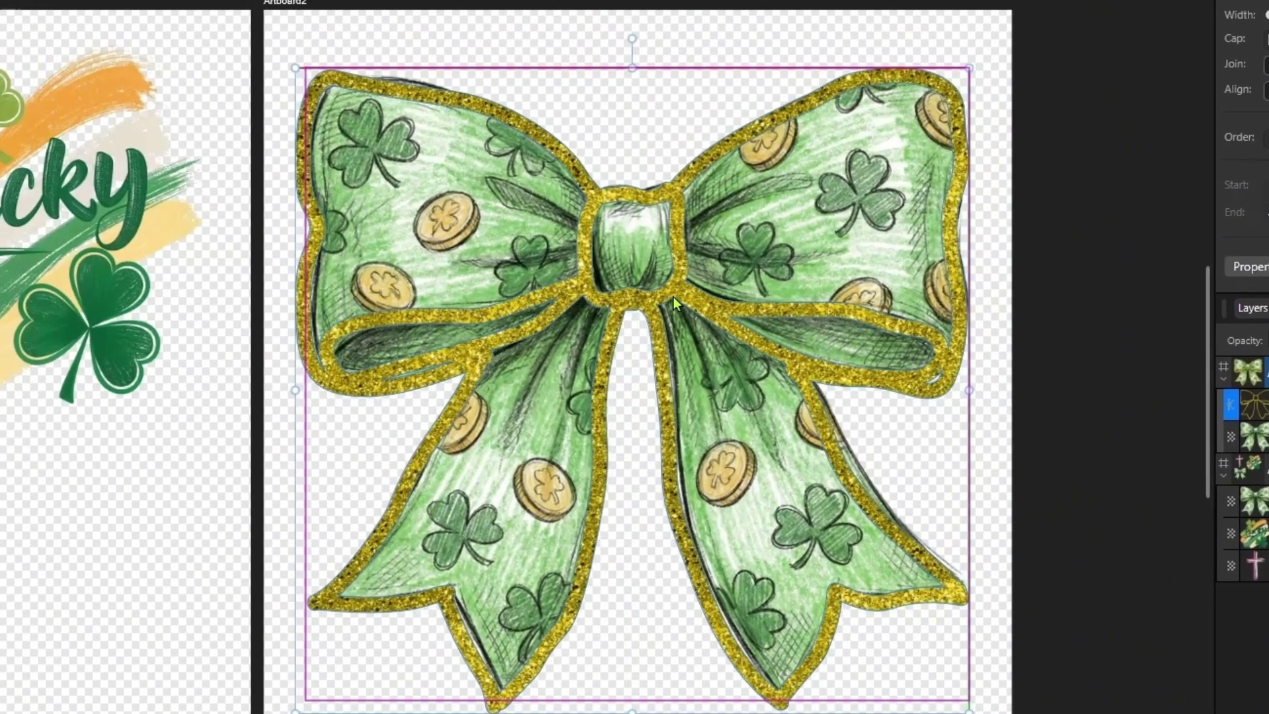
pyautogui.moveTo(673, 296); pyautogui.dragTo(678, 291)
pyautogui.hotkey('ctrl', 'd')
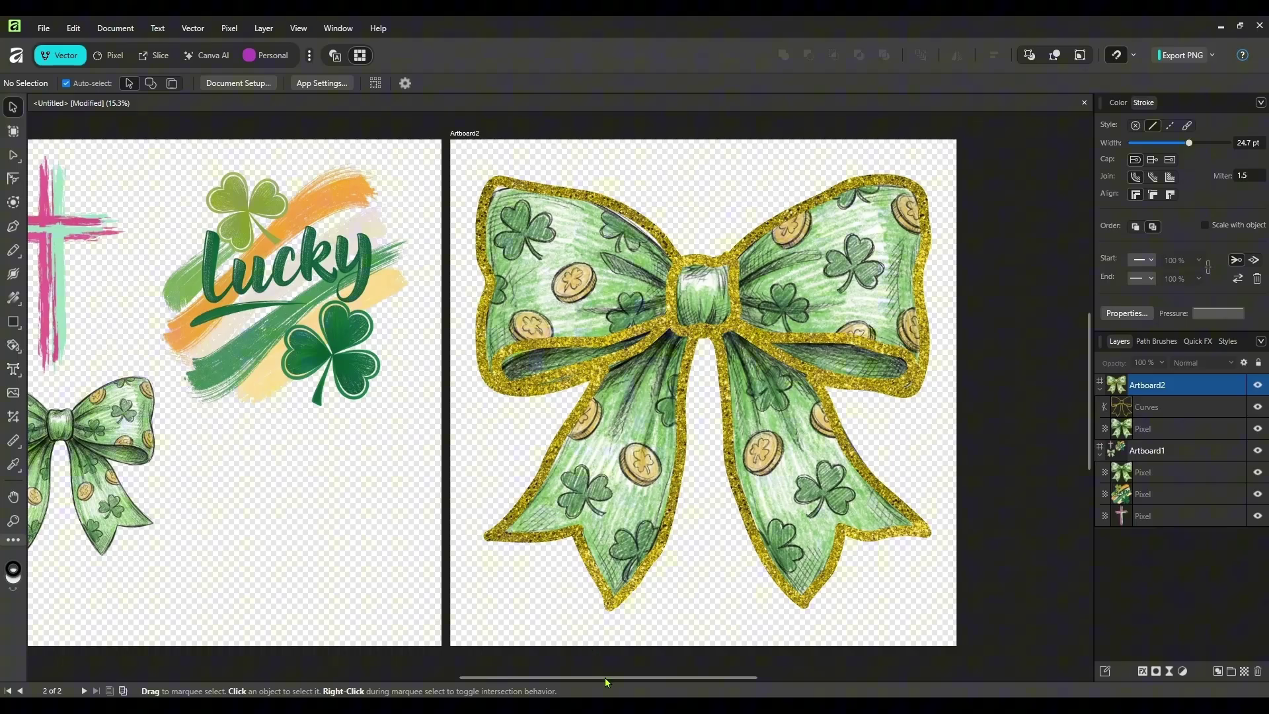
# Add Artboard3 beside the bow and fill it with an enlarged, centred copy of the Lucky design.
pyautogui.click(13, 130)
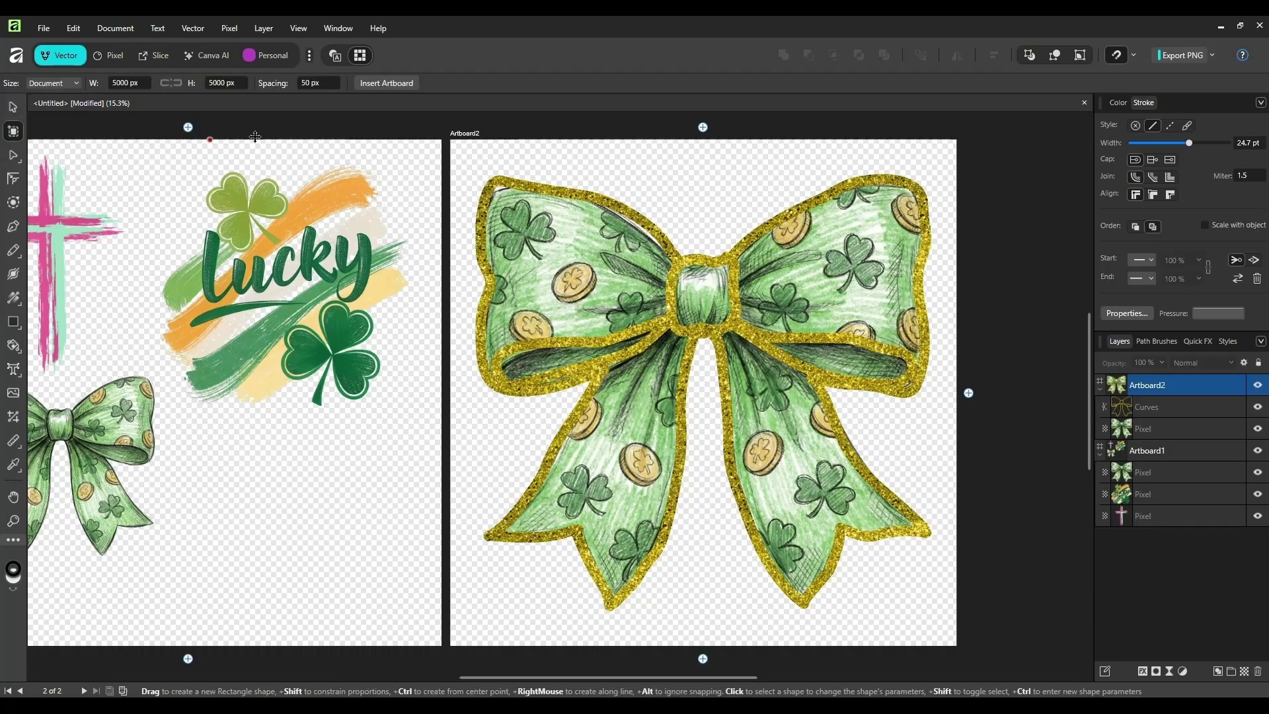
pyautogui.click(386, 83)
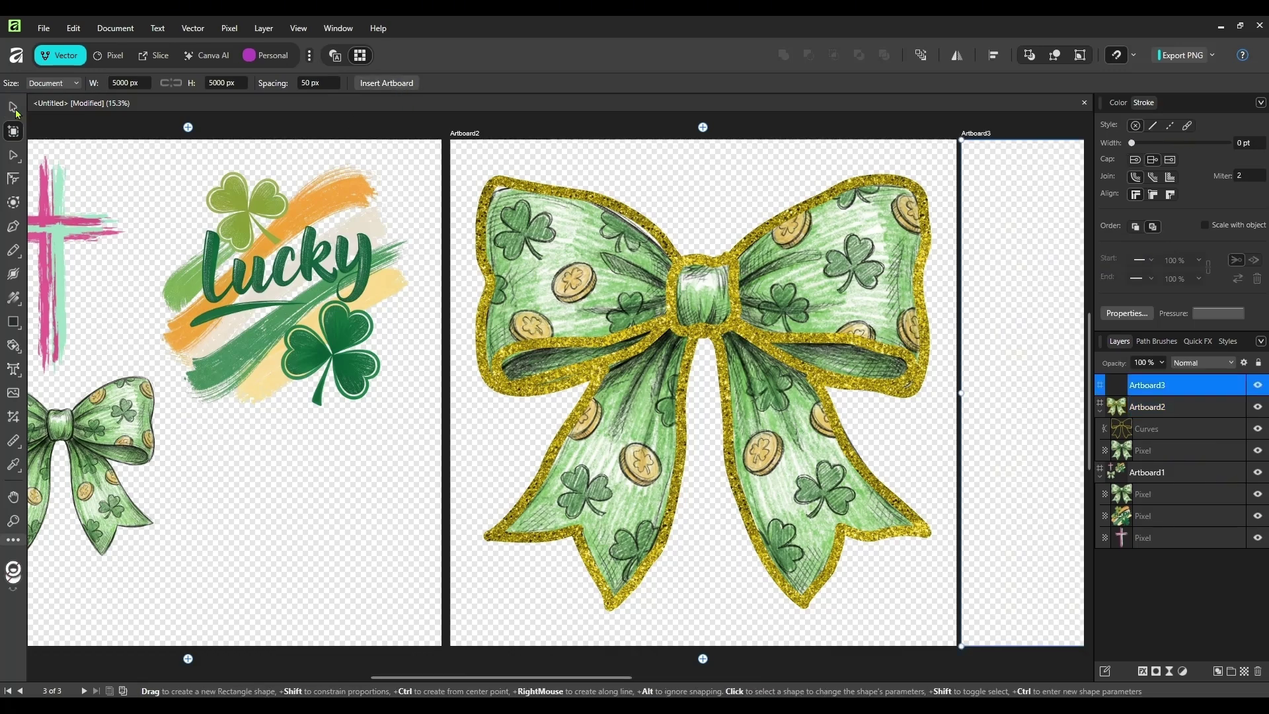
pyautogui.press('v')
pyautogui.click(295, 294)
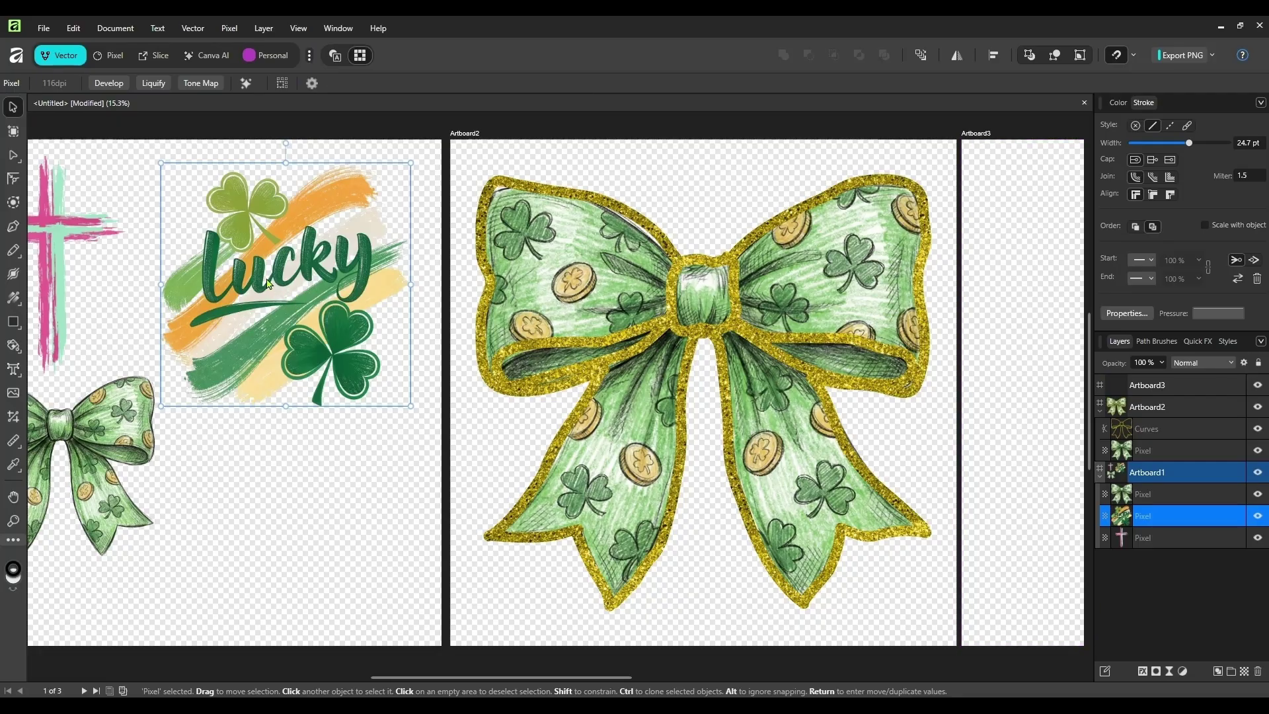
pyautogui.moveTo(266, 281); pyautogui.dragTo(1080, 374)
pyautogui.hscroll(8, 760, 683)
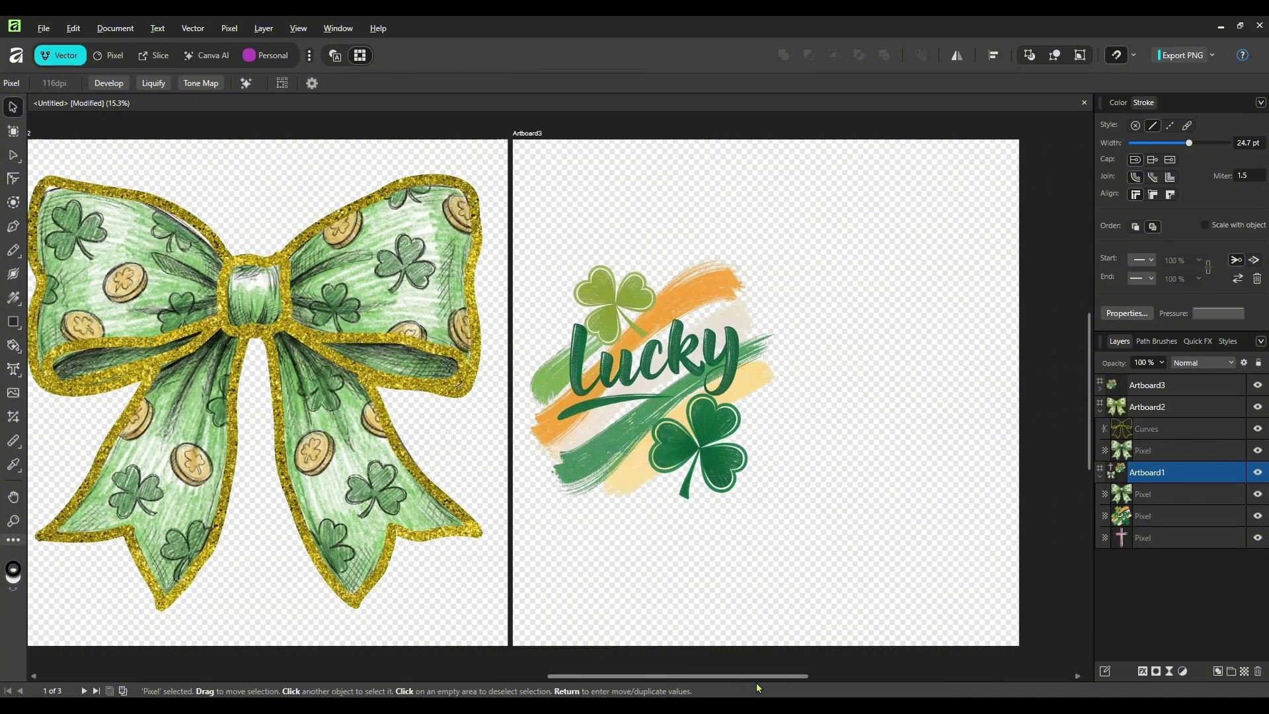
pyautogui.moveTo(691, 482); pyautogui.dragTo(927, 657)
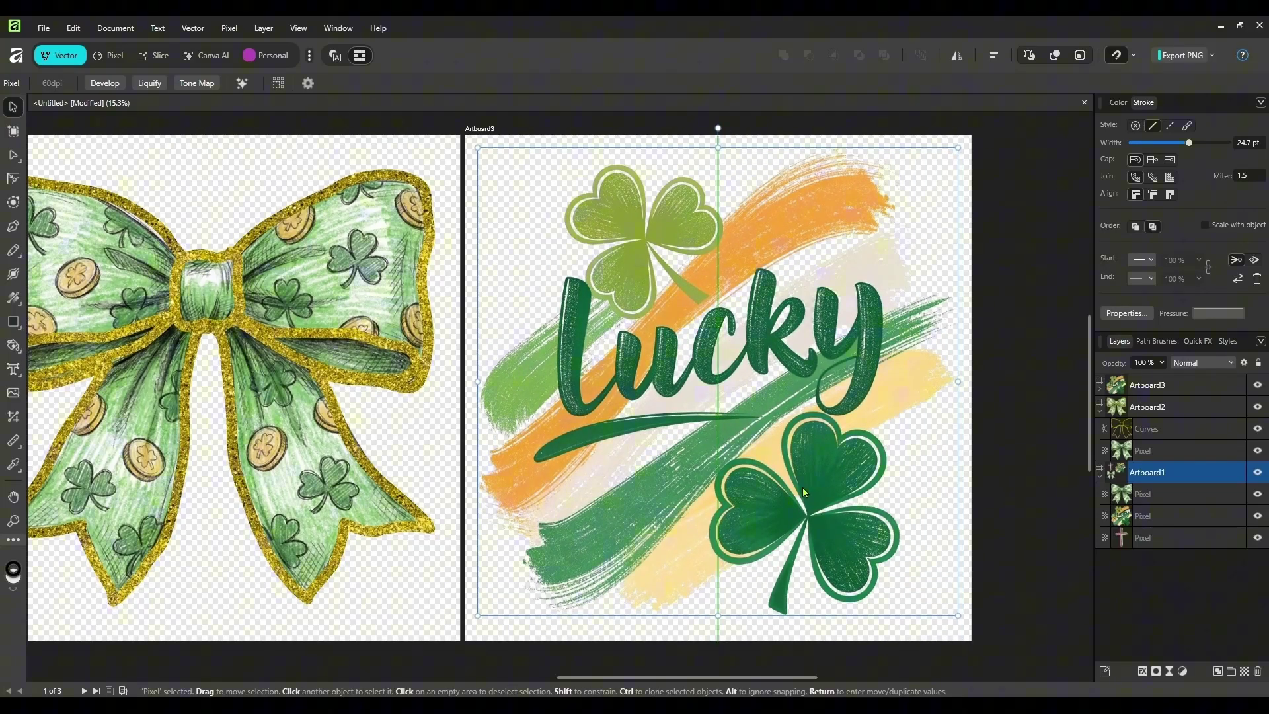
pyautogui.moveTo(720, 387); pyautogui.dragTo(718, 381)
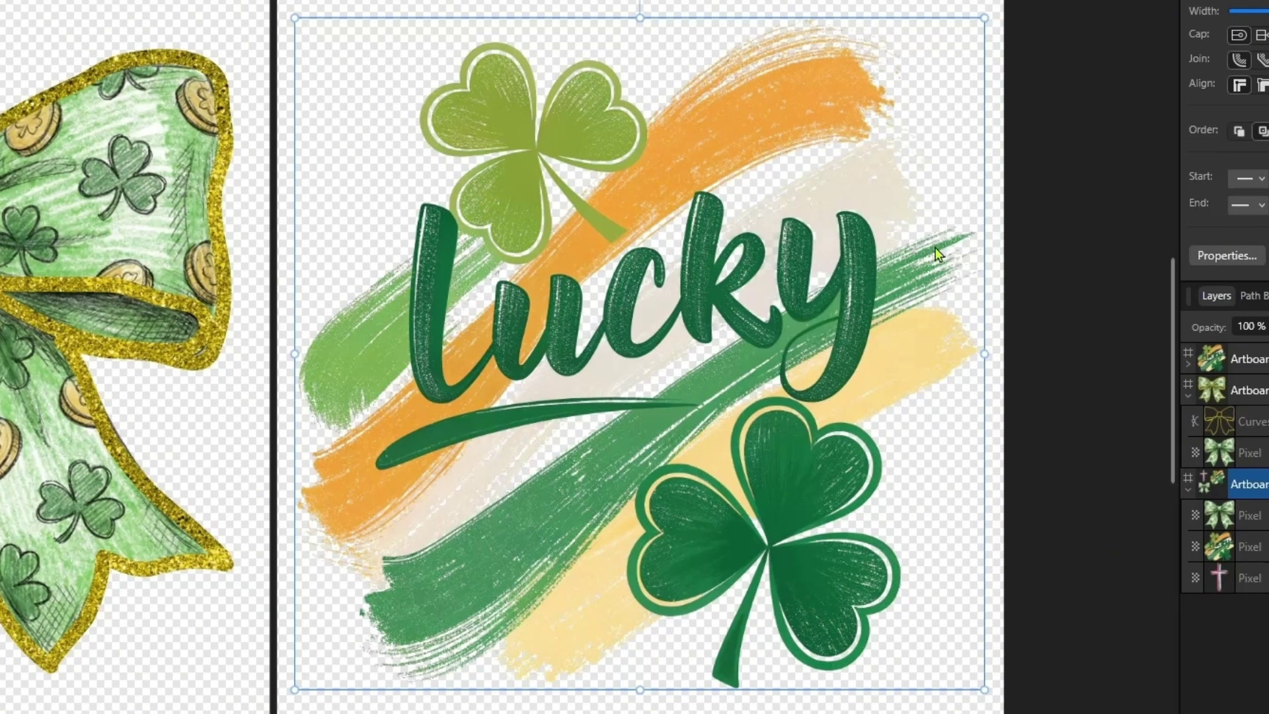
pyautogui.click(1016, 226)
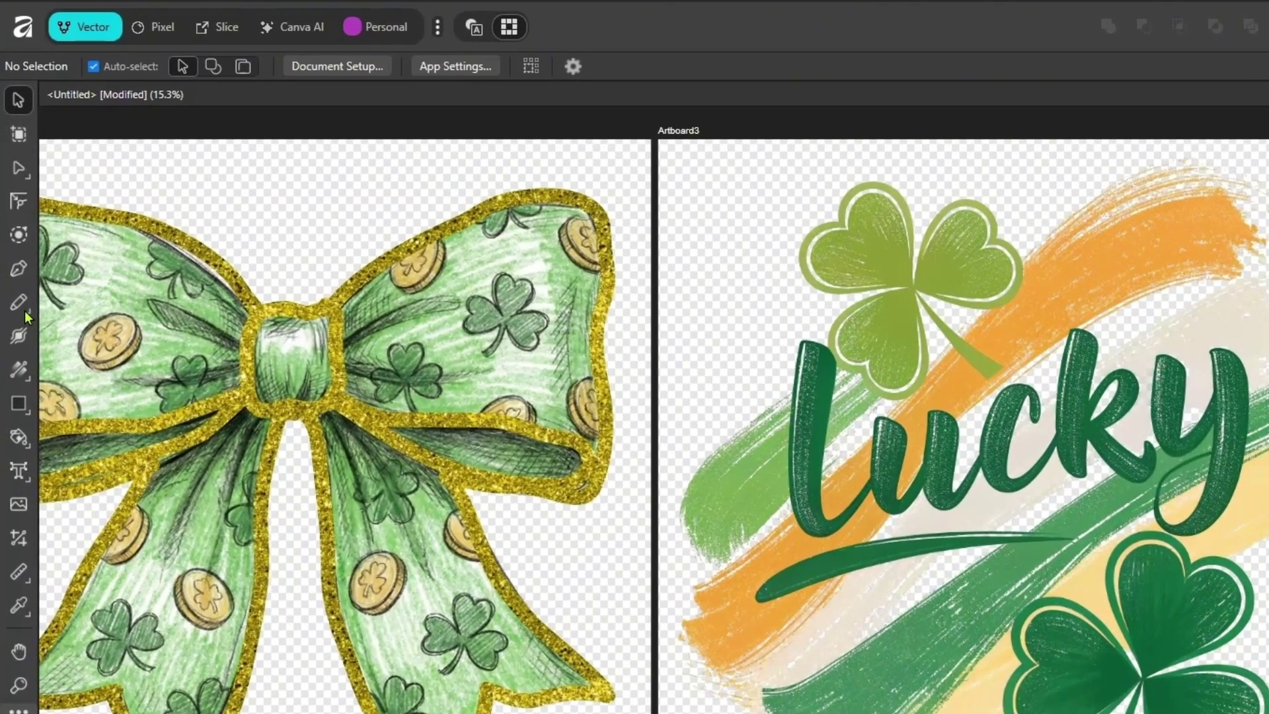
# Choose the Path Brush tool and open the Gouaches category in Path Brushes.
pyautogui.click(19, 261)
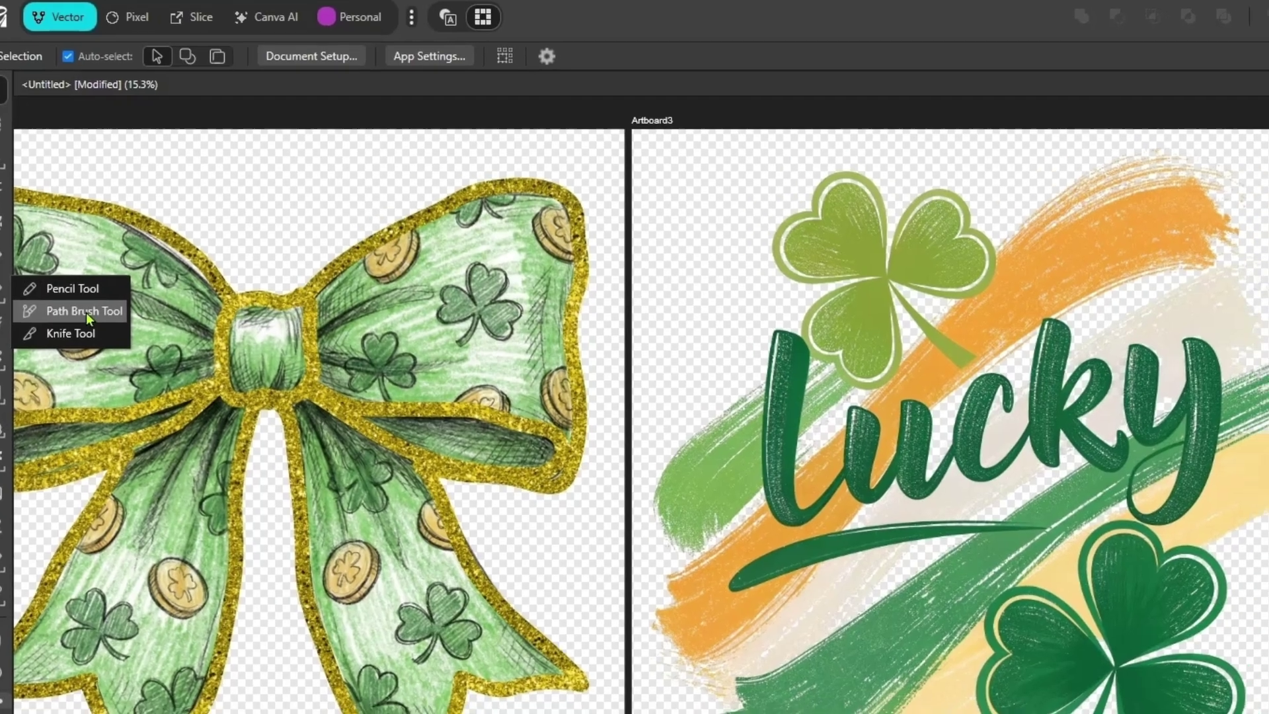
pyautogui.click(112, 323)
pyautogui.click(1114, 232)
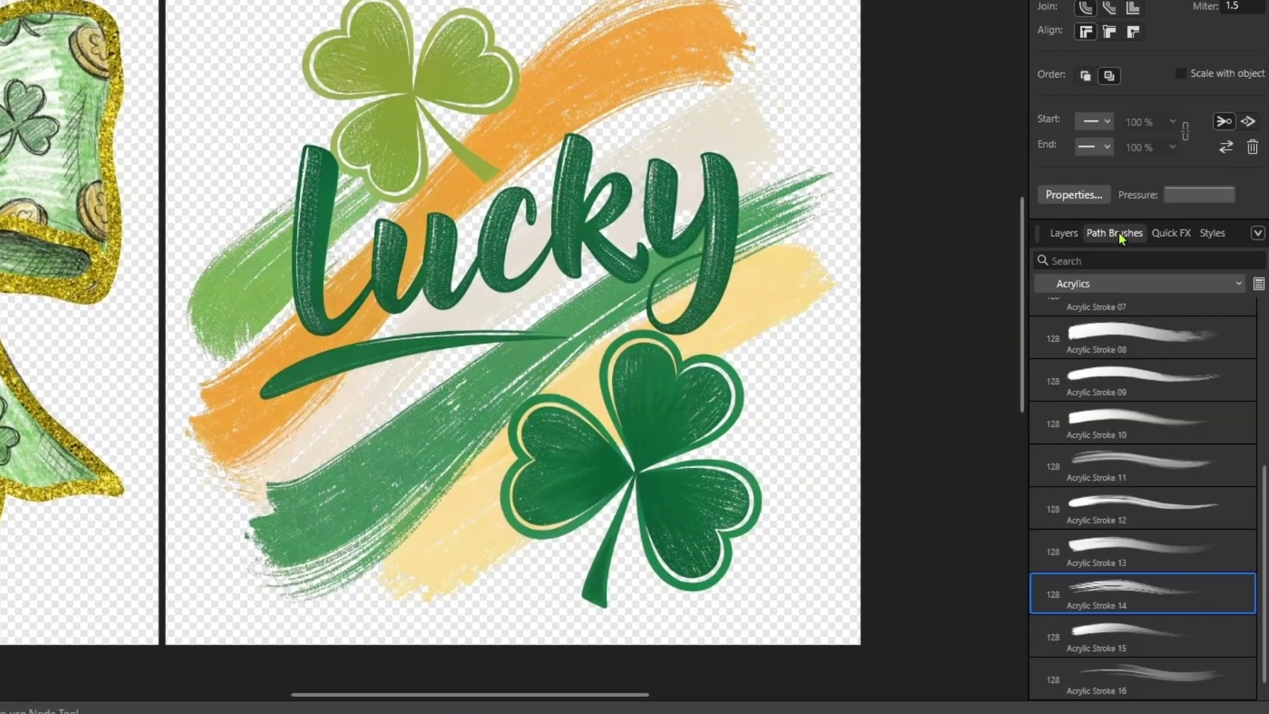
pyautogui.click(1120, 282)
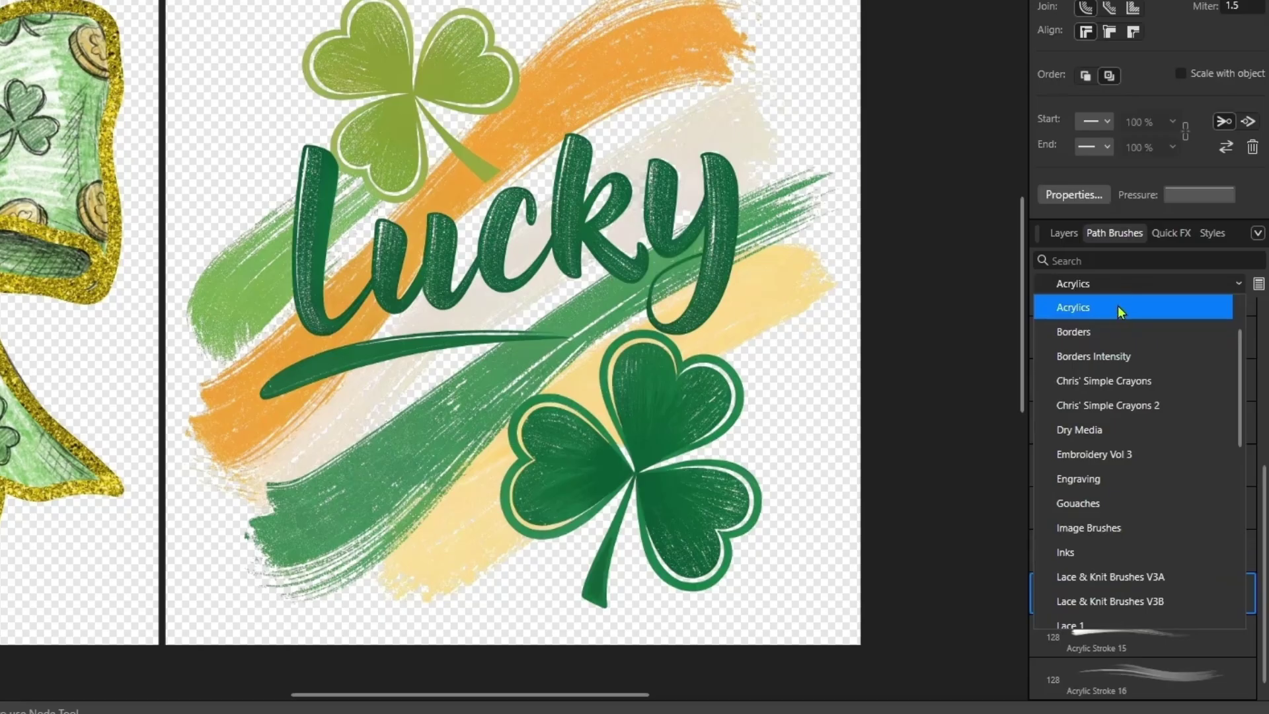
pyautogui.click(1117, 503)
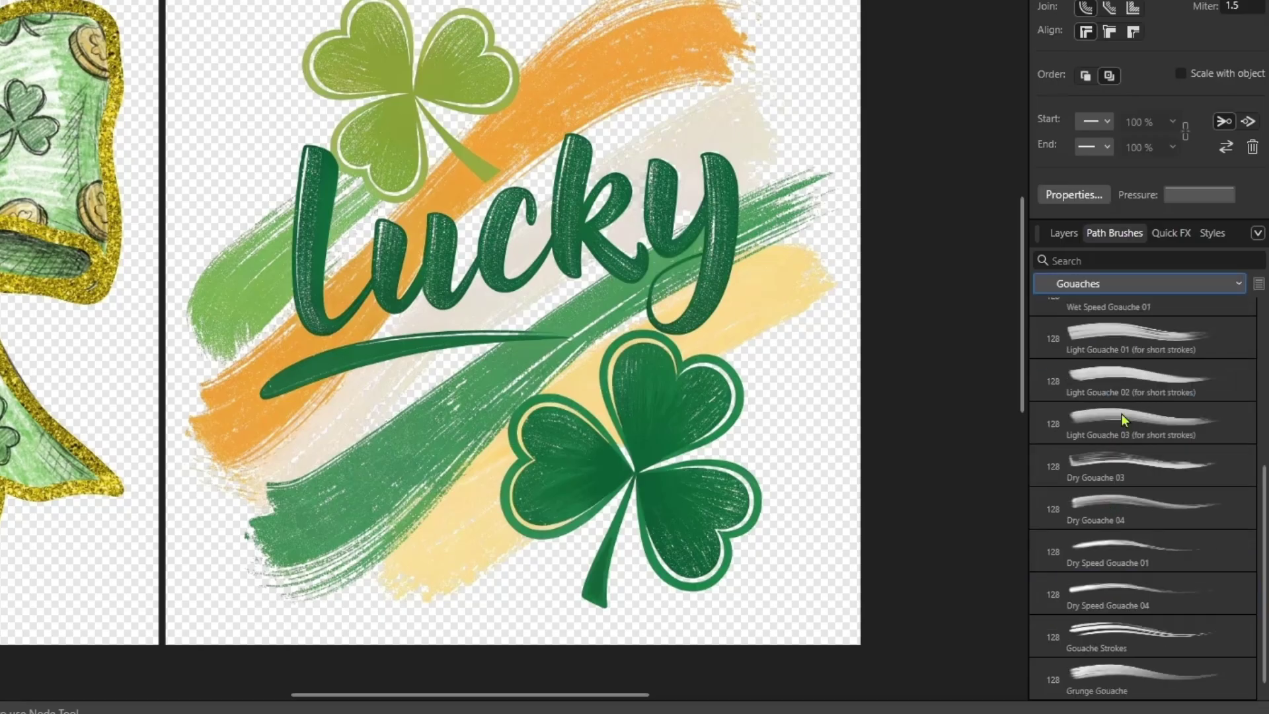
# Test the Gouache Strokes and Dry Gouache 03 brushes with trial strokes, undoing each.
pyautogui.click(1092, 625)
pyautogui.moveTo(522, 3); pyautogui.dragTo(691, 16)
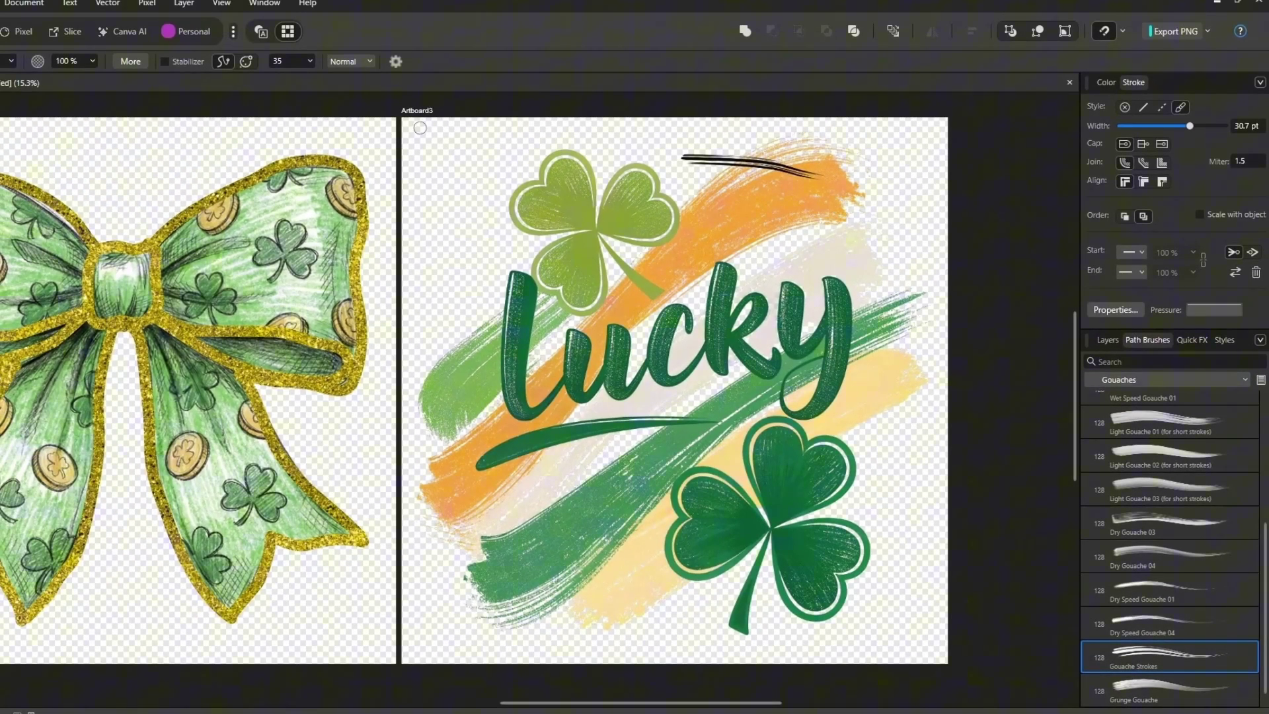
pyautogui.hotkey('ctrl', 'z')
pyautogui.scroll(2, 1183, 595)
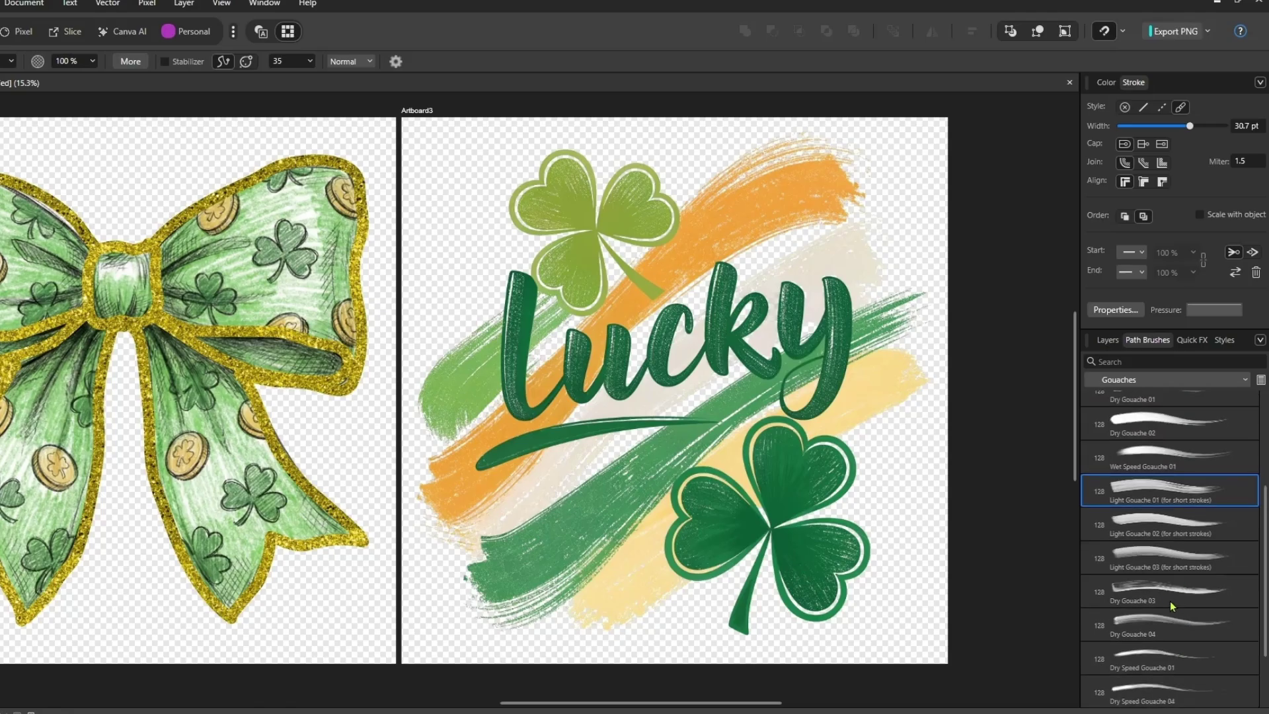
pyautogui.click(1167, 597)
pyautogui.moveTo(695, 454); pyautogui.dragTo(838, 355)
pyautogui.hotkey('ctrl', 'z')
# Switch the Path Brushes category back to Acrylics.
pyautogui.click(1129, 381)
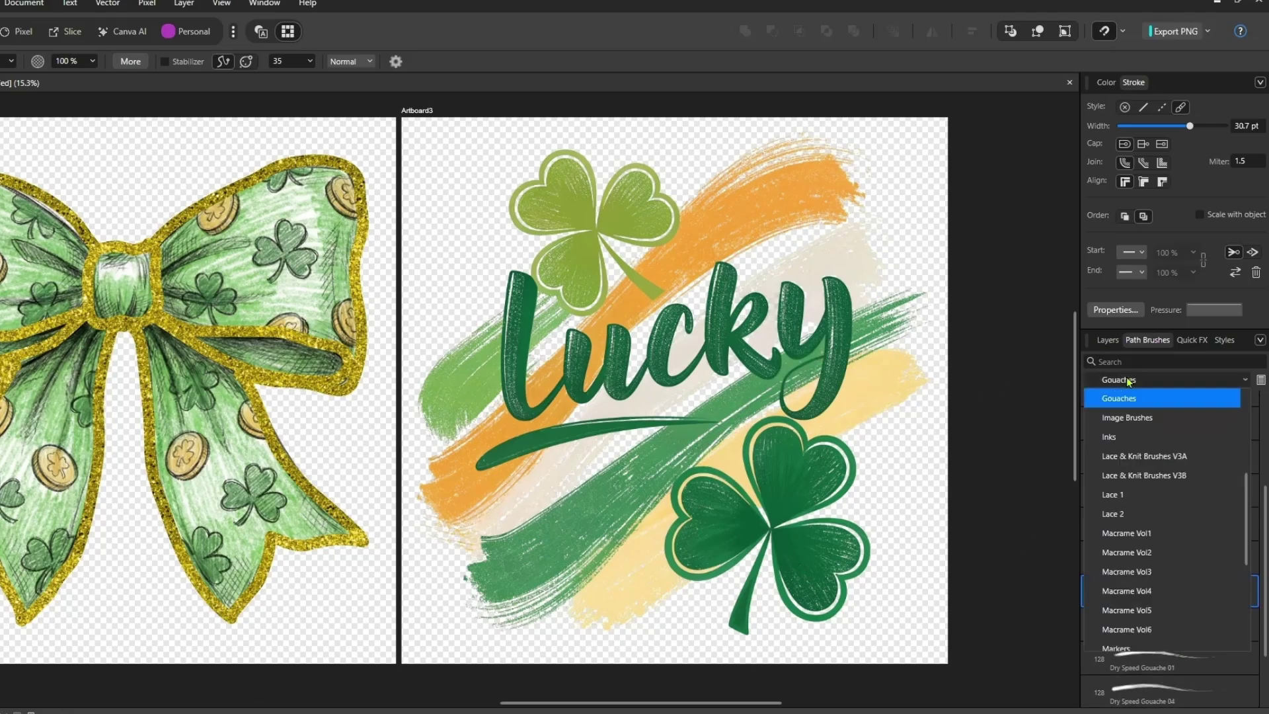
pyautogui.scroll(2, 1151, 430)
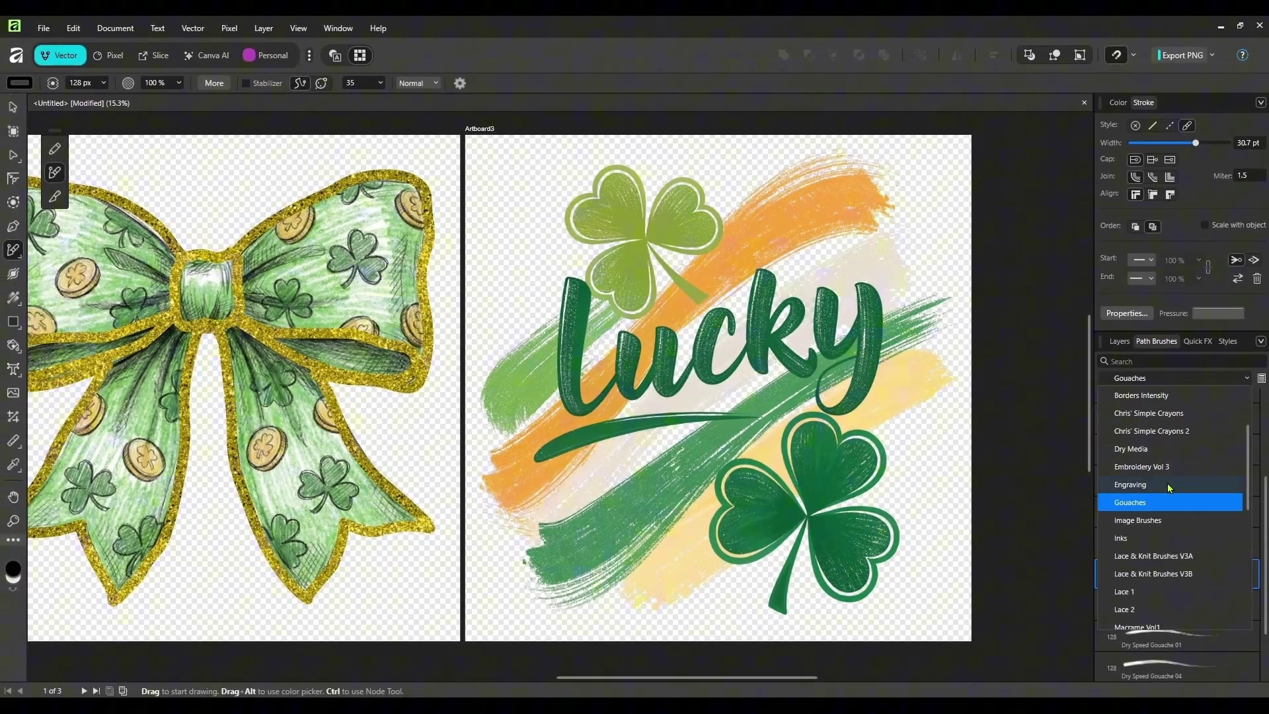
pyautogui.scroll(1, 1169, 488)
pyautogui.click(1163, 441)
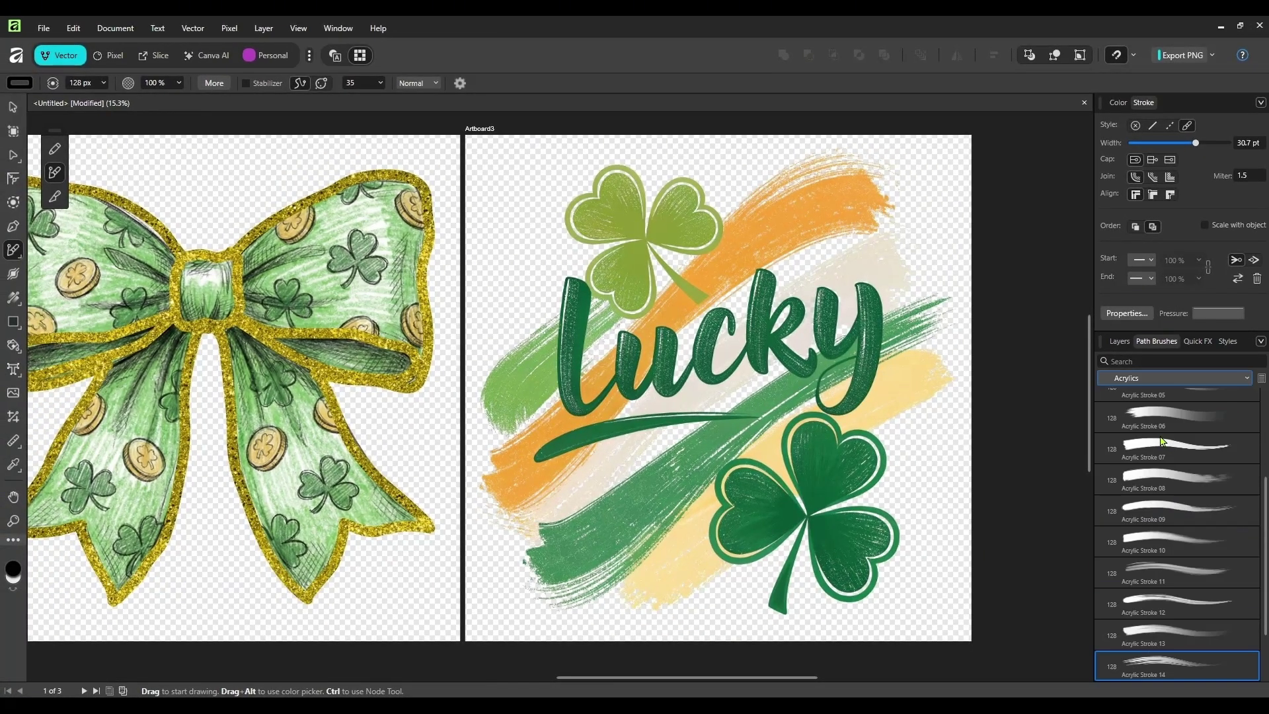
pyautogui.scroll(-1, 1170, 541)
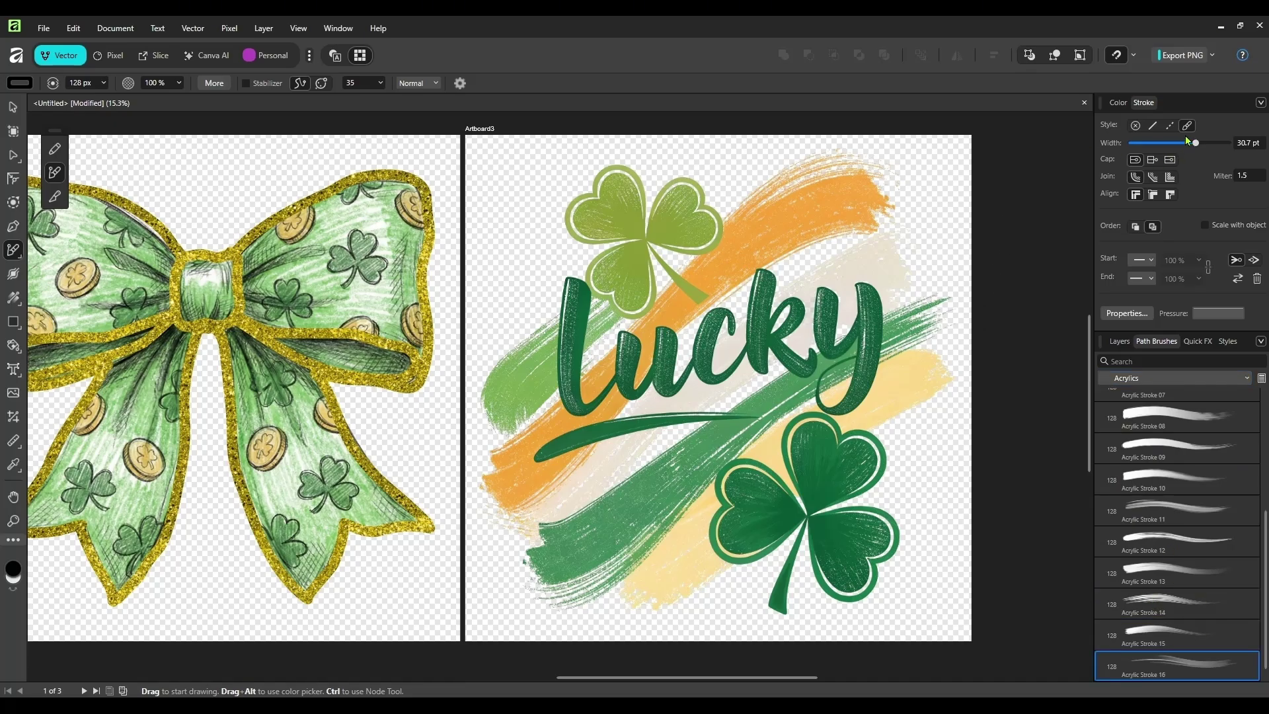
# Widen the brush stroke to 48 pt, try a test stroke across the orange band, and undo it.
pyautogui.moveTo(1199, 146); pyautogui.dragTo(1211, 143)
pyautogui.moveTo(739, 294); pyautogui.dragTo(882, 224)
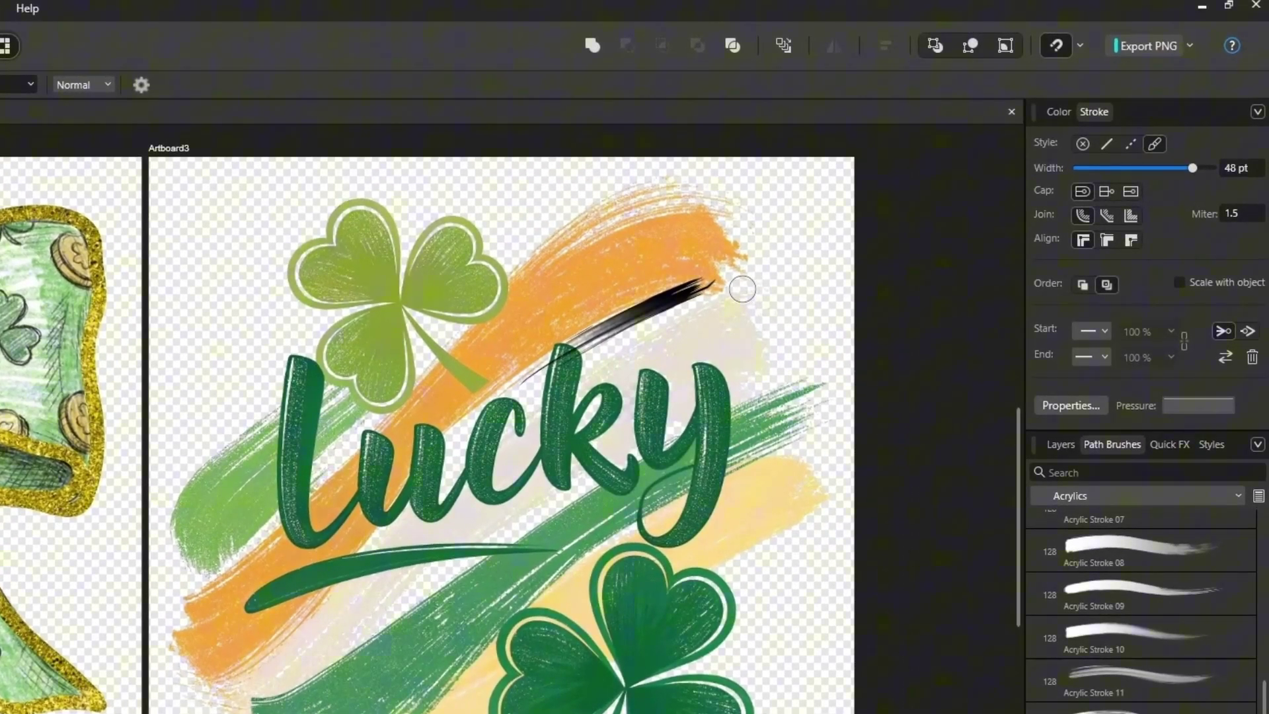
pyautogui.hotkey('ctrl', 'z')
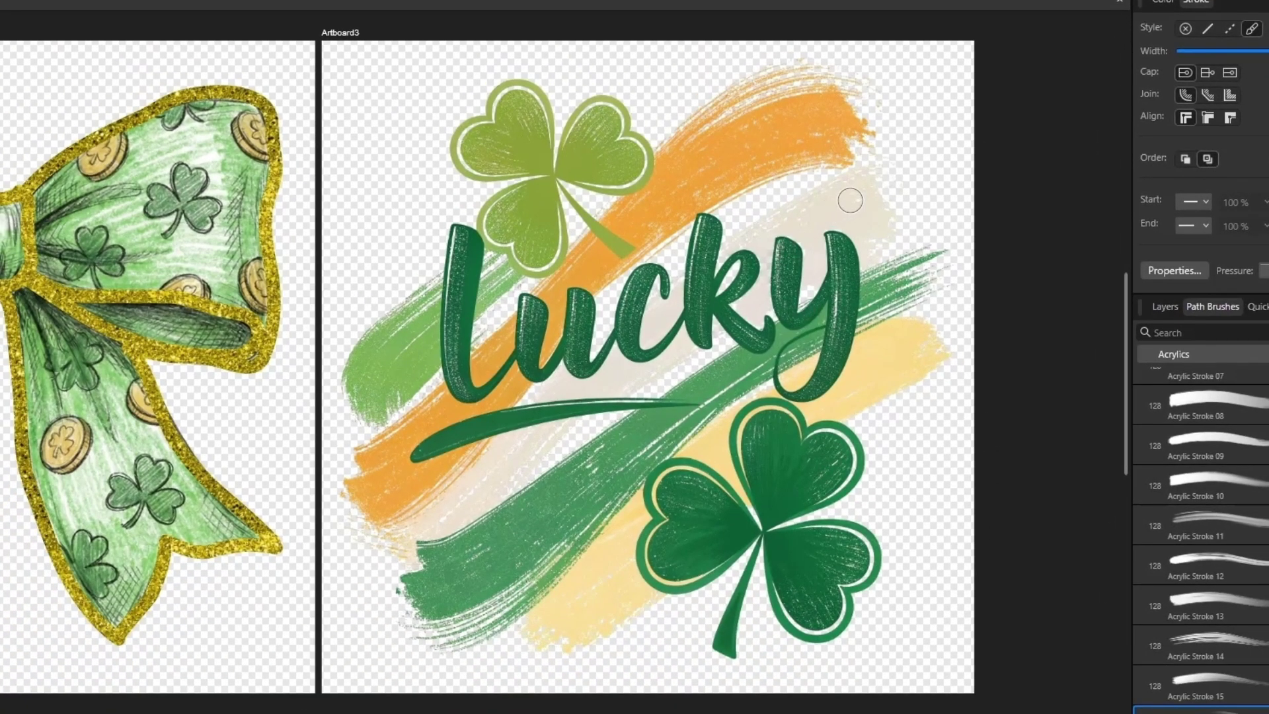
# Switch to Acrylic Stroke 02, test and undo a stroke, then thin it to about 21.7 pt.
pyautogui.scroll(2, 1200, 528)
pyautogui.scroll(3, 1259, 445)
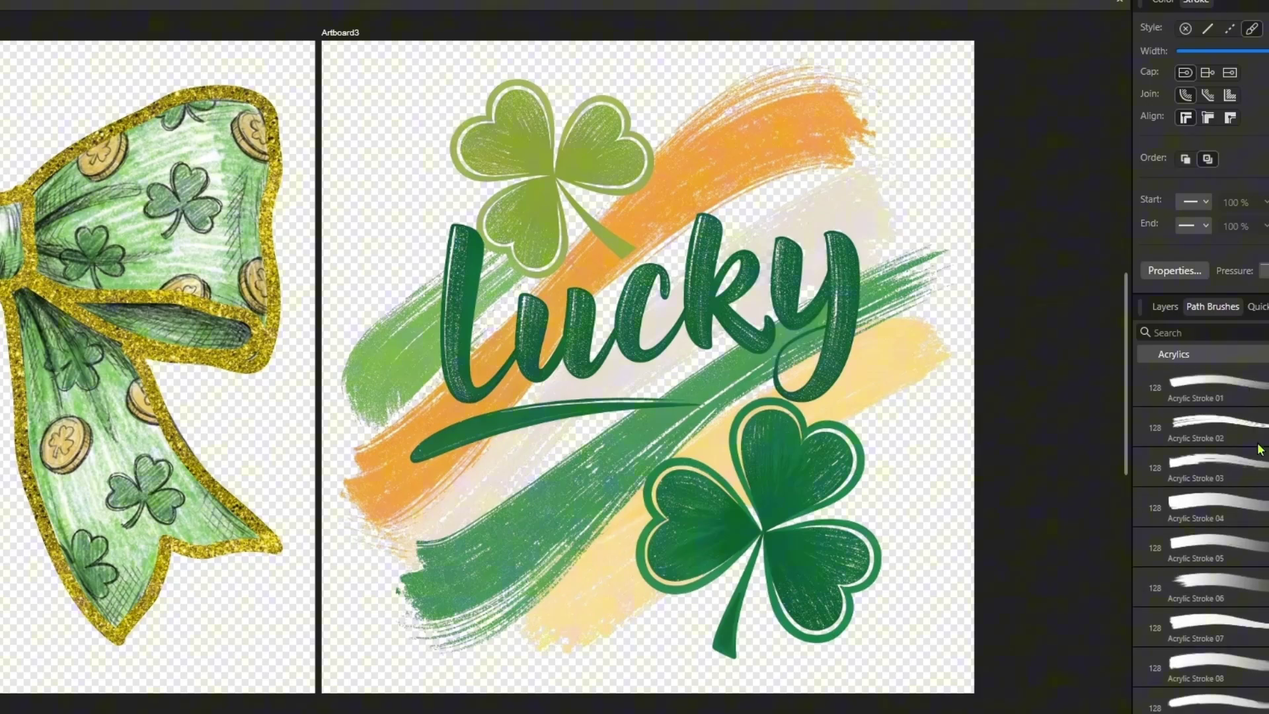
pyautogui.click(1239, 423)
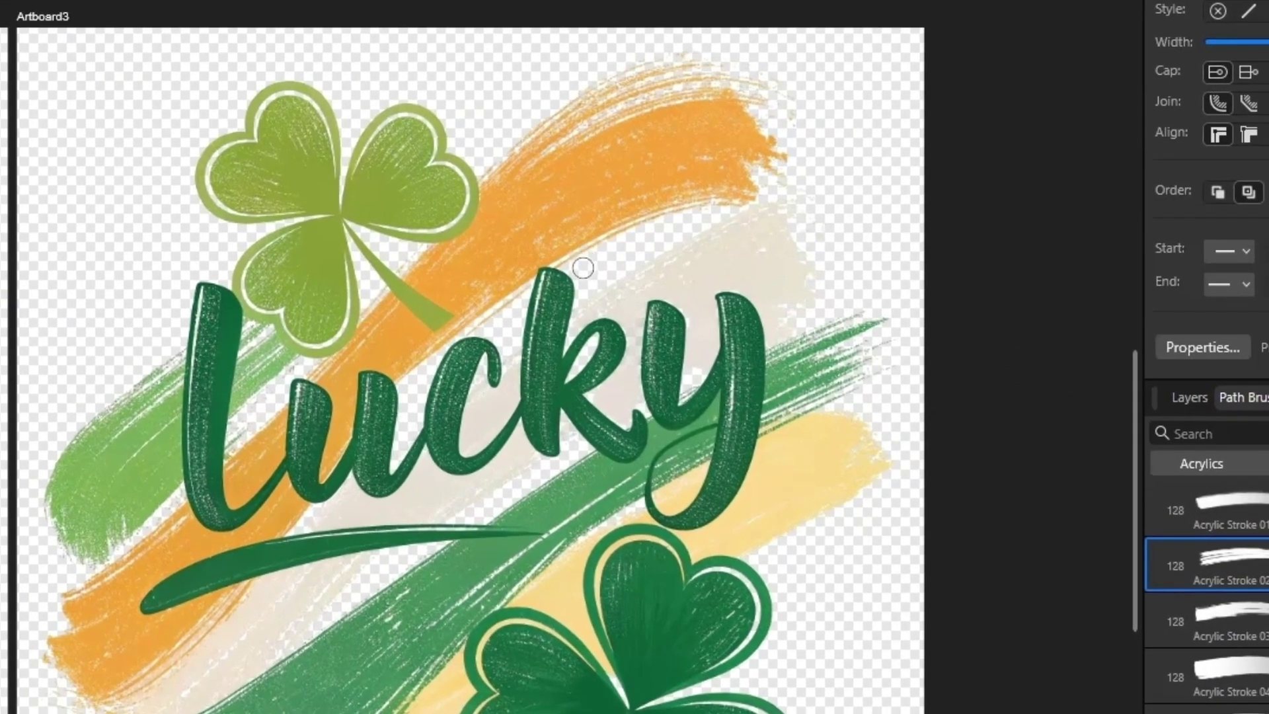
pyautogui.moveTo(726, 217); pyautogui.dragTo(875, 164)
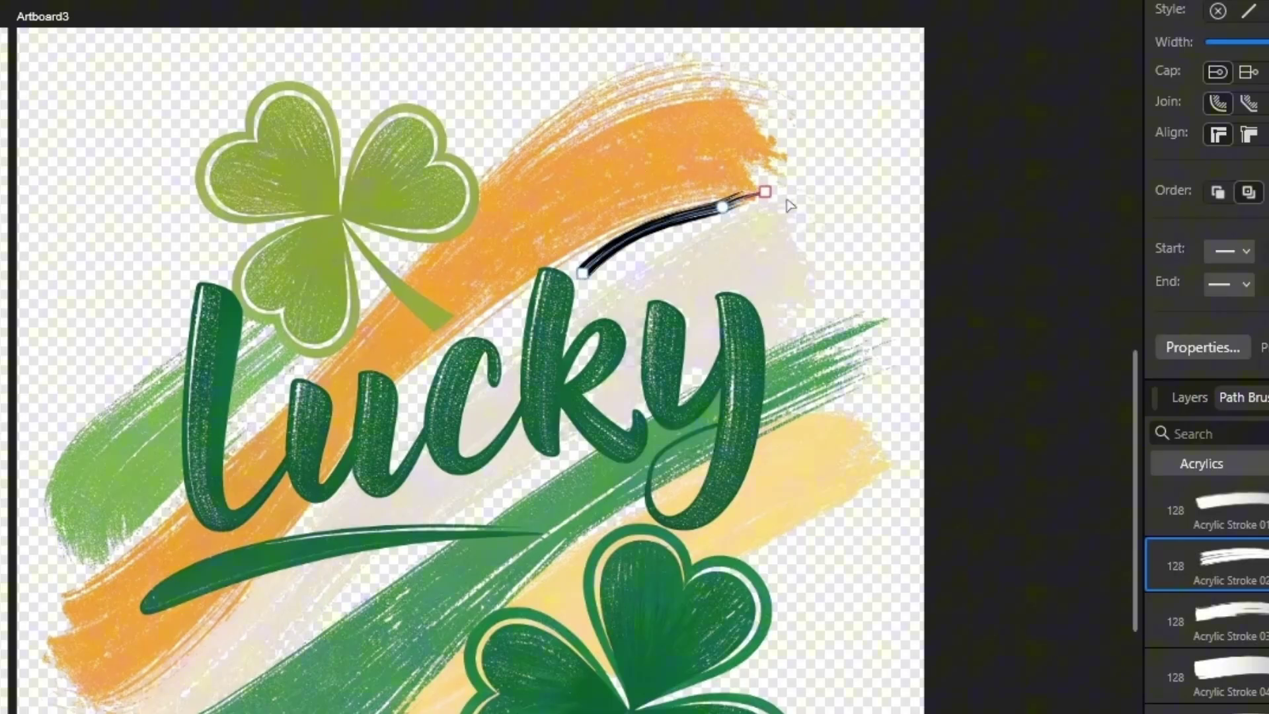
pyautogui.hotkey('ctrl', 'z')
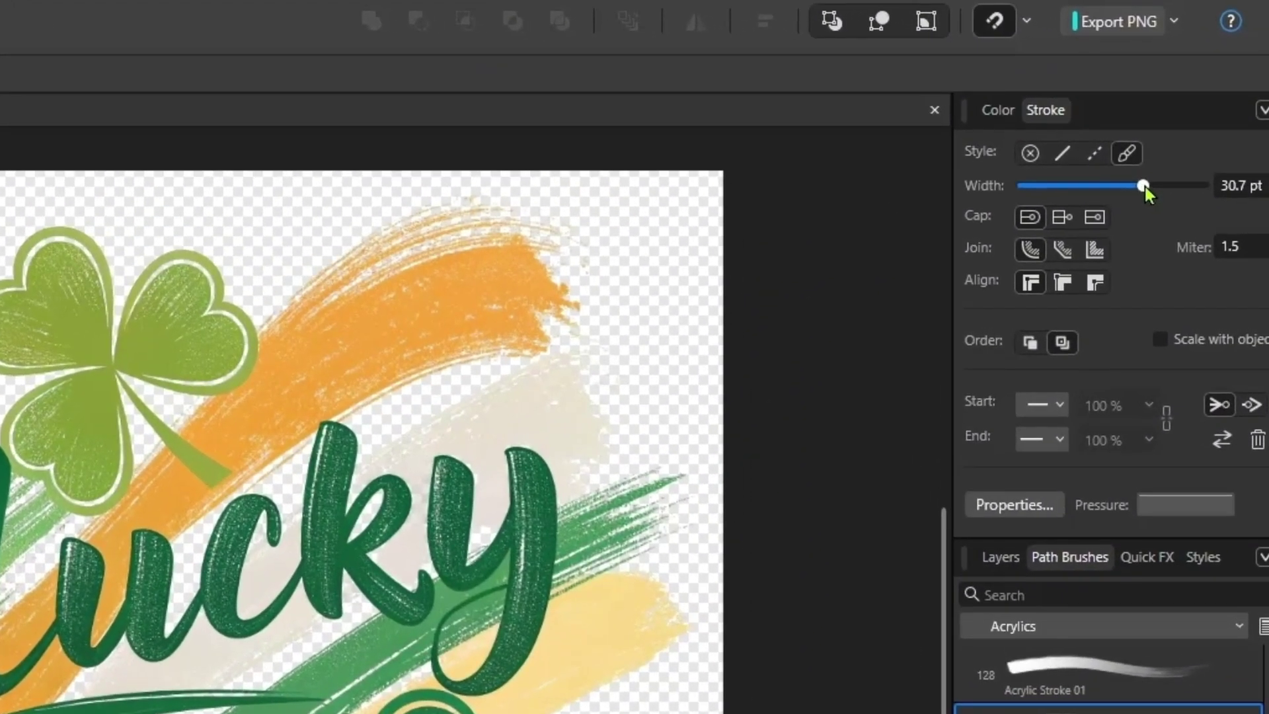
pyautogui.moveTo(1145, 186)
pyautogui.mouseDown()
pyautogui.moveTo(1176, 189)
pyautogui.moveTo(1112, 202)
pyautogui.moveTo(1124, 188)
pyautogui.mouseUp()
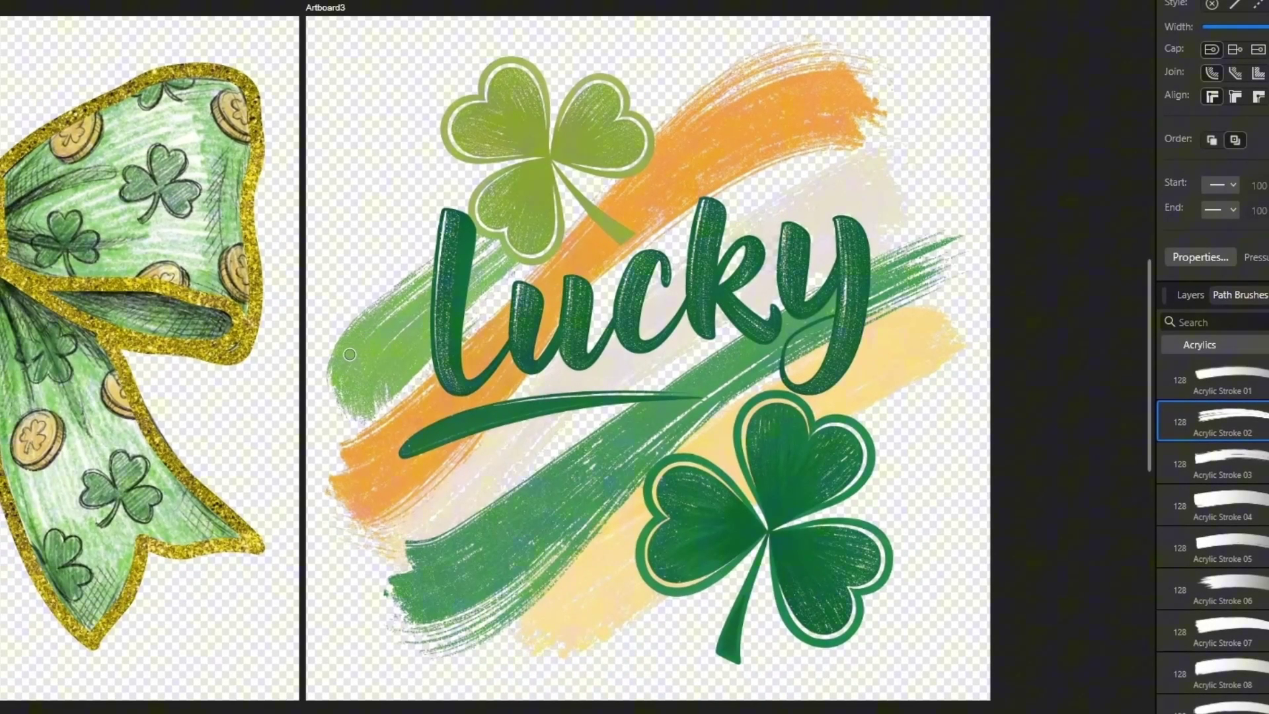
# Paint dark accent strokes along the light-green, orange, green and yellow bands.
pyautogui.moveTo(357, 348); pyautogui.dragTo(423, 293)
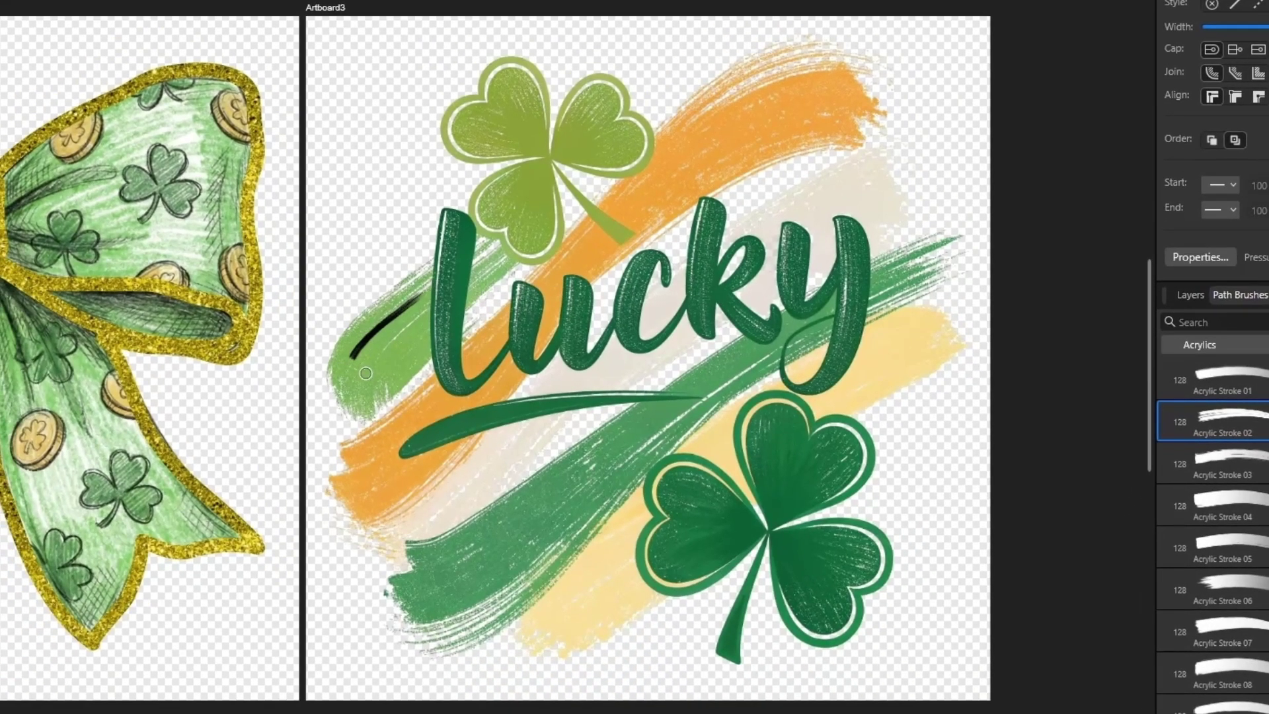
pyautogui.moveTo(372, 529); pyautogui.dragTo(472, 448)
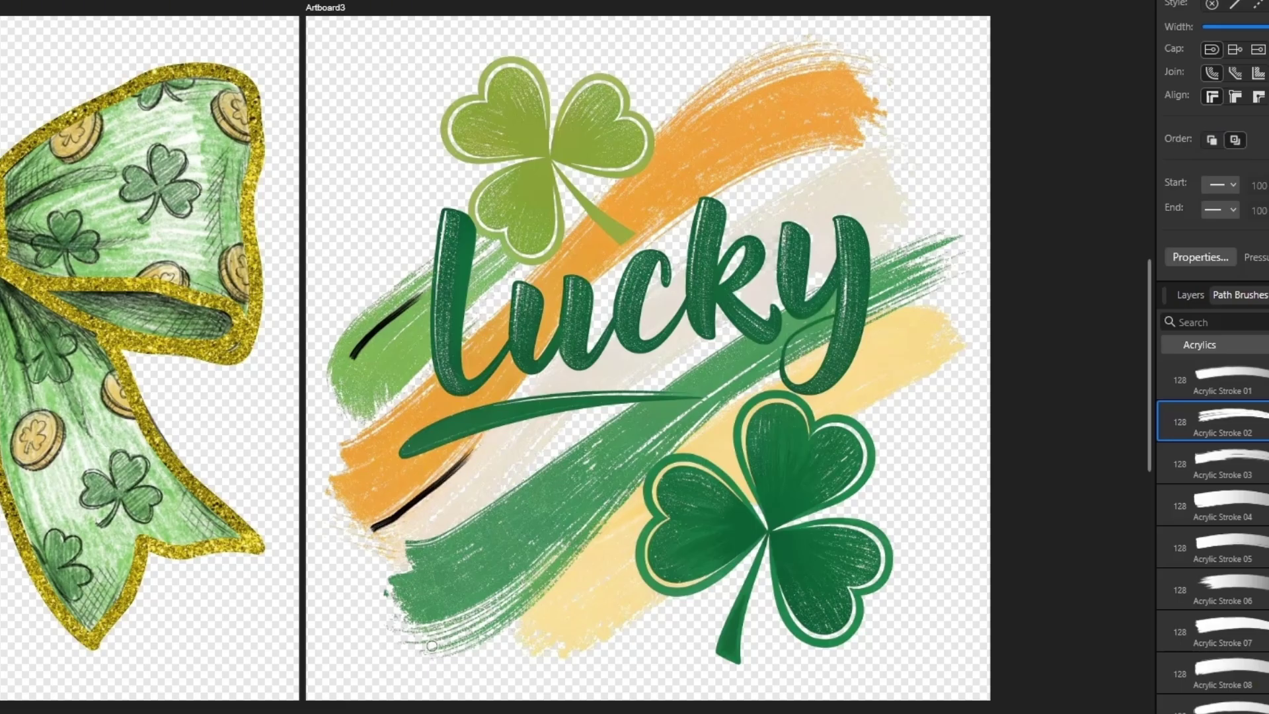
pyautogui.moveTo(421, 641)
pyautogui.mouseDown()
pyautogui.moveTo(508, 591)
pyautogui.moveTo(628, 462)
pyautogui.mouseUp()
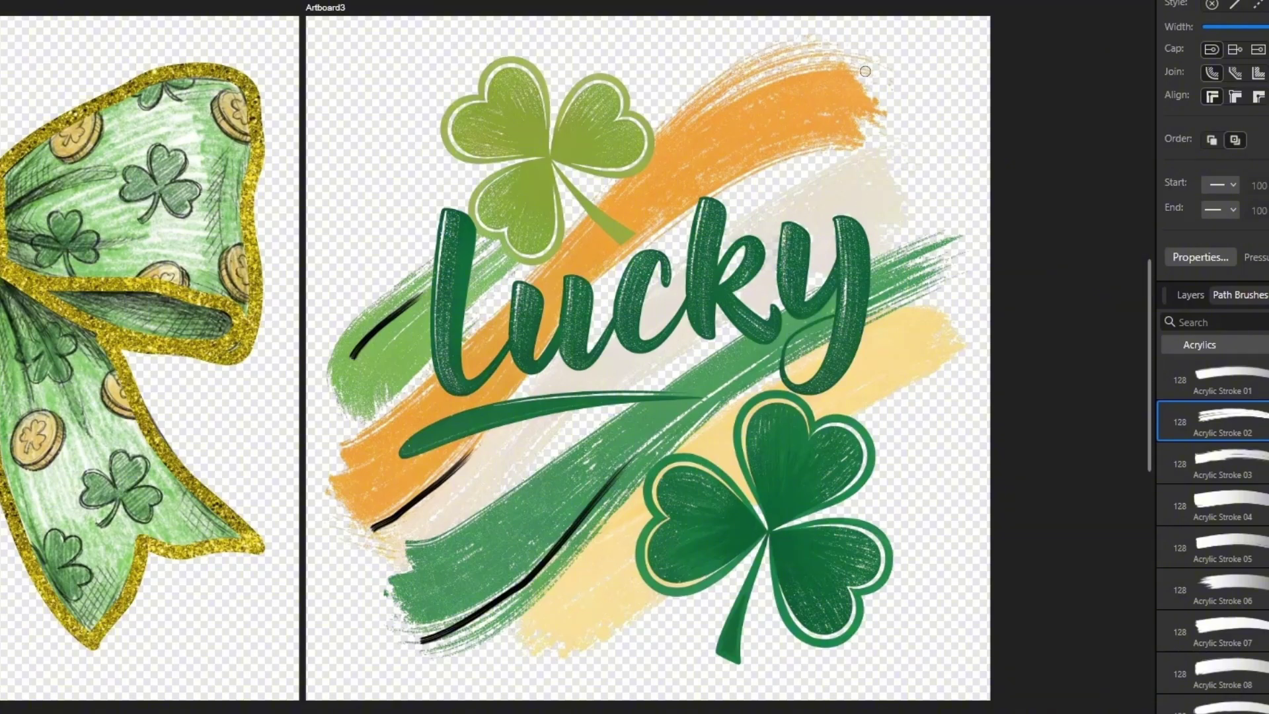
pyautogui.moveTo(865, 71)
pyautogui.mouseDown()
pyautogui.moveTo(753, 77)
pyautogui.moveTo(687, 125)
pyautogui.mouseUp()
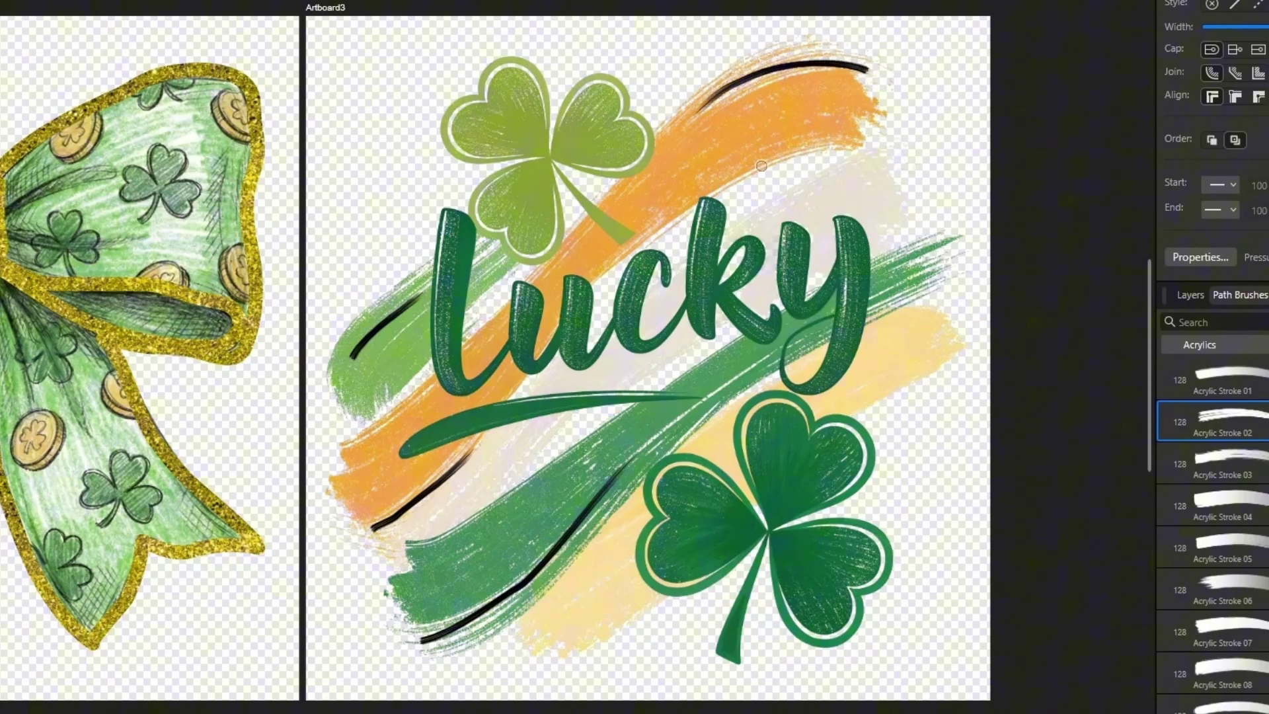
pyautogui.moveTo(617, 256)
pyautogui.mouseDown()
pyautogui.moveTo(757, 162)
pyautogui.moveTo(819, 144)
pyautogui.moveTo(879, 153)
pyautogui.mouseUp()
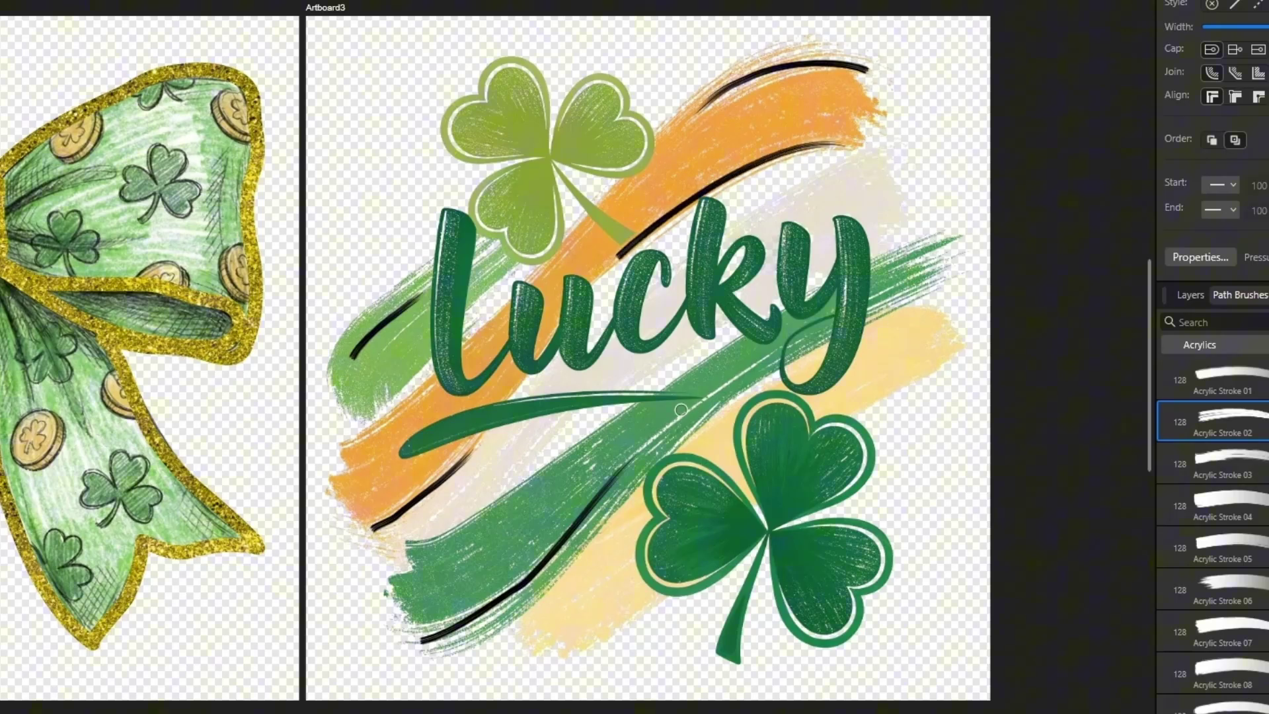
pyautogui.moveTo(466, 518)
pyautogui.mouseDown()
pyautogui.moveTo(573, 467)
pyautogui.moveTo(674, 380)
pyautogui.mouseUp()
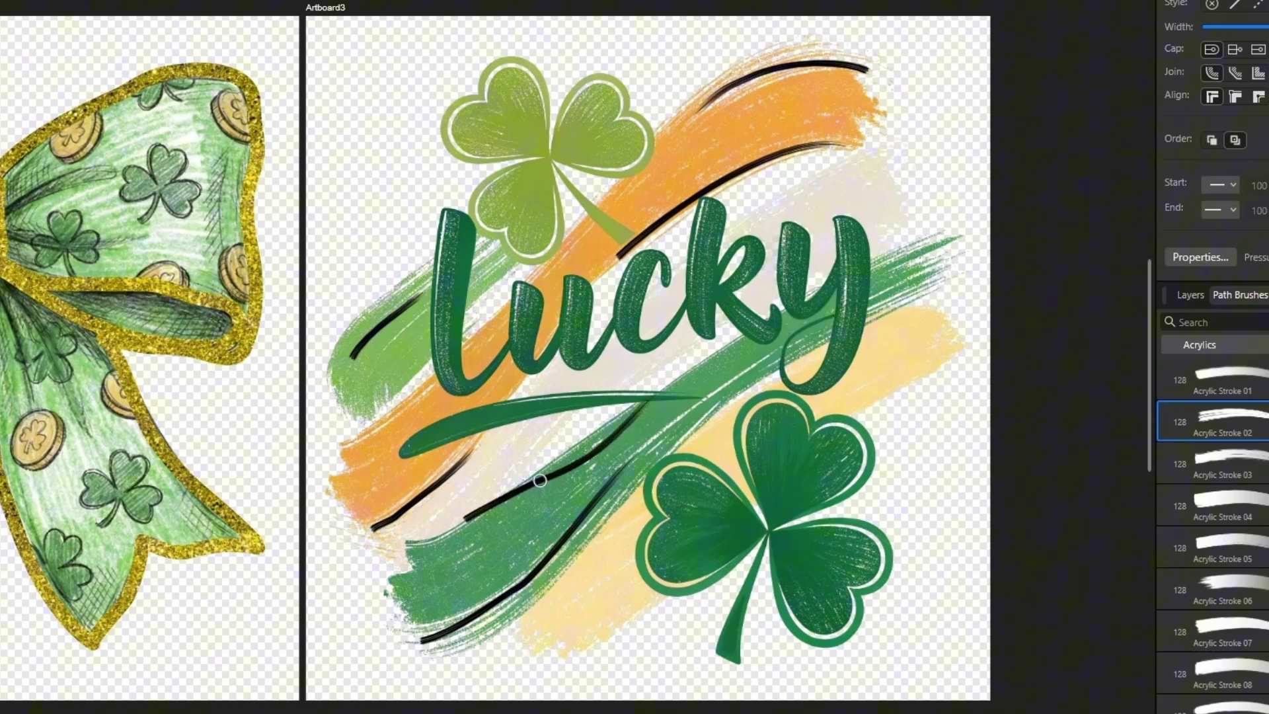
pyautogui.hotkey('ctrl', 'z')
pyautogui.hotkey('ctrl', 'z')
pyautogui.hotkey('ctrl', 'shift', 'z')
pyautogui.moveTo(466, 518); pyautogui.dragTo(733, 341)
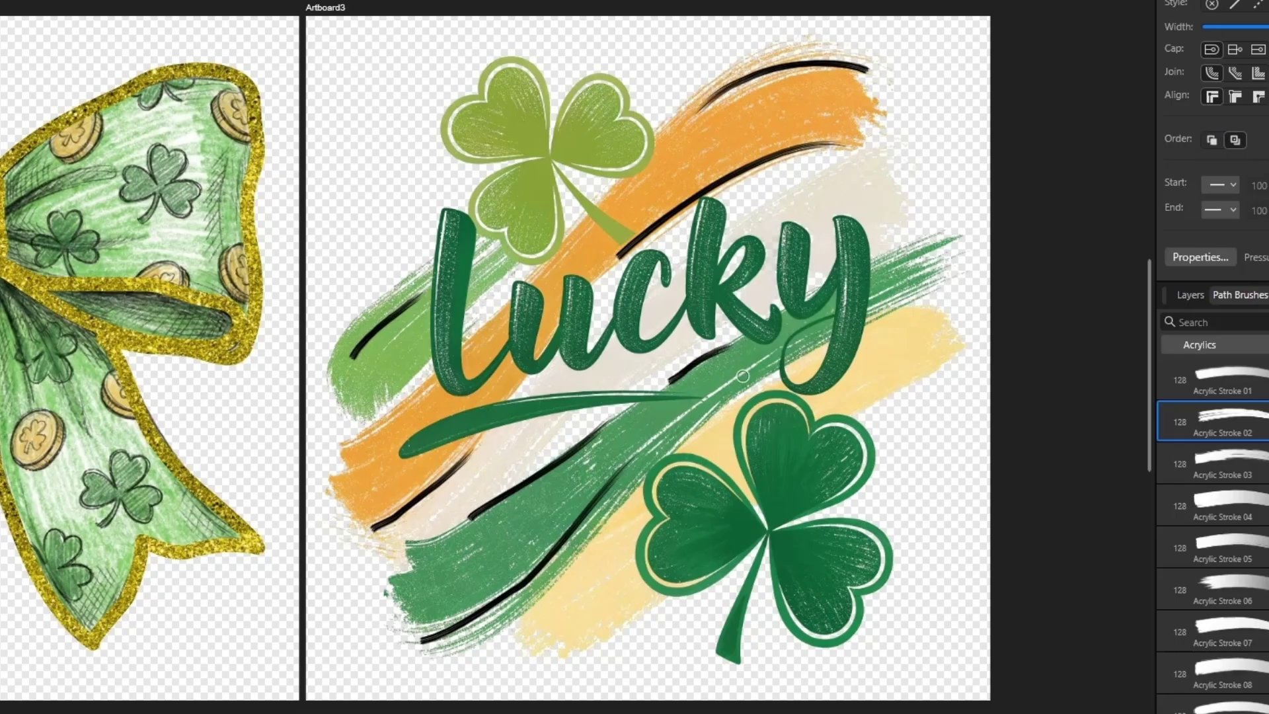
pyautogui.moveTo(699, 431); pyautogui.dragTo(736, 398)
pyautogui.moveTo(859, 414); pyautogui.dragTo(952, 354)
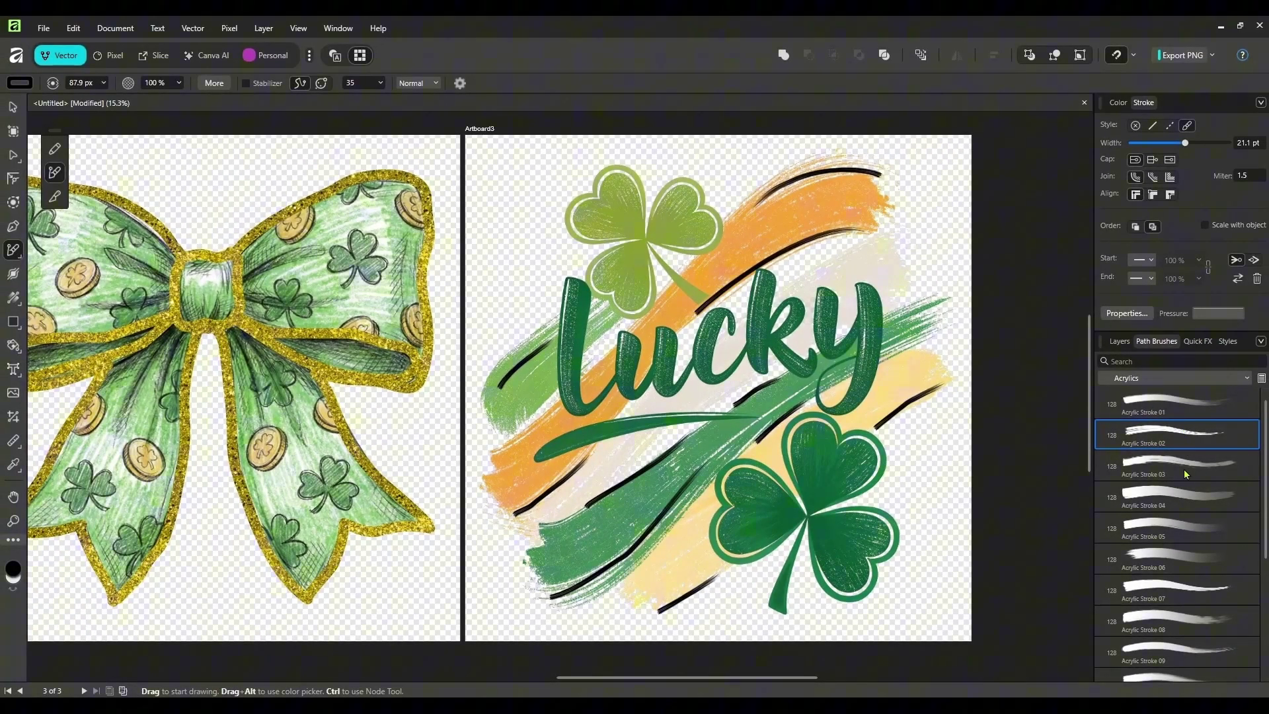
# Switch to Acrylic Stroke 14 at 5.1 pt and shade the top clover's left leaves.
pyautogui.scroll(-4, 1185, 482)
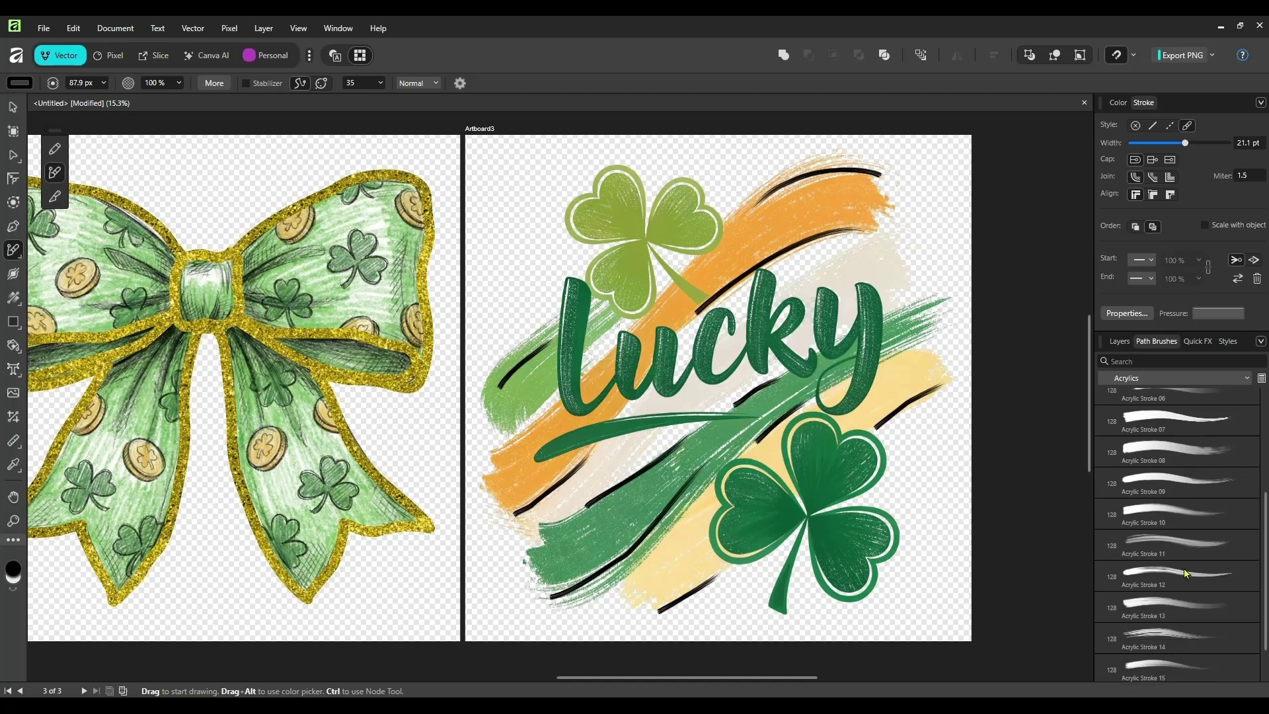
pyautogui.scroll(-1, 1185, 572)
pyautogui.click(1163, 603)
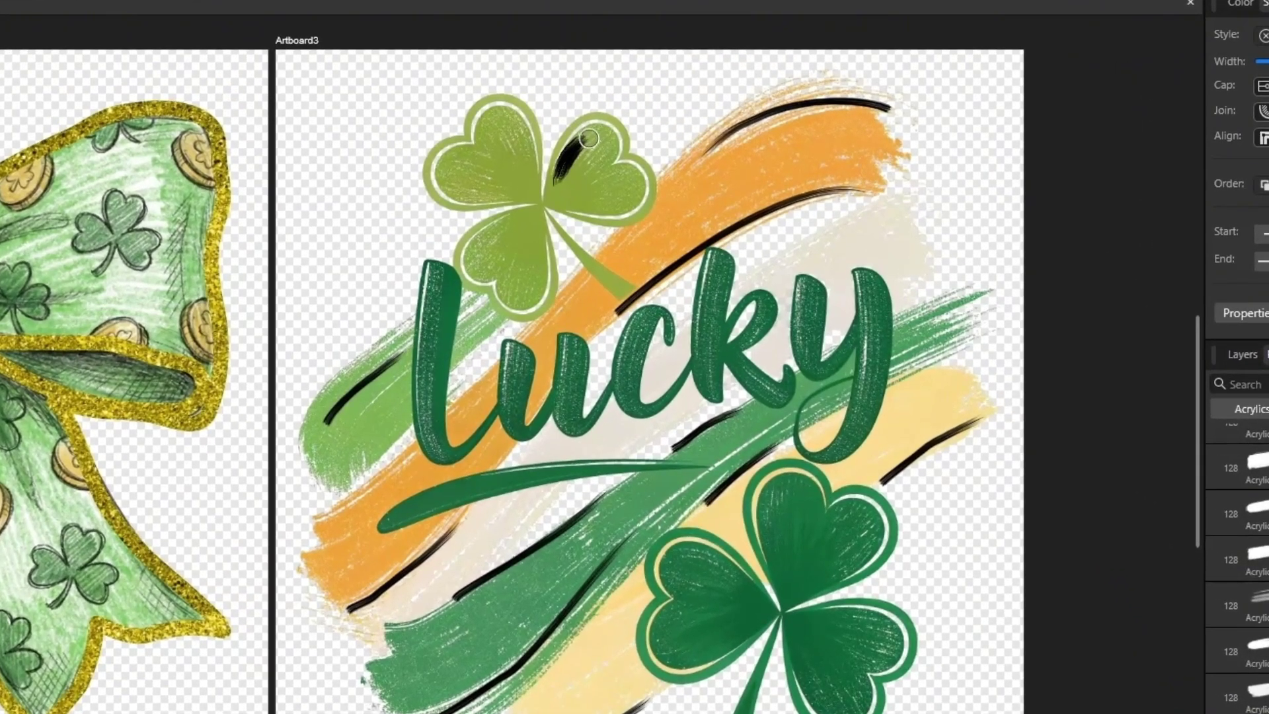
pyautogui.moveTo(654, 223); pyautogui.dragTo(692, 197)
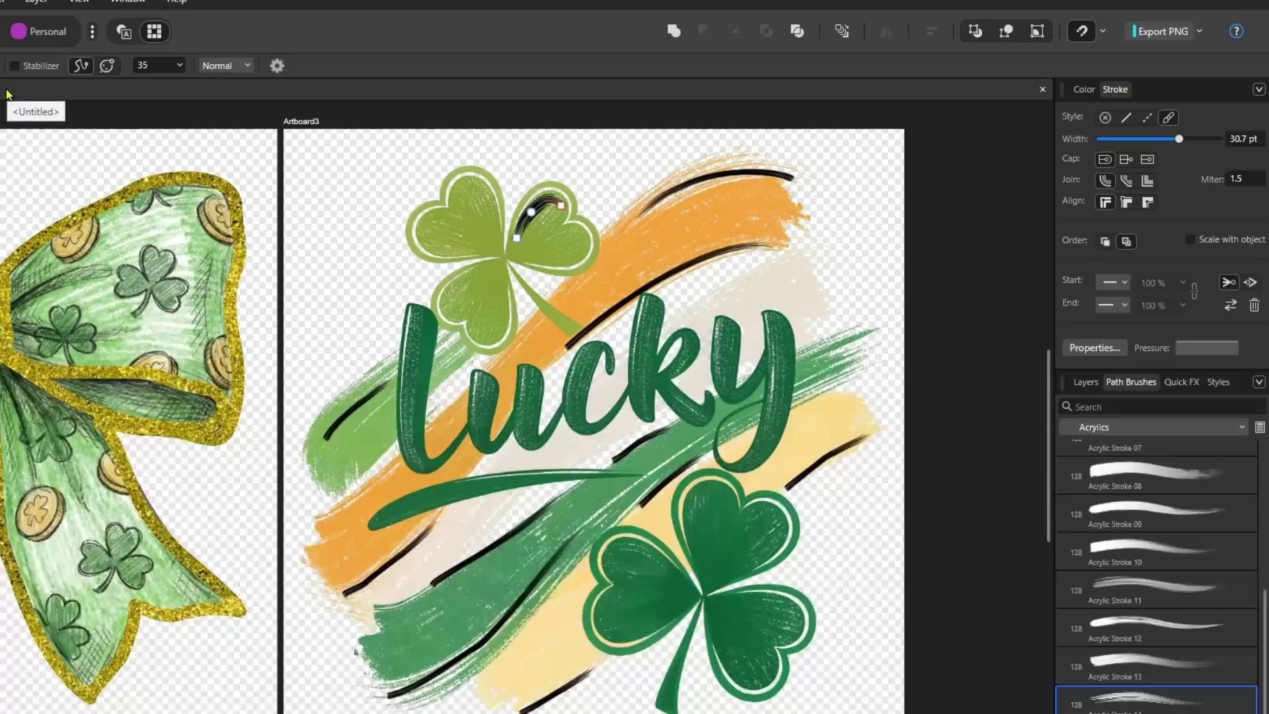
pyautogui.hotkey('ctrl', 'z')
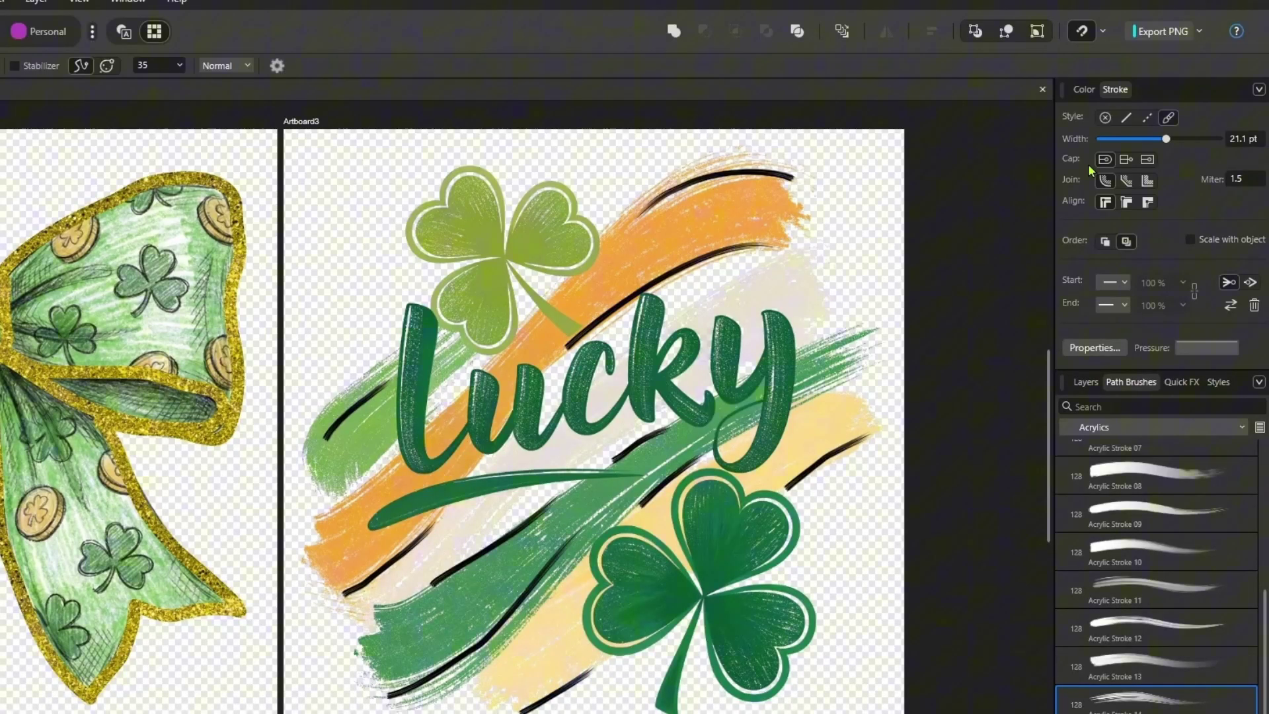
pyautogui.moveTo(1164, 138); pyautogui.dragTo(1138, 140)
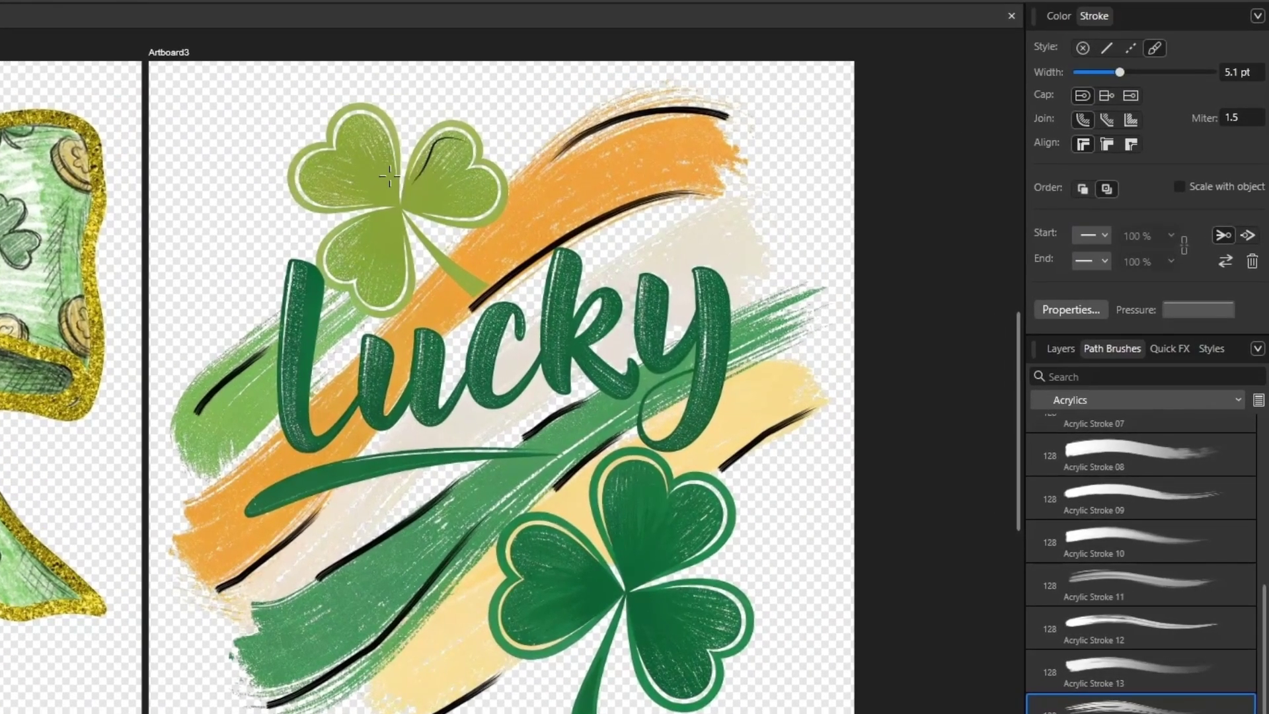
pyautogui.moveTo(389, 176)
pyautogui.mouseDown()
pyautogui.moveTo(374, 135)
pyautogui.moveTo(350, 126)
pyautogui.mouseUp()
pyautogui.moveTo(336, 249); pyautogui.dragTo(370, 221)
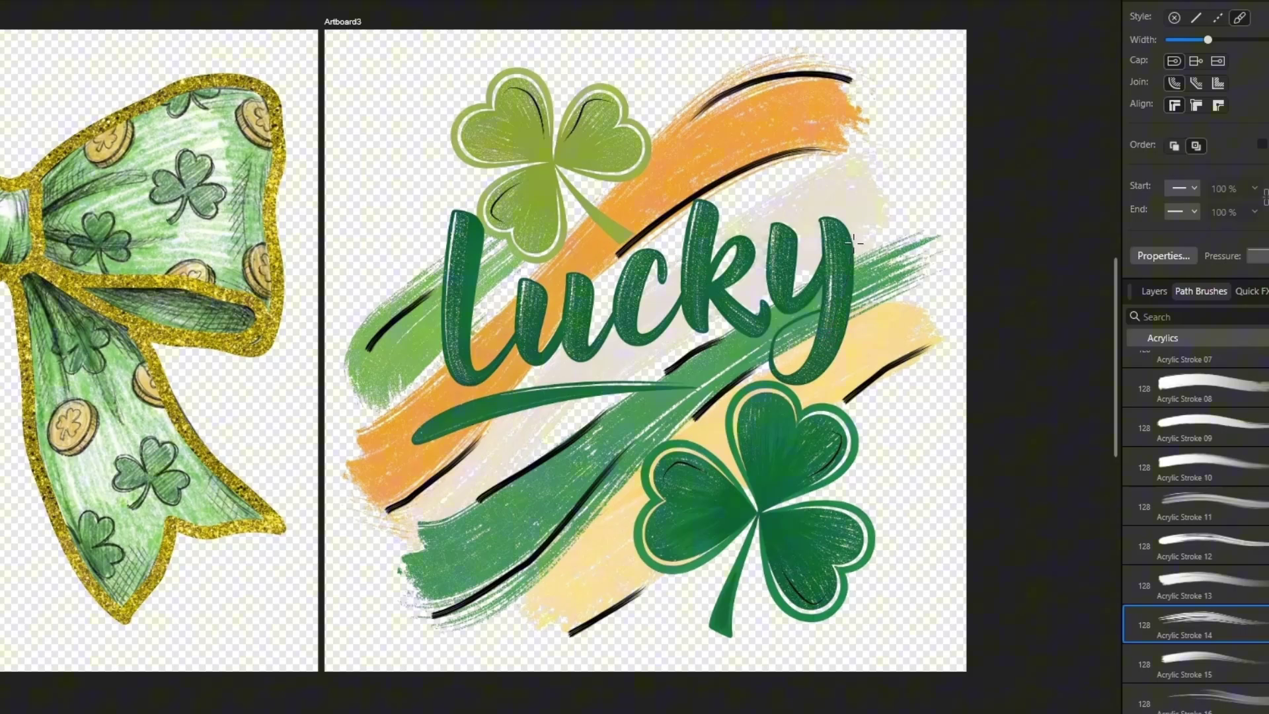
# Widen the brush slightly and shade the Lucky letters, band edges and shamrock stem.
pyautogui.moveTo(1204, 41); pyautogui.dragTo(1215, 44)
pyautogui.moveTo(853, 240)
pyautogui.mouseDown()
pyautogui.moveTo(783, 322)
pyautogui.moveTo(788, 293)
pyautogui.moveTo(713, 246)
pyautogui.moveTo(593, 298)
pyautogui.mouseUp()
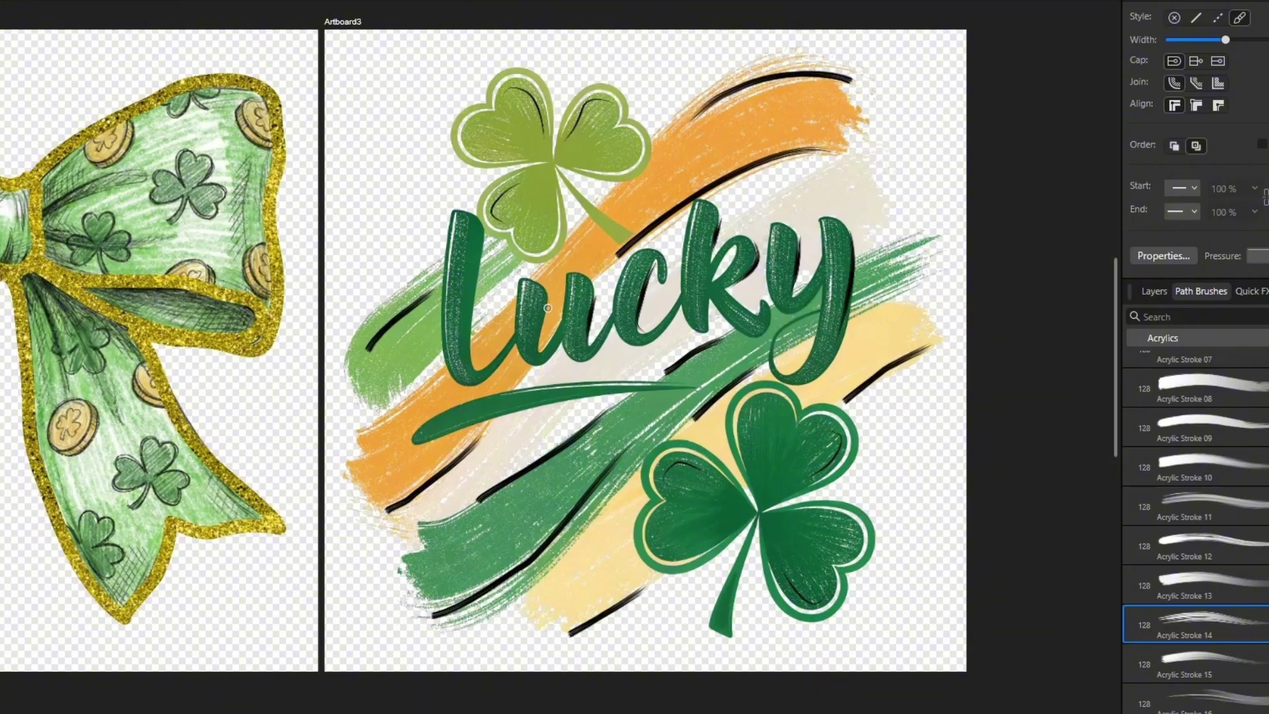
pyautogui.moveTo(547, 313); pyautogui.dragTo(540, 341)
pyautogui.moveTo(480, 246); pyautogui.dragTo(476, 357)
pyautogui.moveTo(534, 416); pyautogui.dragTo(512, 441)
pyautogui.moveTo(845, 188); pyautogui.dragTo(751, 221)
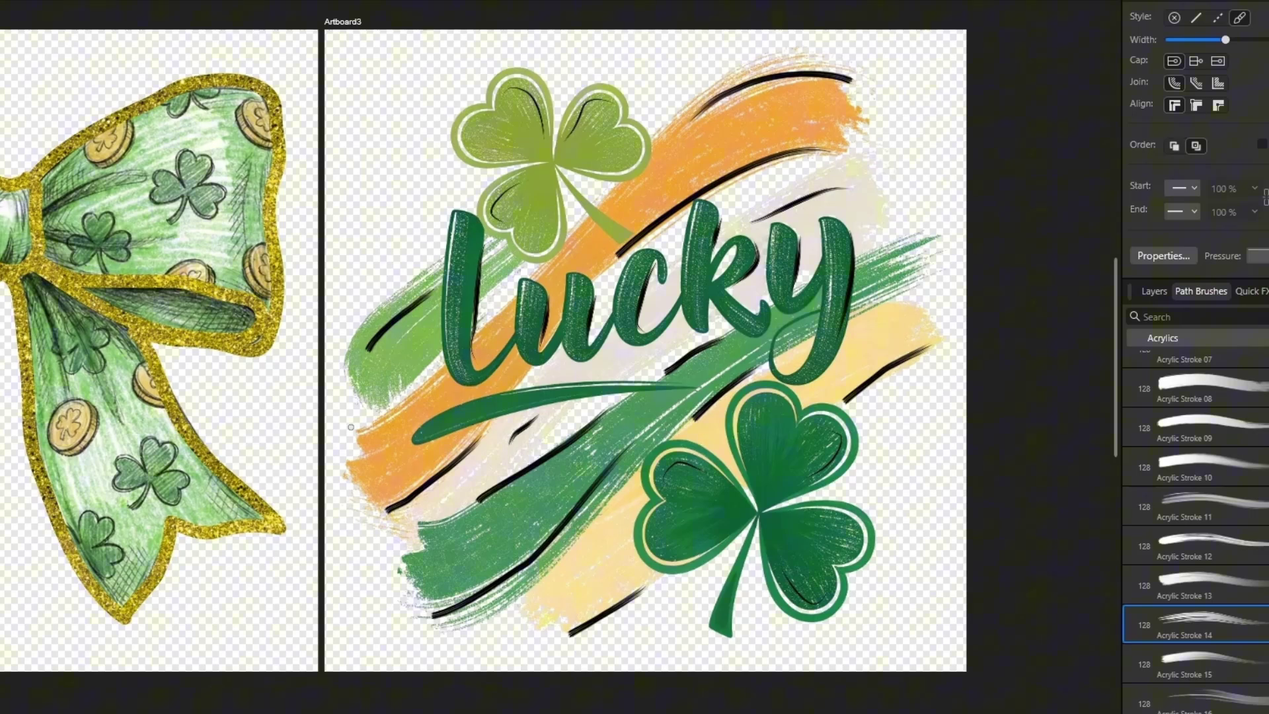
pyautogui.moveTo(364, 427); pyautogui.dragTo(410, 385)
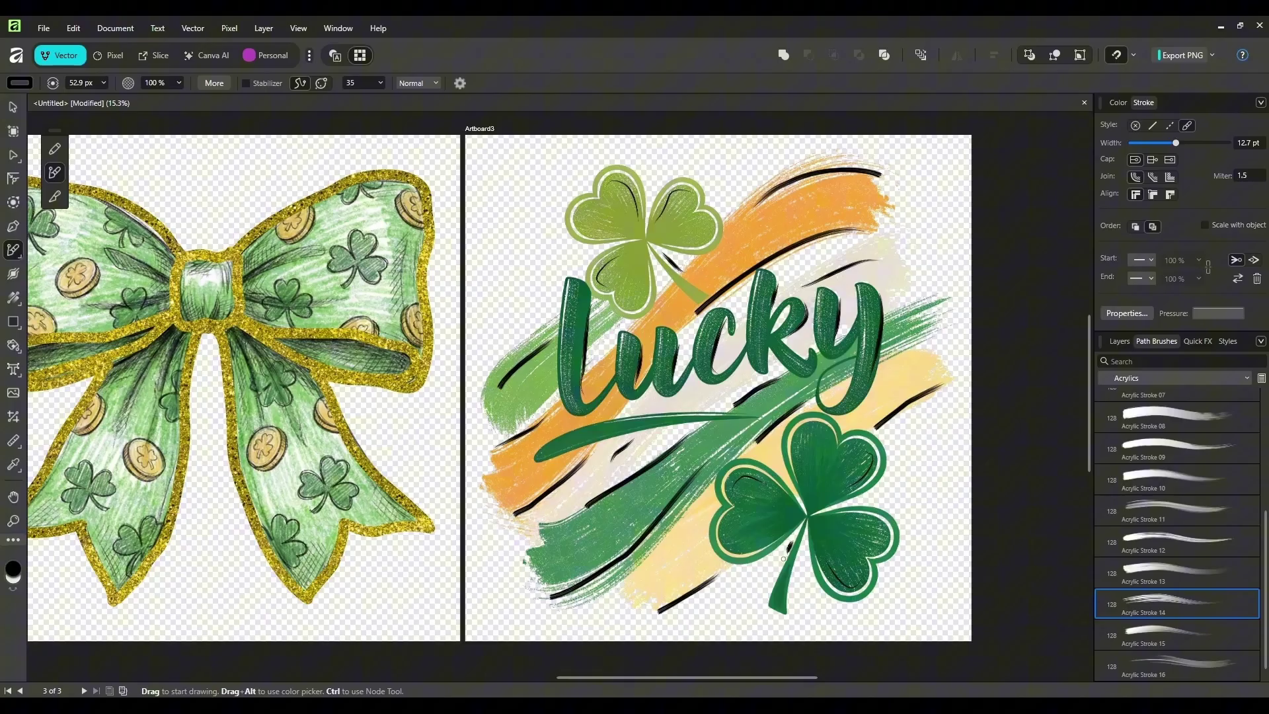
pyautogui.moveTo(783, 559); pyautogui.dragTo(777, 585)
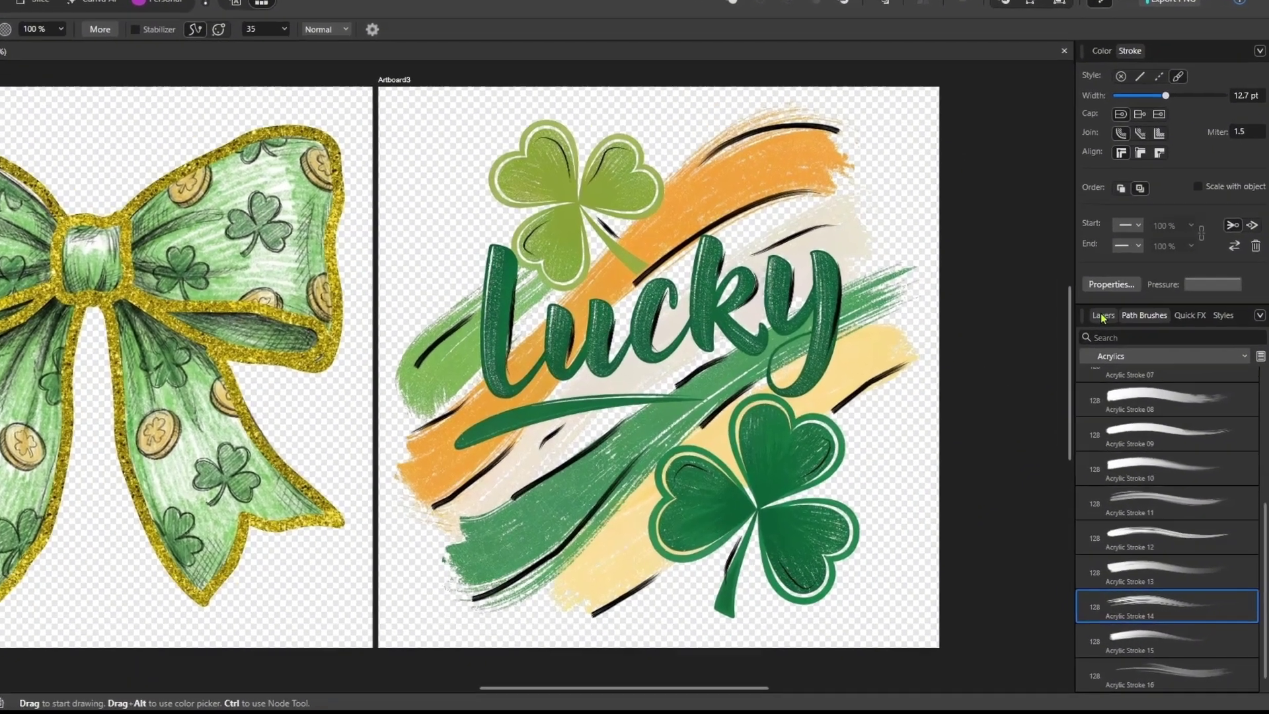
# Move the coloured Lucky artwork off Artboard3, leaving only the dark strokes.
pyautogui.click(1119, 341)
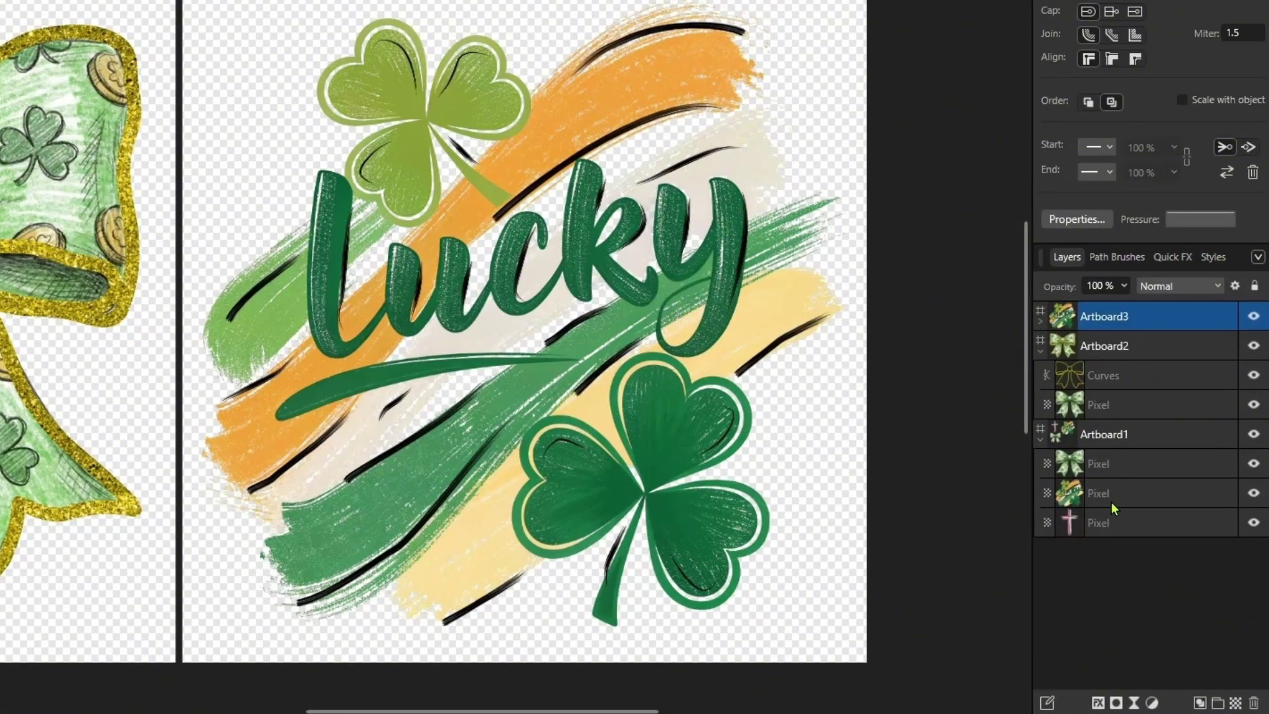
pyautogui.click(1253, 495)
pyautogui.click(1254, 318)
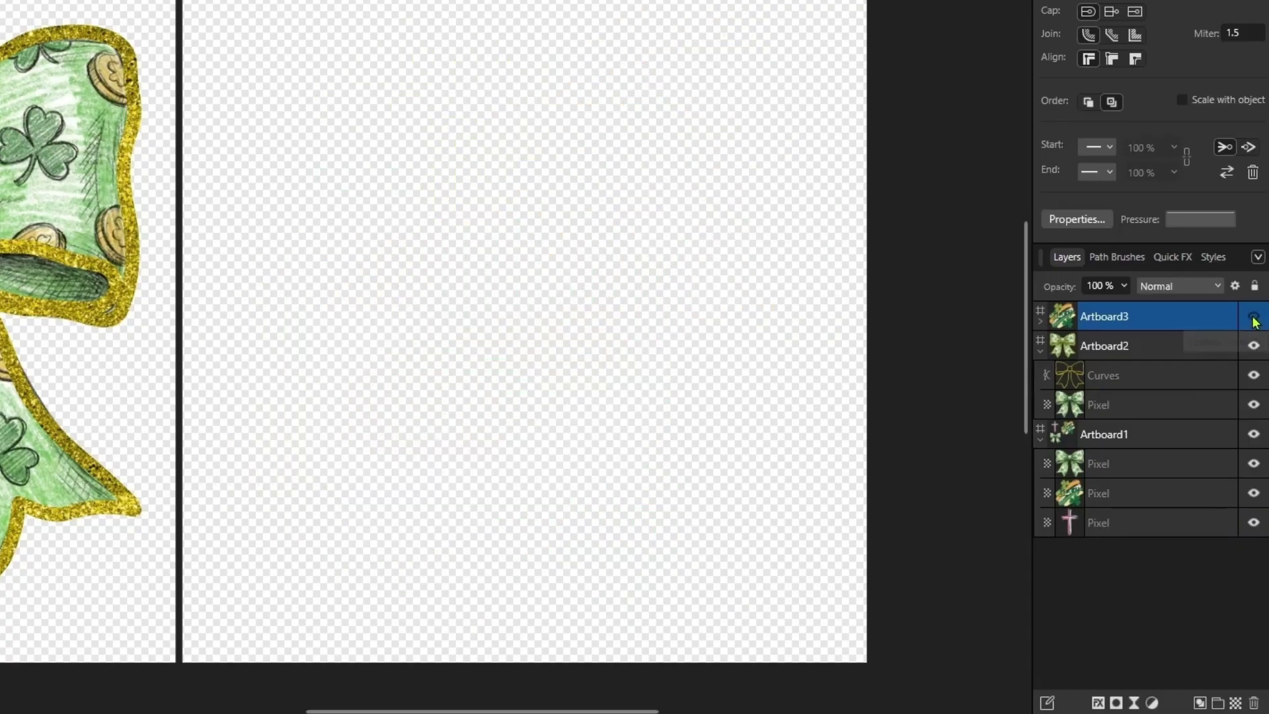
pyautogui.click(1254, 318)
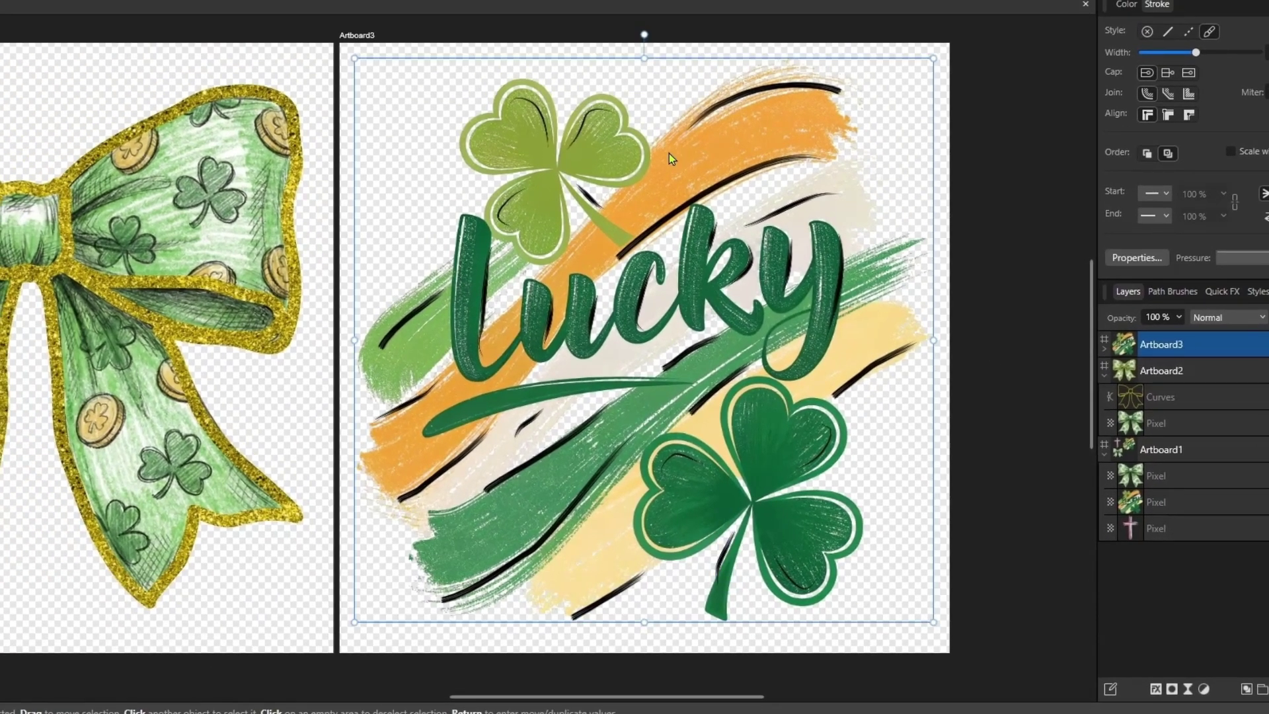
pyautogui.moveTo(661, 156); pyautogui.dragTo(138, 313)
# Marquee-select all 29 dark brush strokes on Artboard3 and group them.
pyautogui.click(461, 119)
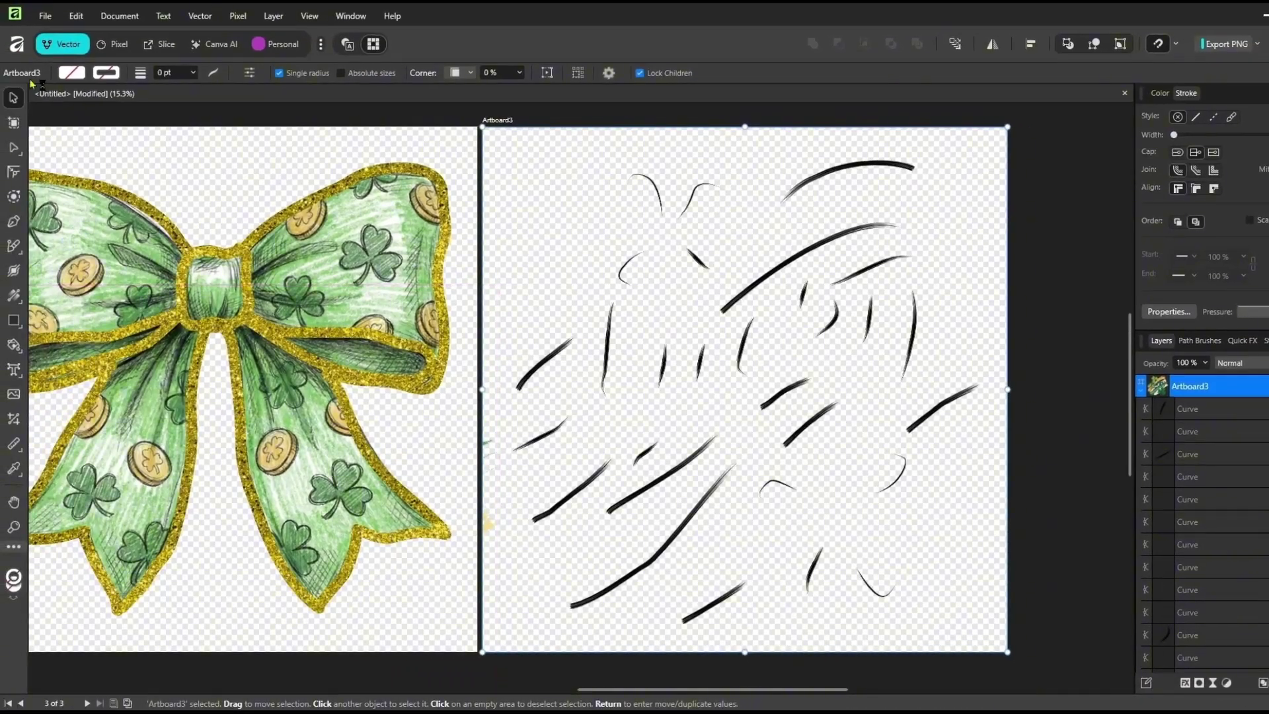
pyautogui.moveTo(501, 106)
pyautogui.mouseDown()
pyautogui.moveTo(798, 374)
pyautogui.moveTo(900, 513)
pyautogui.moveTo(1002, 617)
pyautogui.moveTo(1000, 639)
pyautogui.mouseUp()
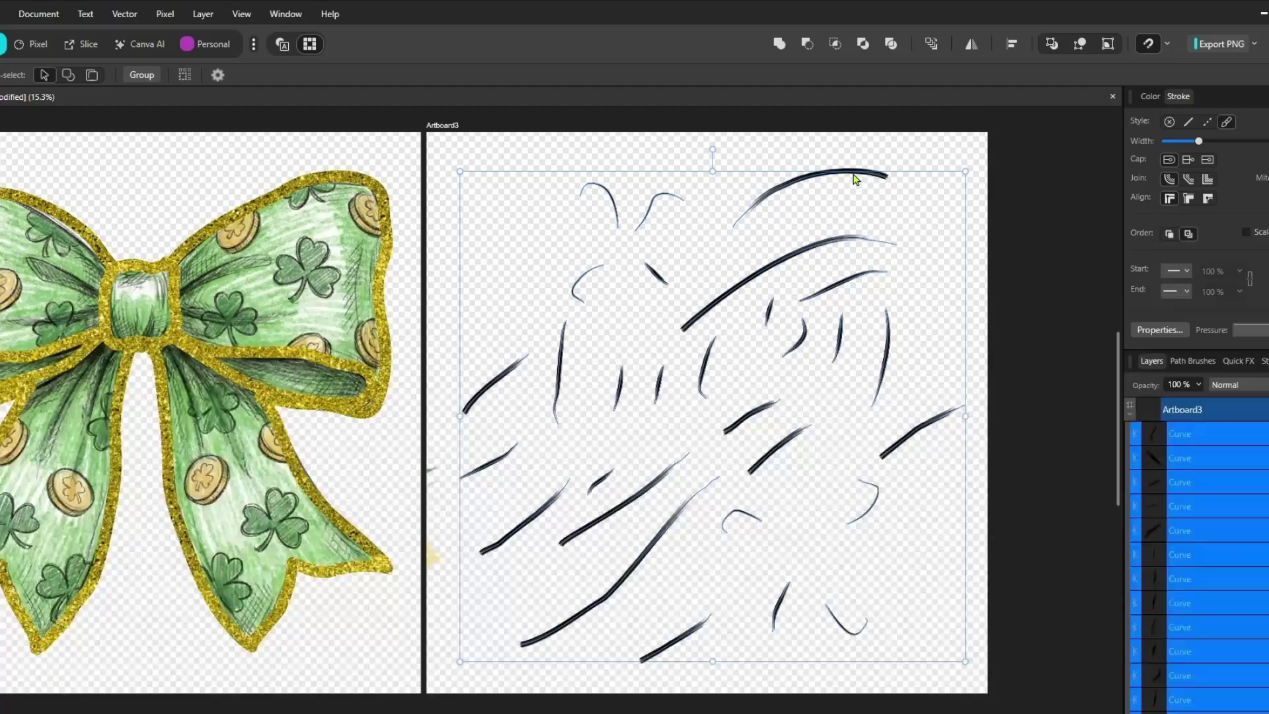
pyautogui.rightClick(885, 151)
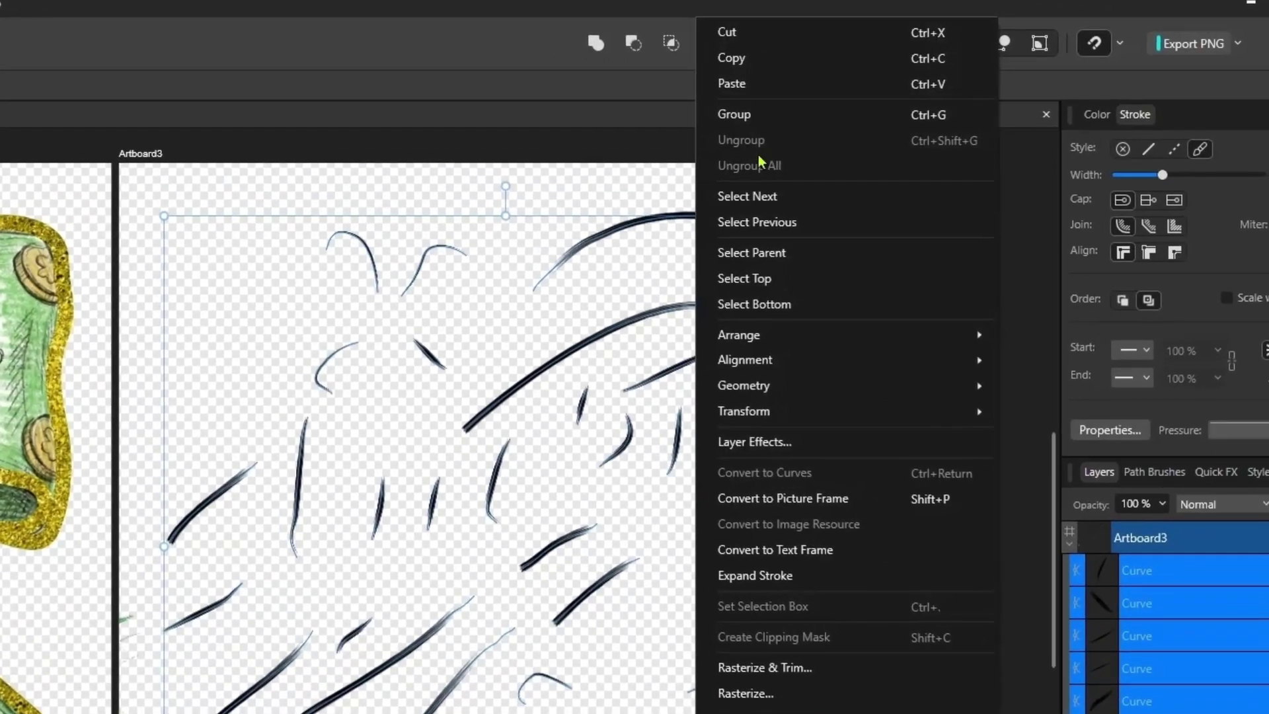
pyautogui.click(760, 116)
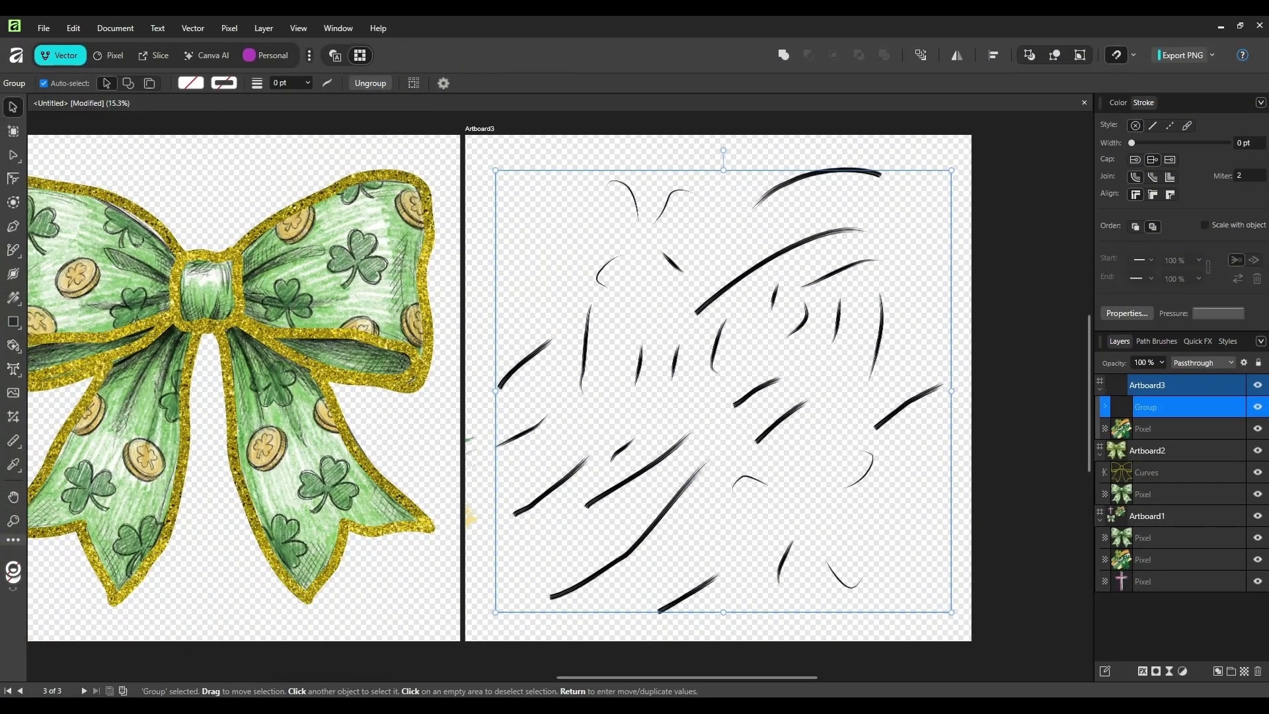
# Place the Gold Glitter image and scale it to cover Artboard3.
pyautogui.click(628, 270)
pyautogui.moveTo(688, 259); pyautogui.dragTo(724, 314)
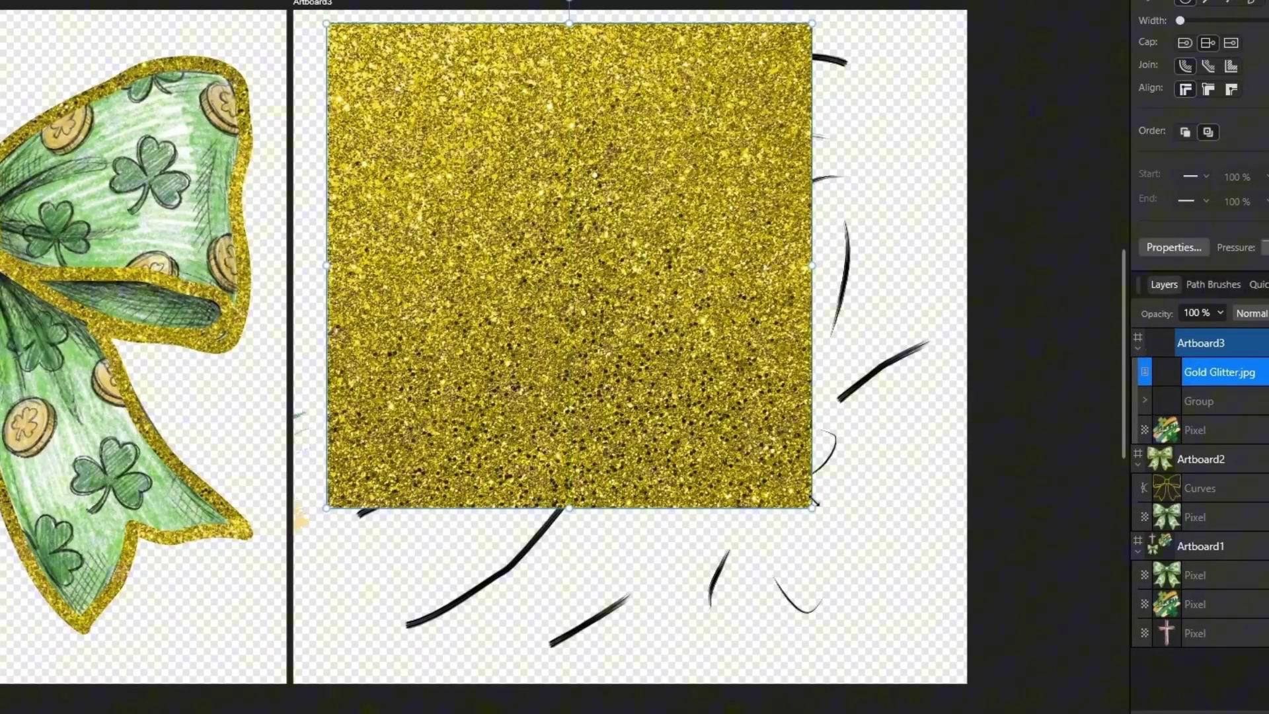
pyautogui.moveTo(814, 506); pyautogui.dragTo(939, 685)
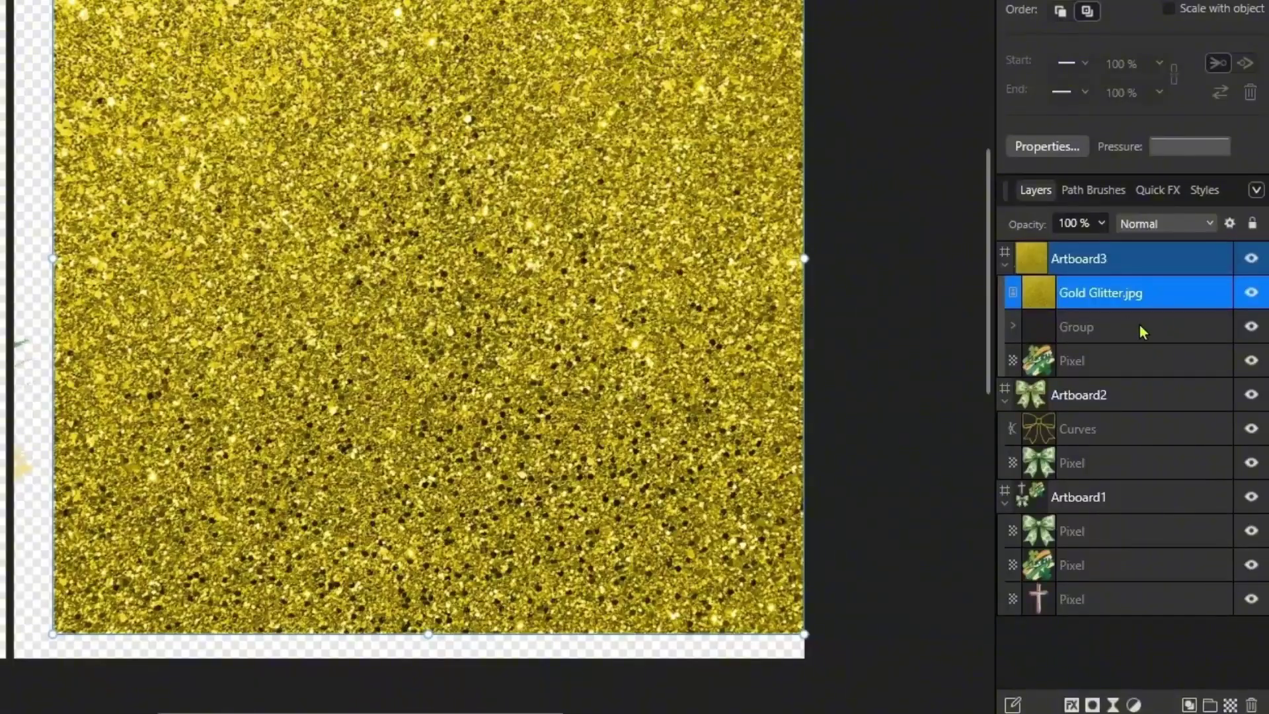
# Clip the glitter into the stroke group and enlarge the Lucky artwork back over Artboard3.
pyautogui.click(1123, 328)
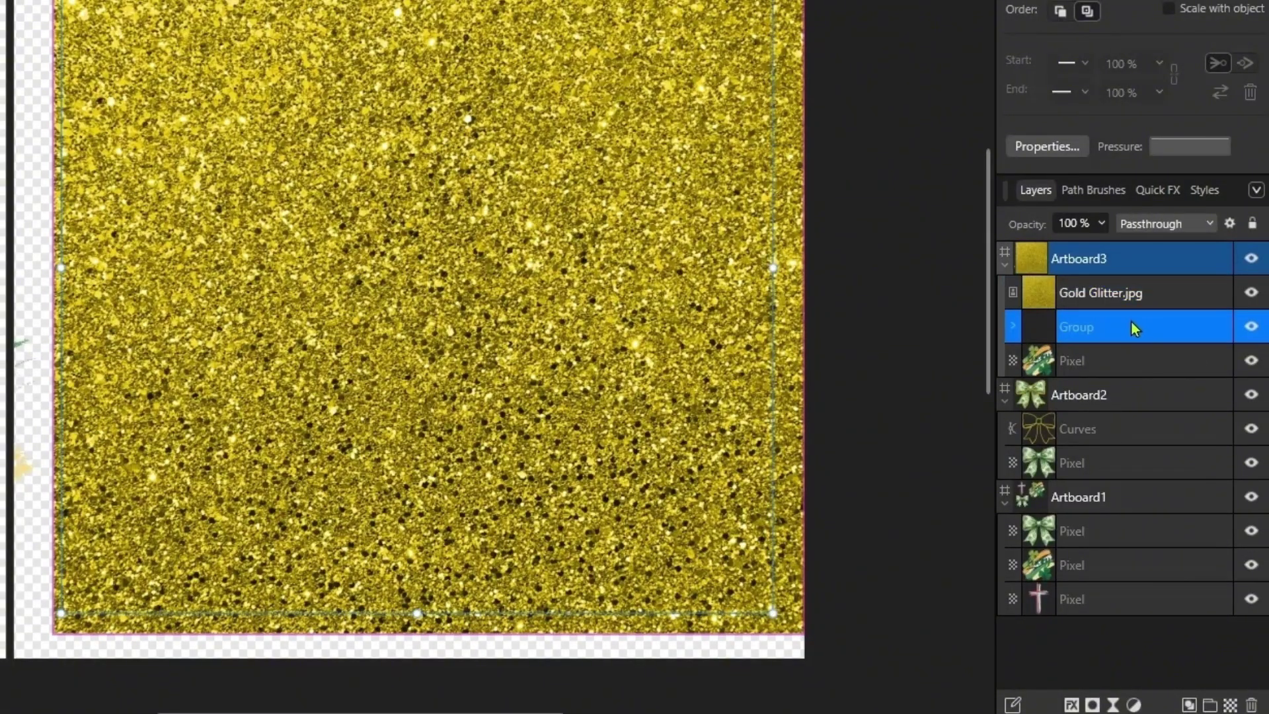
pyautogui.moveTo(1121, 331); pyautogui.dragTo(1121, 279)
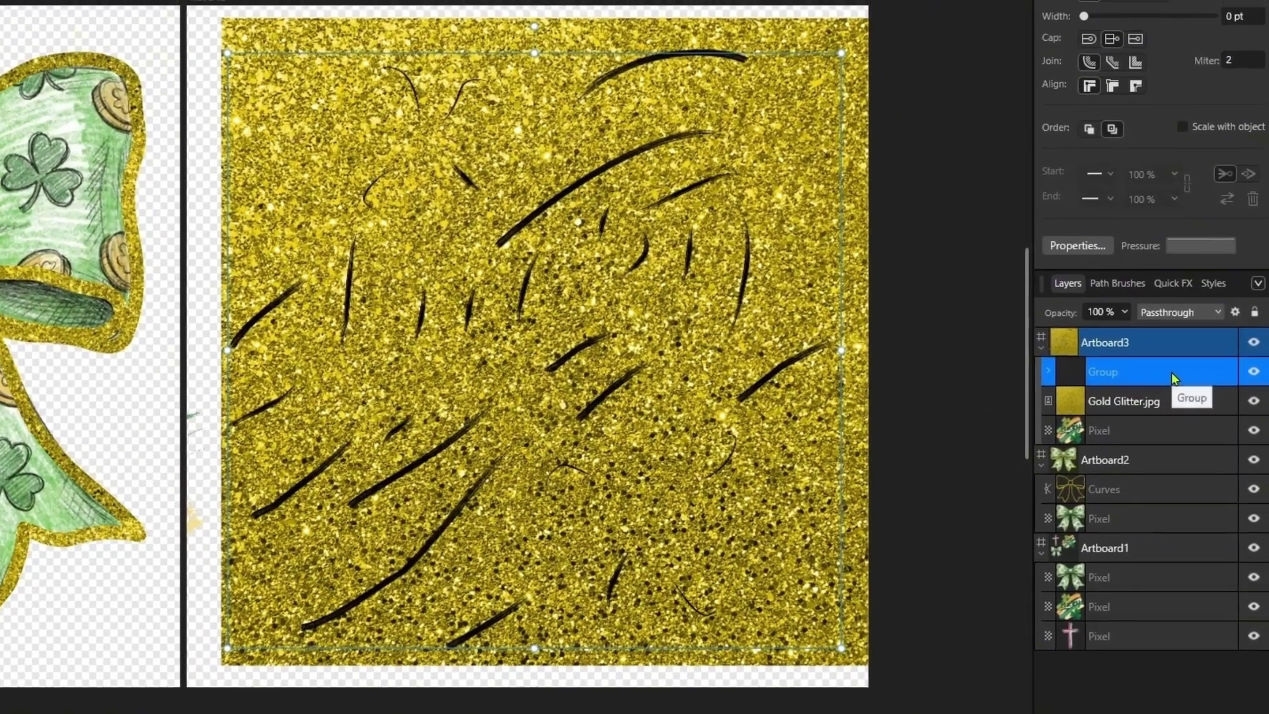
pyautogui.rightClick(1166, 364)
pyautogui.click(1059, 288)
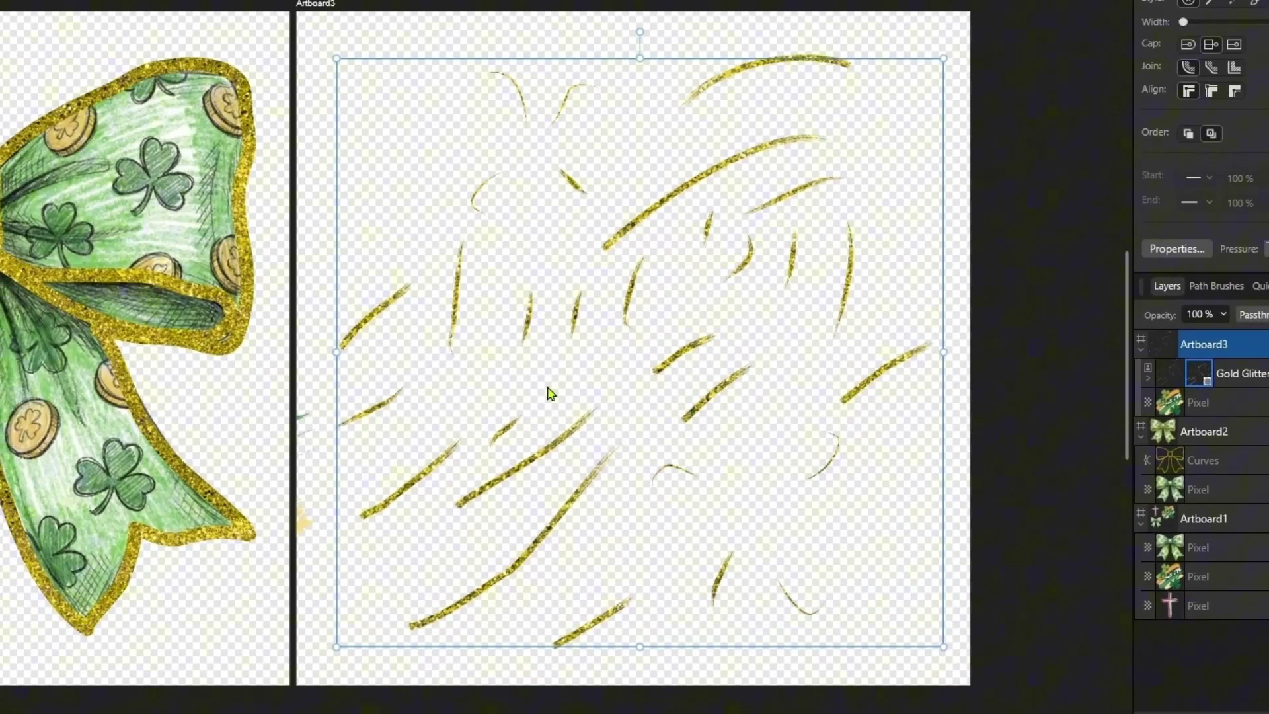
pyautogui.click(144, 633)
pyautogui.moveTo(306, 529)
pyautogui.mouseDown()
pyautogui.moveTo(651, 423)
pyautogui.moveTo(857, 314)
pyautogui.moveTo(951, 291)
pyautogui.moveTo(942, 334)
pyautogui.mouseUp()
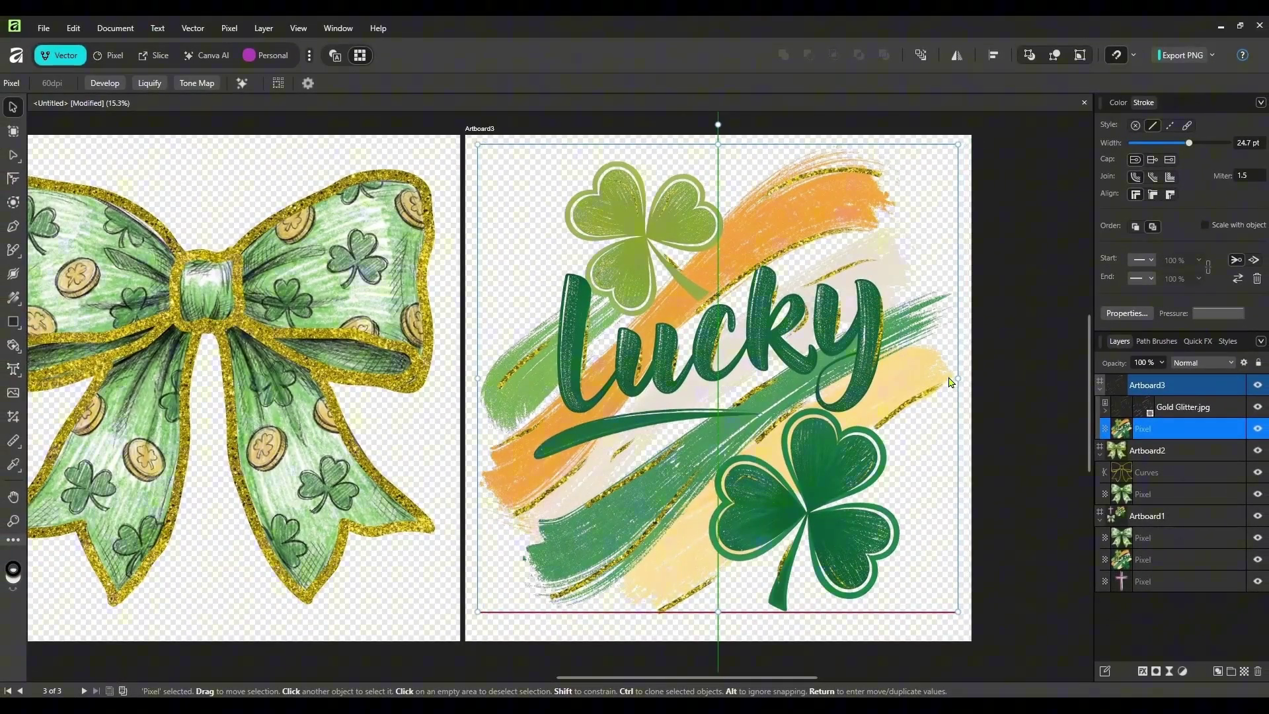
# Deselect the Lucky artwork and scroll left until the shamrock bow artboard is centred.
pyautogui.hotkey('ctrl', 'd')
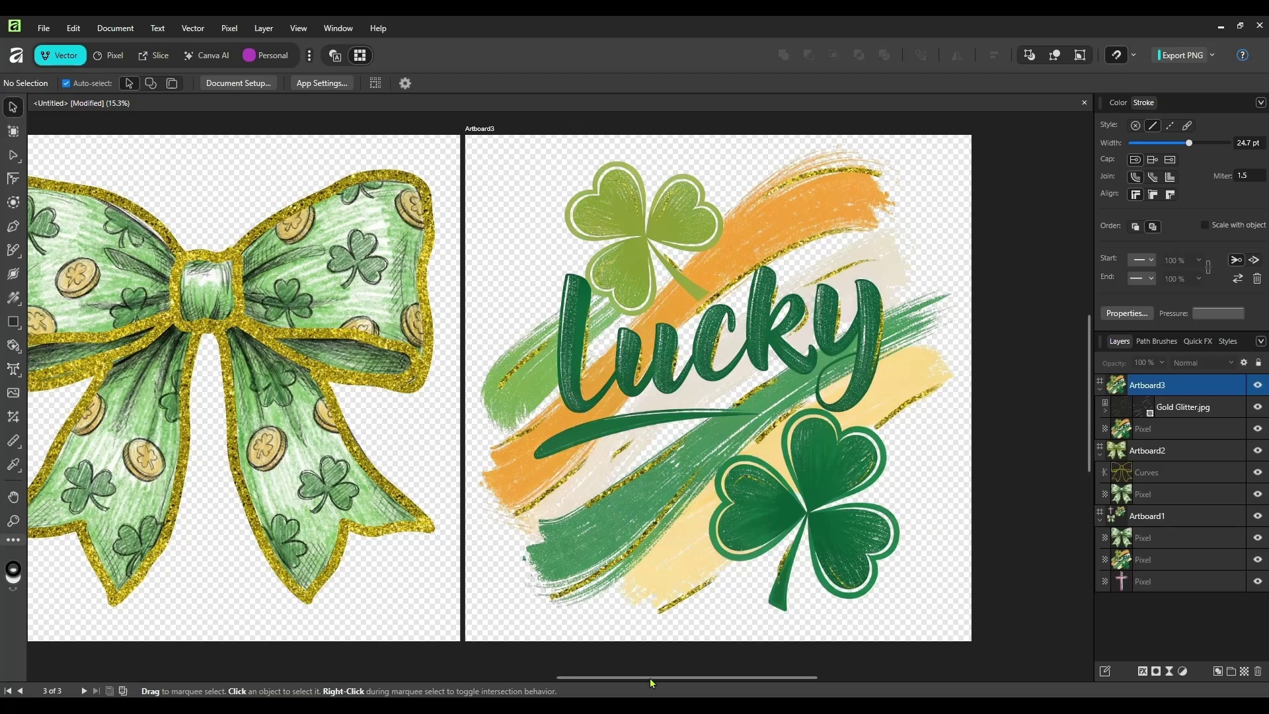
pyautogui.moveTo(649, 675); pyautogui.dragTo(526, 667)
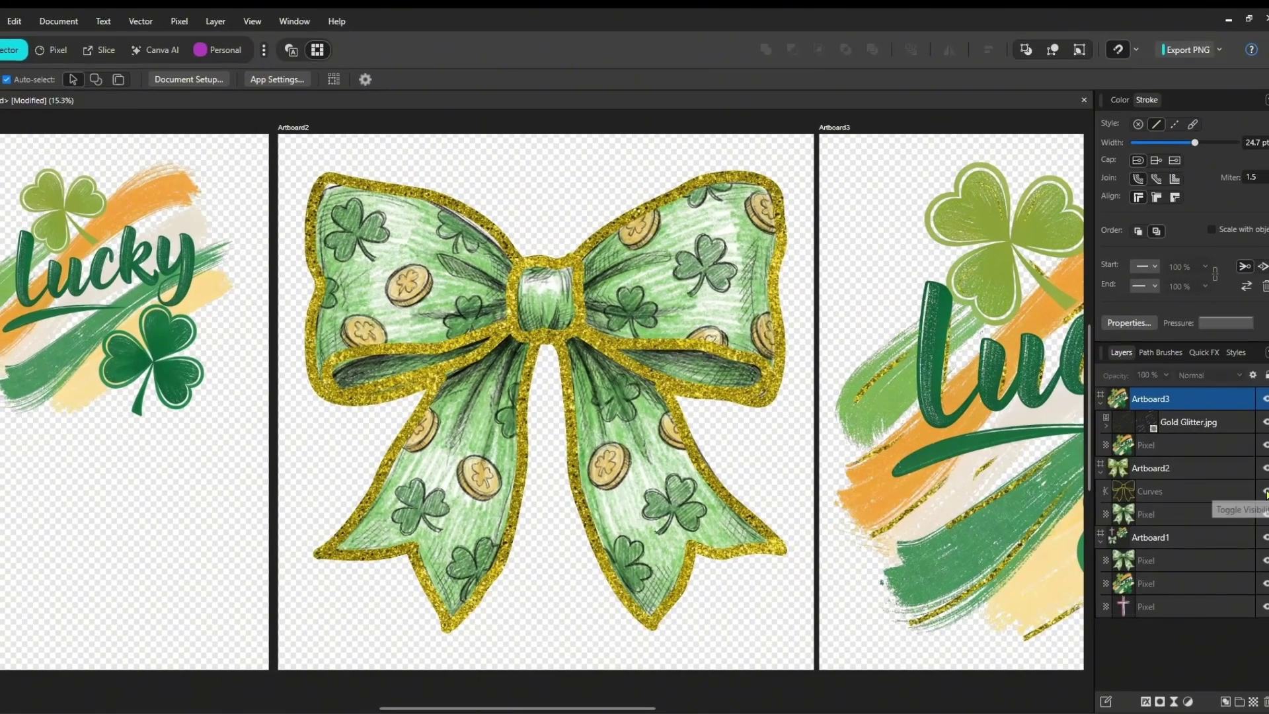
# Hide the bow's gold glitter outline and set the Path Brush to 34.9 pt.
pyautogui.click(1264, 492)
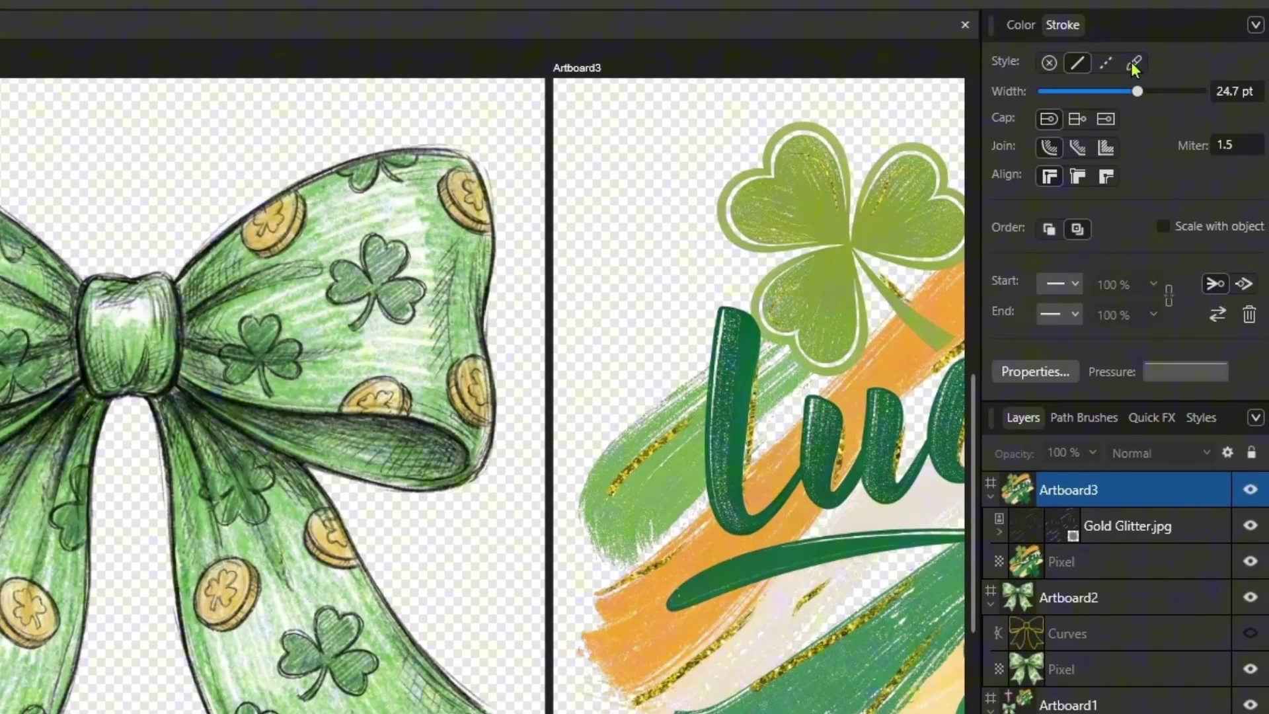
pyautogui.click(1133, 63)
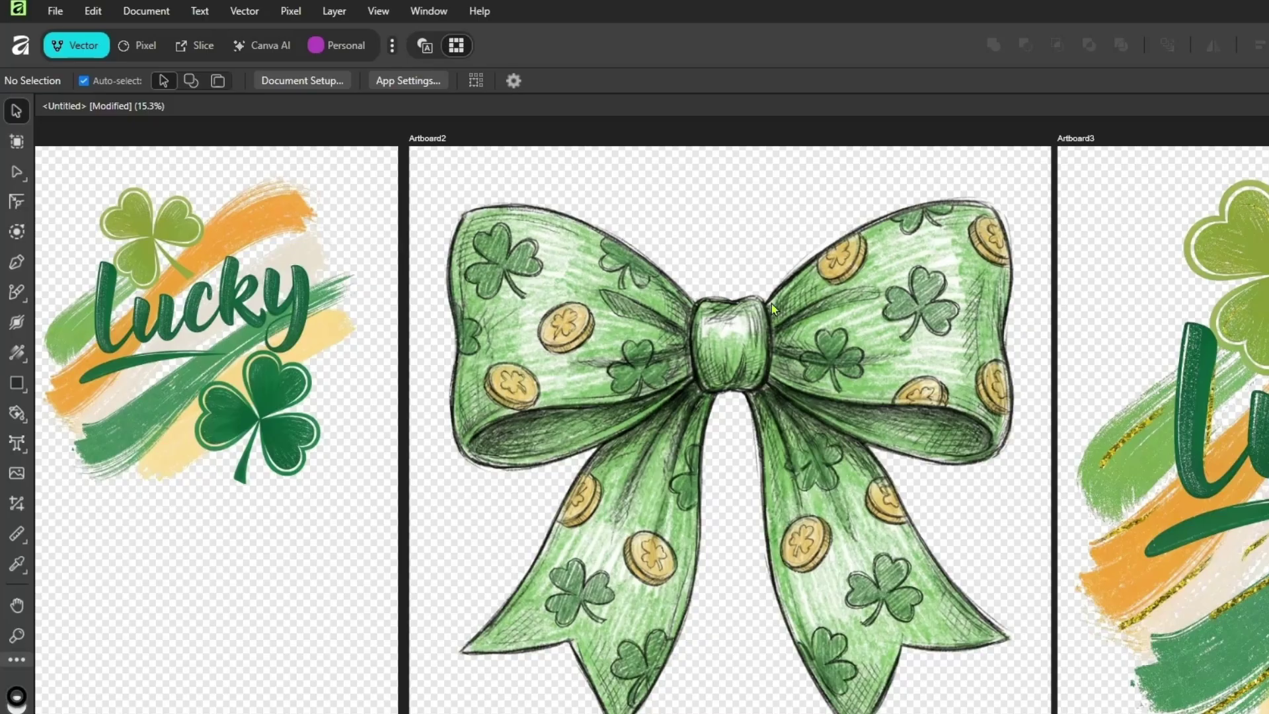
pyautogui.click(772, 304)
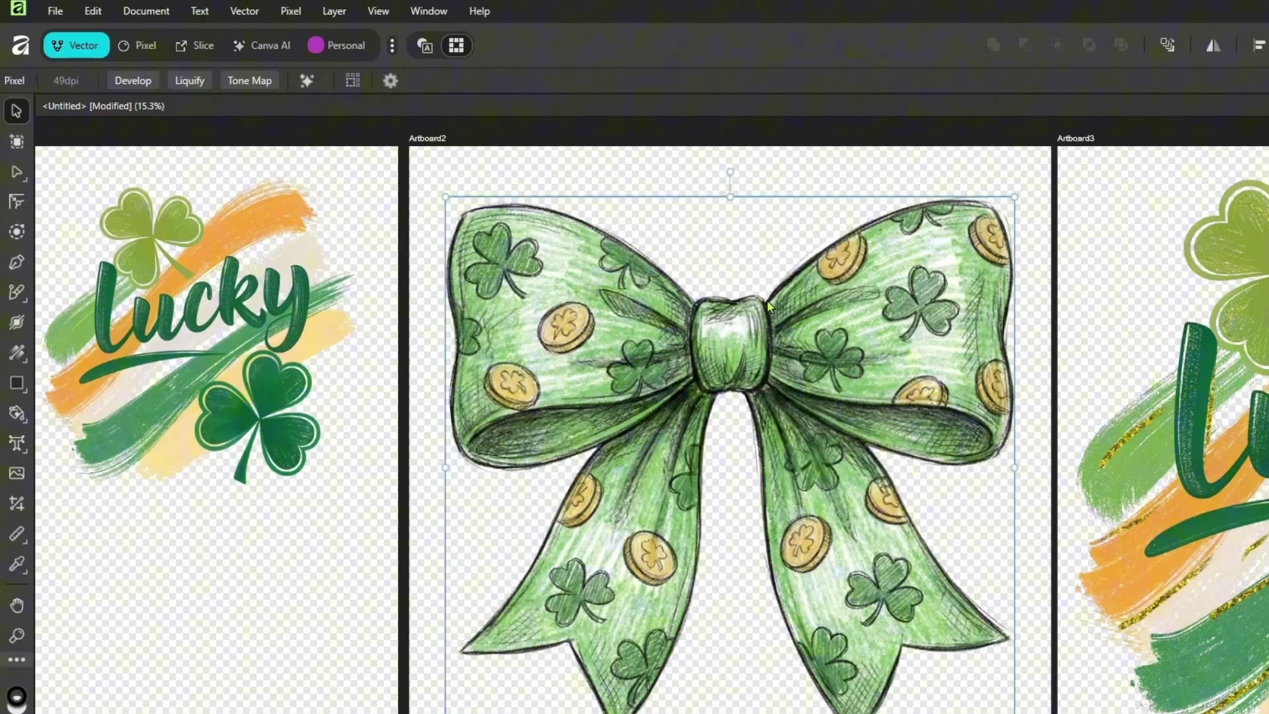
pyautogui.click(17, 292)
pyautogui.rightClick(18, 296)
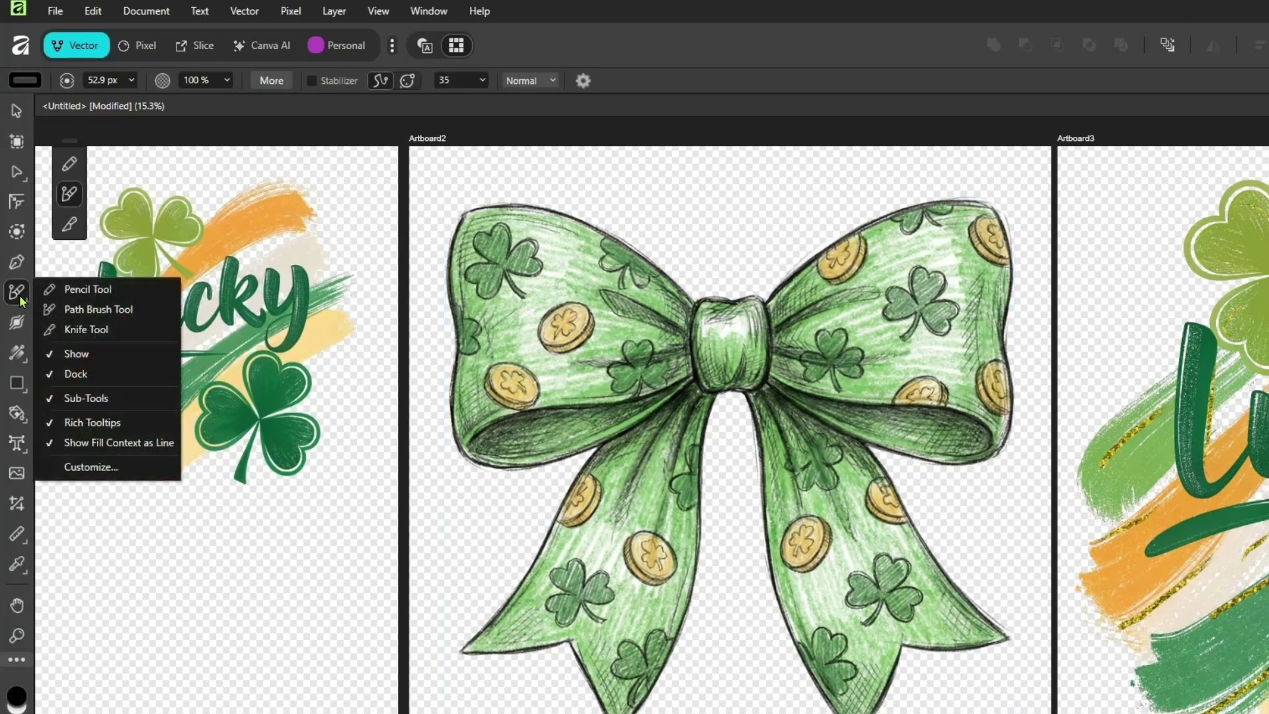
pyautogui.click(69, 309)
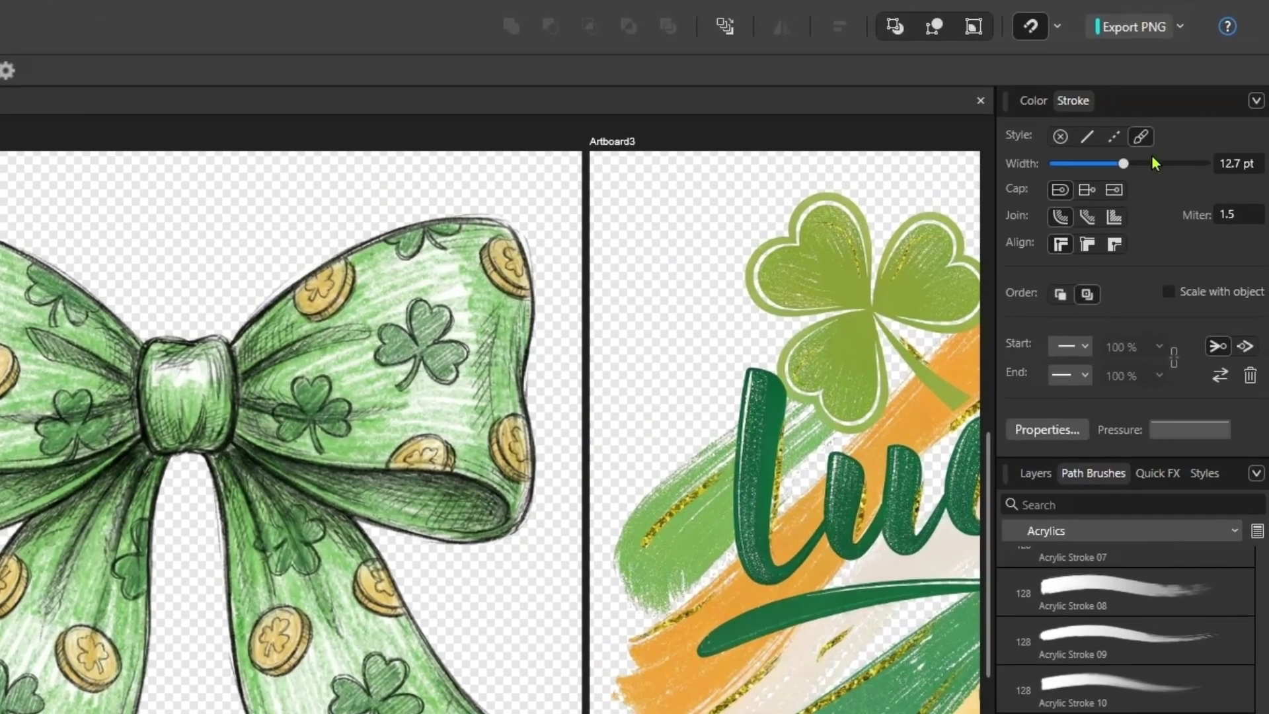
pyautogui.moveTo(1124, 163); pyautogui.dragTo(1165, 163)
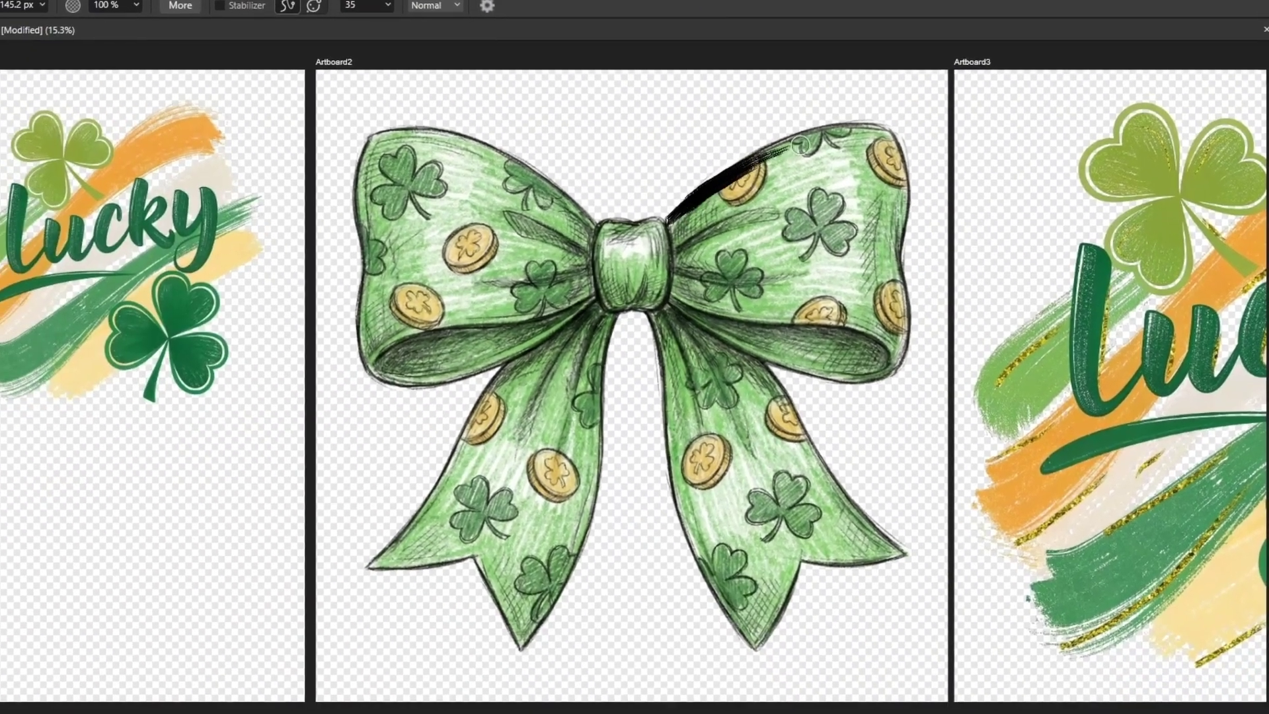
# Paint black strokes along the bow's loop edges, loop undersides and both tails' edges.
pyautogui.moveTo(250, 340); pyautogui.dragTo(489, 230)
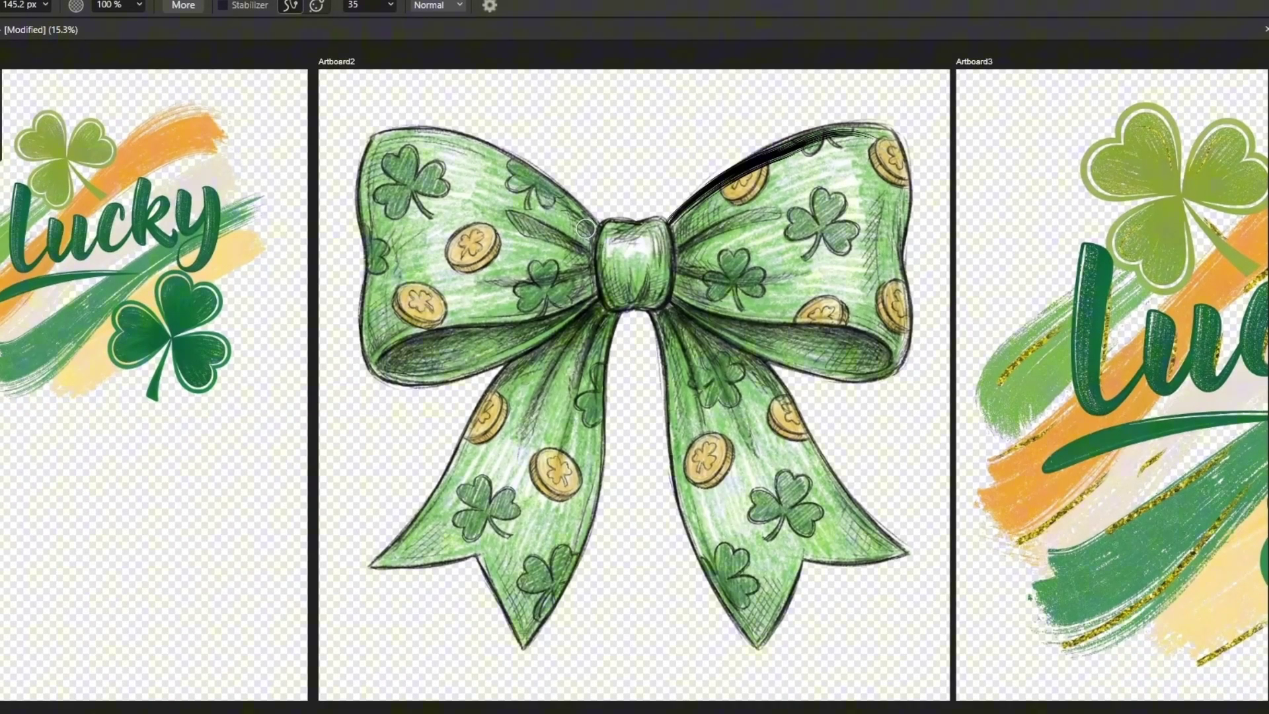
pyautogui.moveTo(590, 226)
pyautogui.mouseDown()
pyautogui.moveTo(535, 173)
pyautogui.moveTo(378, 132)
pyautogui.moveTo(362, 362)
pyautogui.mouseUp()
pyautogui.moveTo(893, 140); pyautogui.dragTo(907, 370)
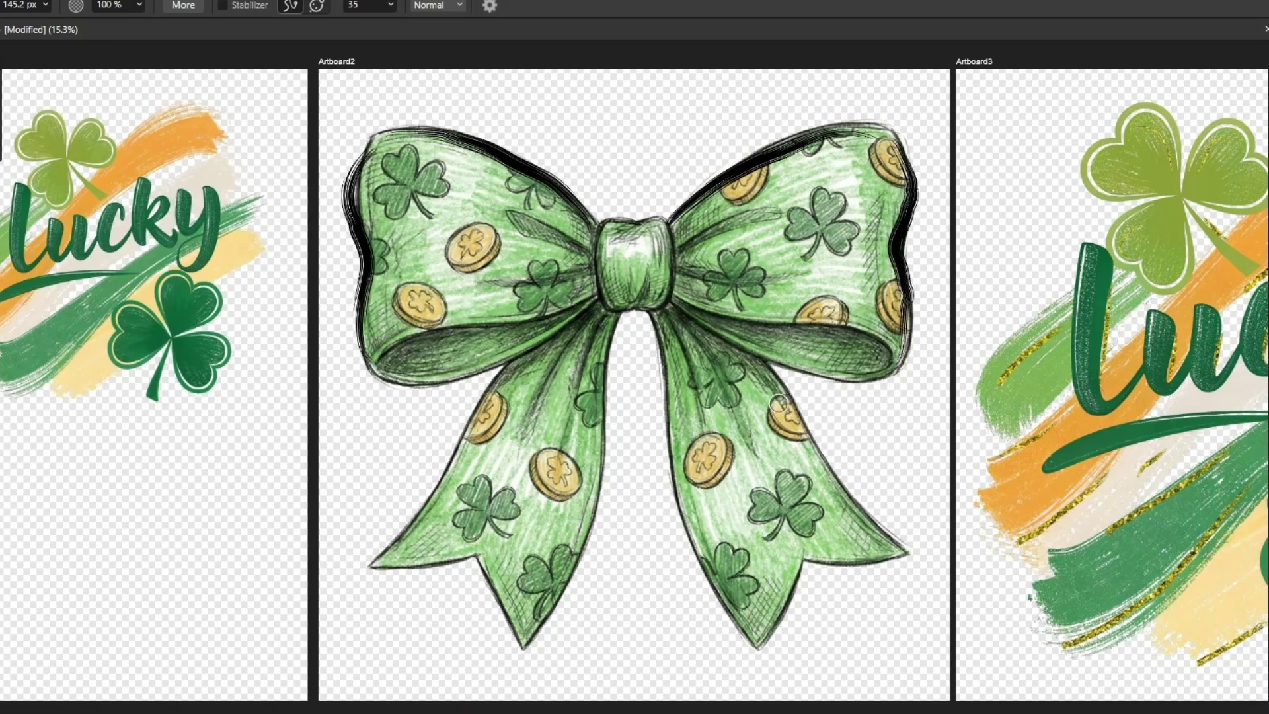
pyautogui.moveTo(646, 315)
pyautogui.mouseDown()
pyautogui.moveTo(665, 448)
pyautogui.moveTo(743, 625)
pyautogui.mouseUp()
pyautogui.moveTo(911, 547)
pyautogui.mouseDown()
pyautogui.moveTo(862, 509)
pyautogui.moveTo(796, 393)
pyautogui.moveTo(759, 359)
pyautogui.mouseUp()
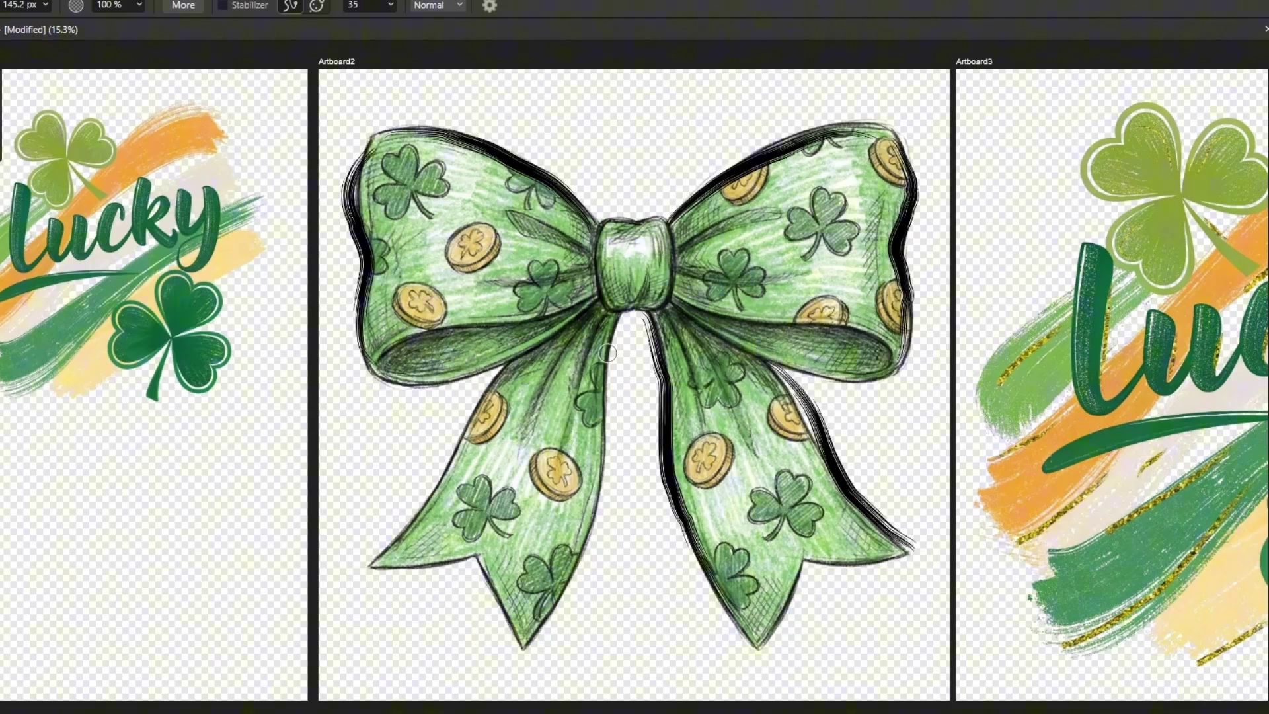
pyautogui.moveTo(622, 319)
pyautogui.mouseDown()
pyautogui.moveTo(602, 476)
pyautogui.moveTo(562, 601)
pyautogui.mouseUp()
pyautogui.moveTo(506, 375)
pyautogui.mouseDown()
pyautogui.moveTo(433, 496)
pyautogui.moveTo(379, 559)
pyautogui.mouseUp()
pyautogui.moveTo(400, 341)
pyautogui.mouseDown()
pyautogui.moveTo(517, 326)
pyautogui.moveTo(591, 290)
pyautogui.mouseUp()
pyautogui.moveTo(690, 305)
pyautogui.mouseDown()
pyautogui.moveTo(882, 345)
pyautogui.moveTo(877, 369)
pyautogui.moveTo(838, 370)
pyautogui.mouseUp()
# Thicken the knot's edges and line both tails' notches and bottom edges in black.
pyautogui.moveTo(602, 228); pyautogui.dragTo(600, 301)
pyautogui.moveTo(671, 265); pyautogui.dragTo(664, 302)
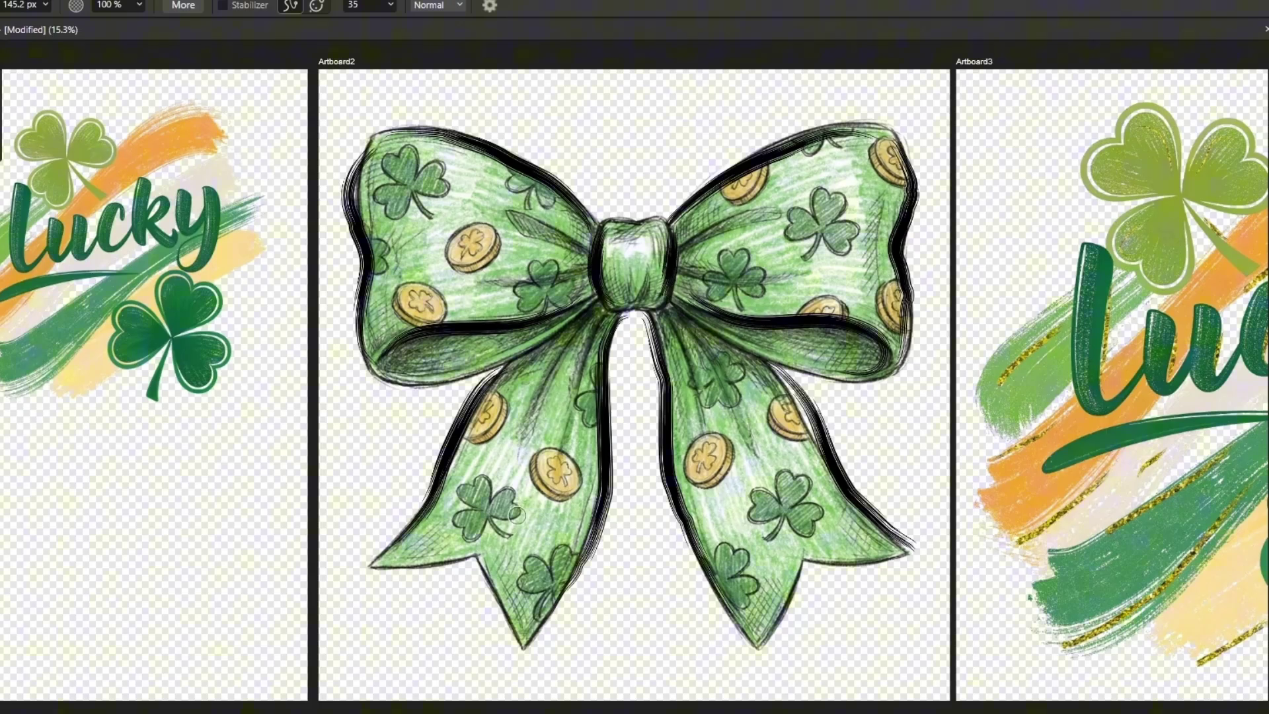
pyautogui.moveTo(484, 561); pyautogui.dragTo(522, 645)
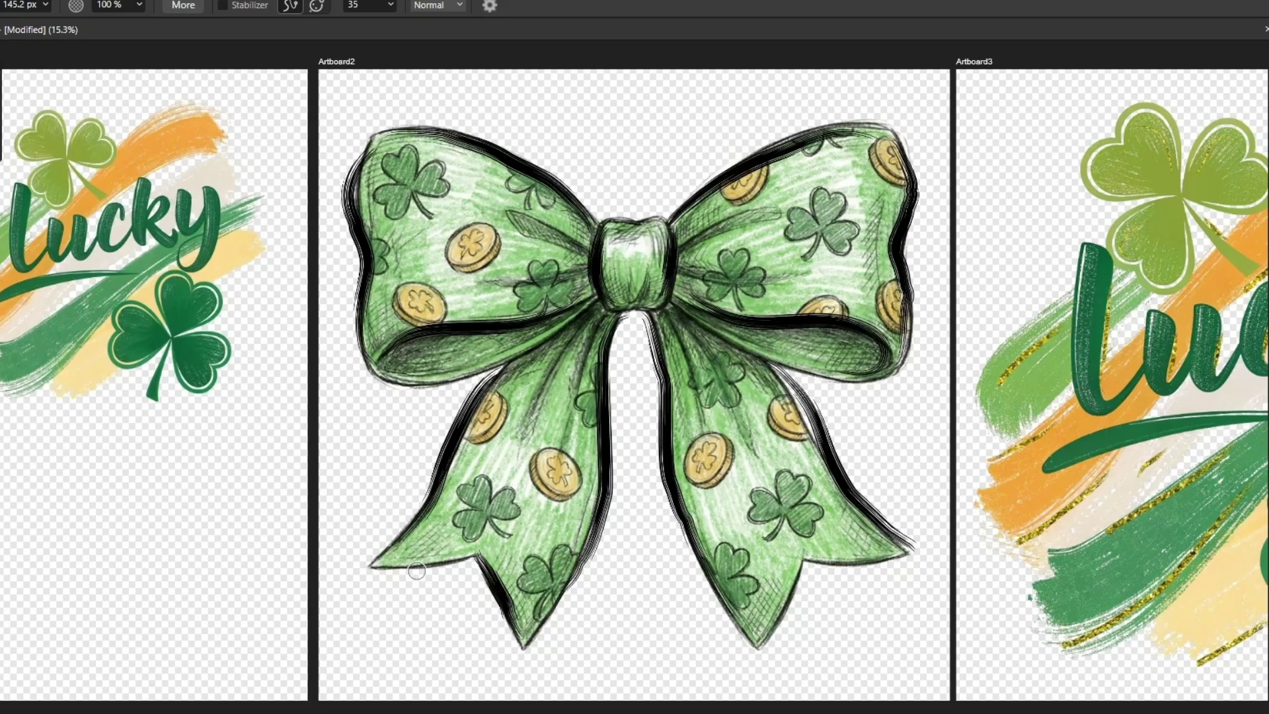
pyautogui.moveTo(374, 567); pyautogui.dragTo(477, 560)
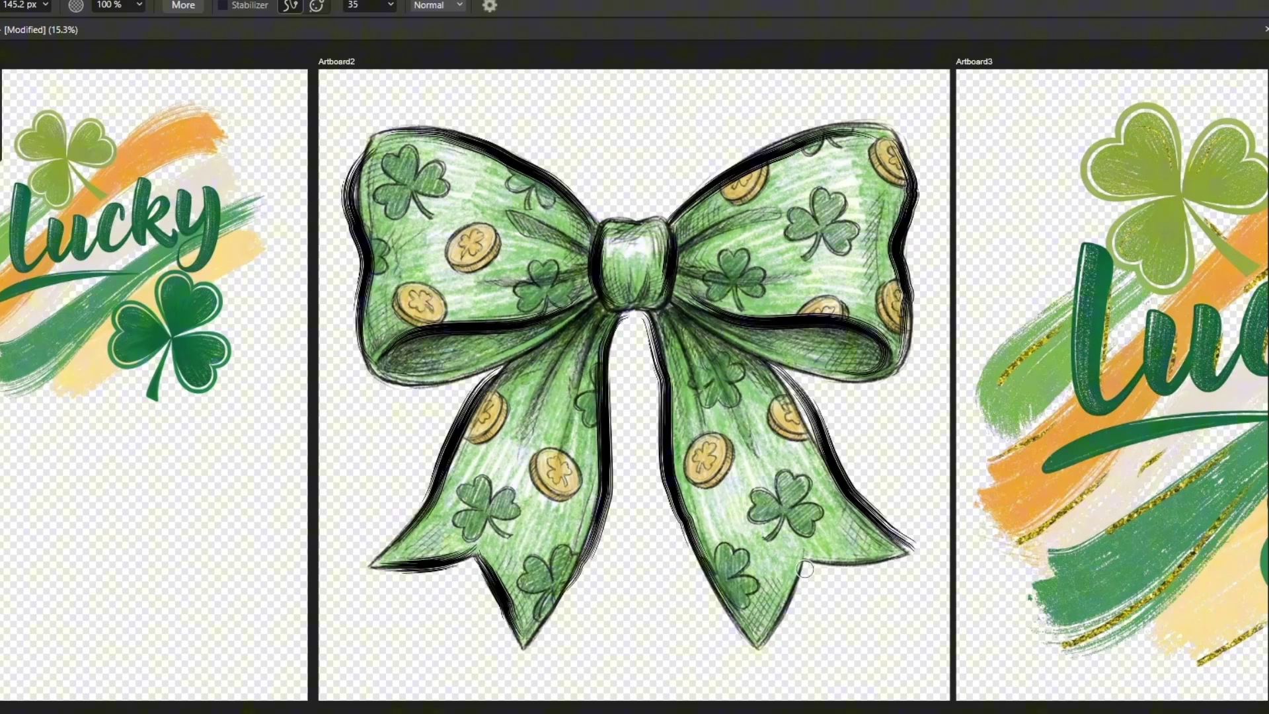
pyautogui.moveTo(801, 563); pyautogui.dragTo(750, 647)
pyautogui.moveTo(804, 560); pyautogui.dragTo(914, 555)
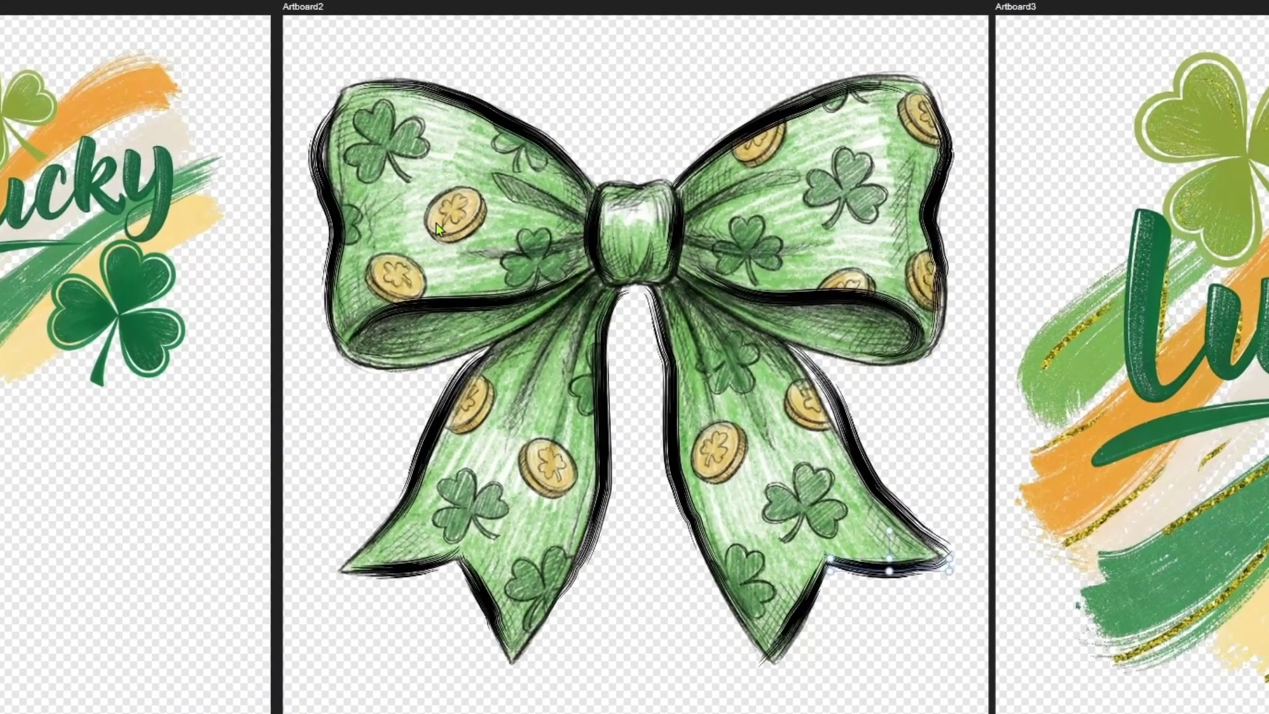
# Move the coloured bow aside and group all the black outline strokes.
pyautogui.moveTo(437, 229); pyautogui.dragTo(0, 271)
pyautogui.moveTo(317, 31)
pyautogui.mouseDown()
pyautogui.moveTo(720, 376)
pyautogui.moveTo(994, 694)
pyautogui.mouseUp()
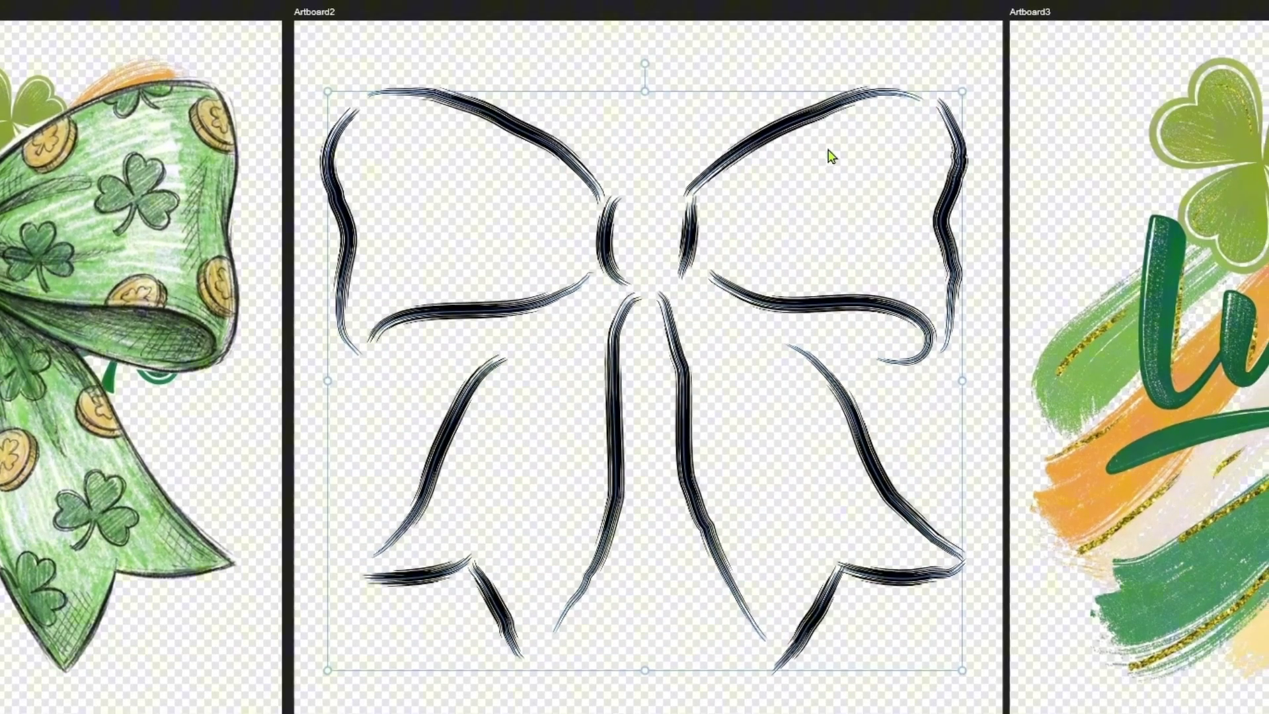
pyautogui.rightClick(853, 125)
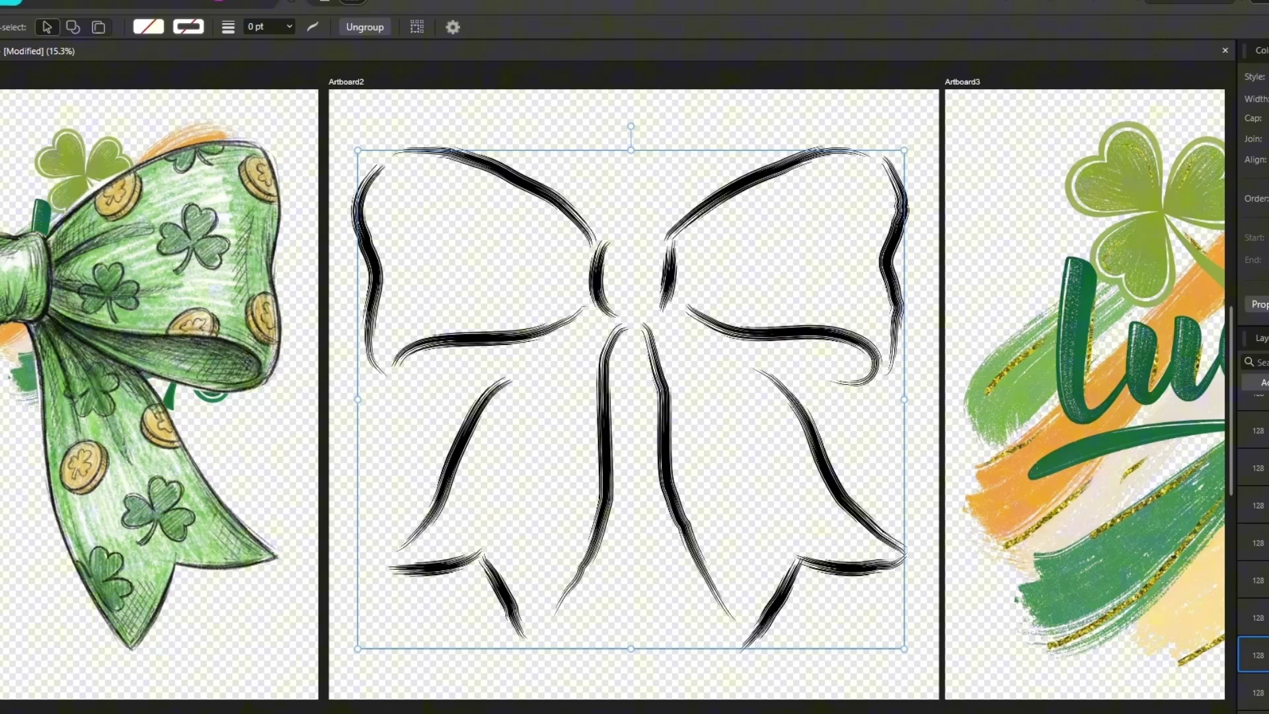
# Paste the Lime Green Glitter image over Artboard2, placing it beneath the outline group.
pyautogui.hotkey('ctrl', 'v')
pyautogui.moveTo(645, 374); pyautogui.dragTo(591, 355)
pyautogui.moveTo(779, 555); pyautogui.dragTo(926, 675)
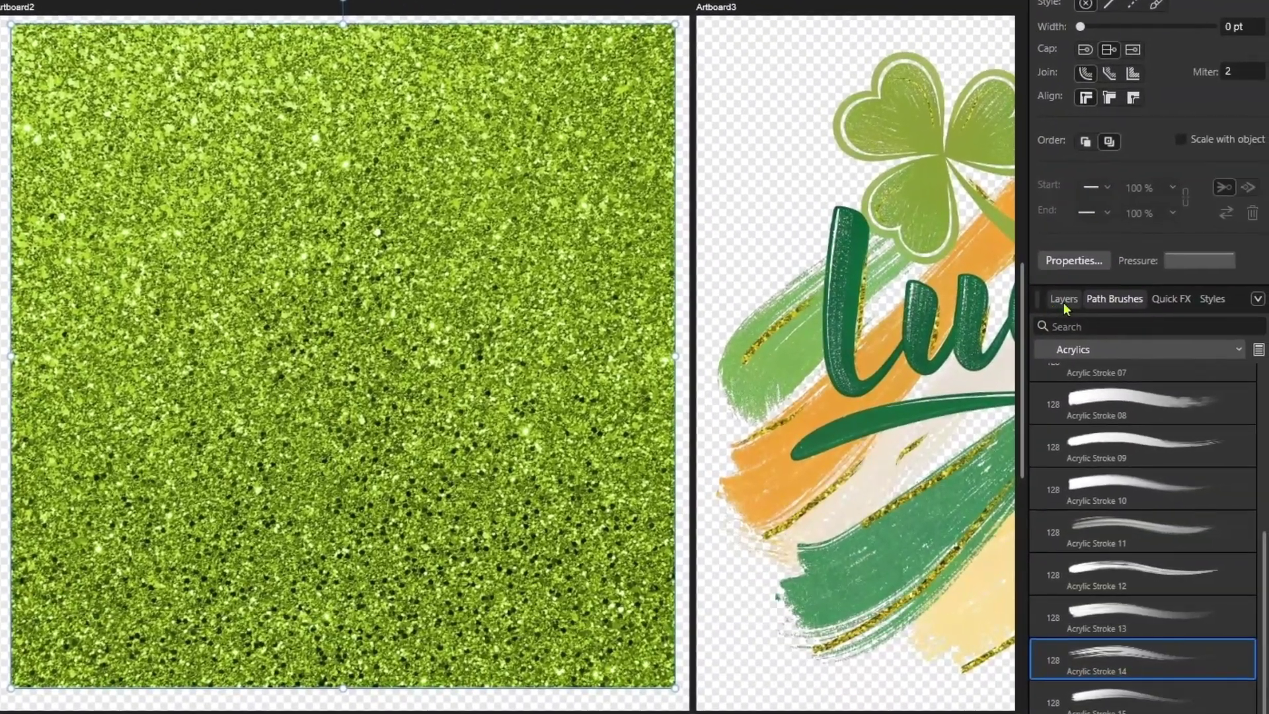
pyautogui.click(1063, 299)
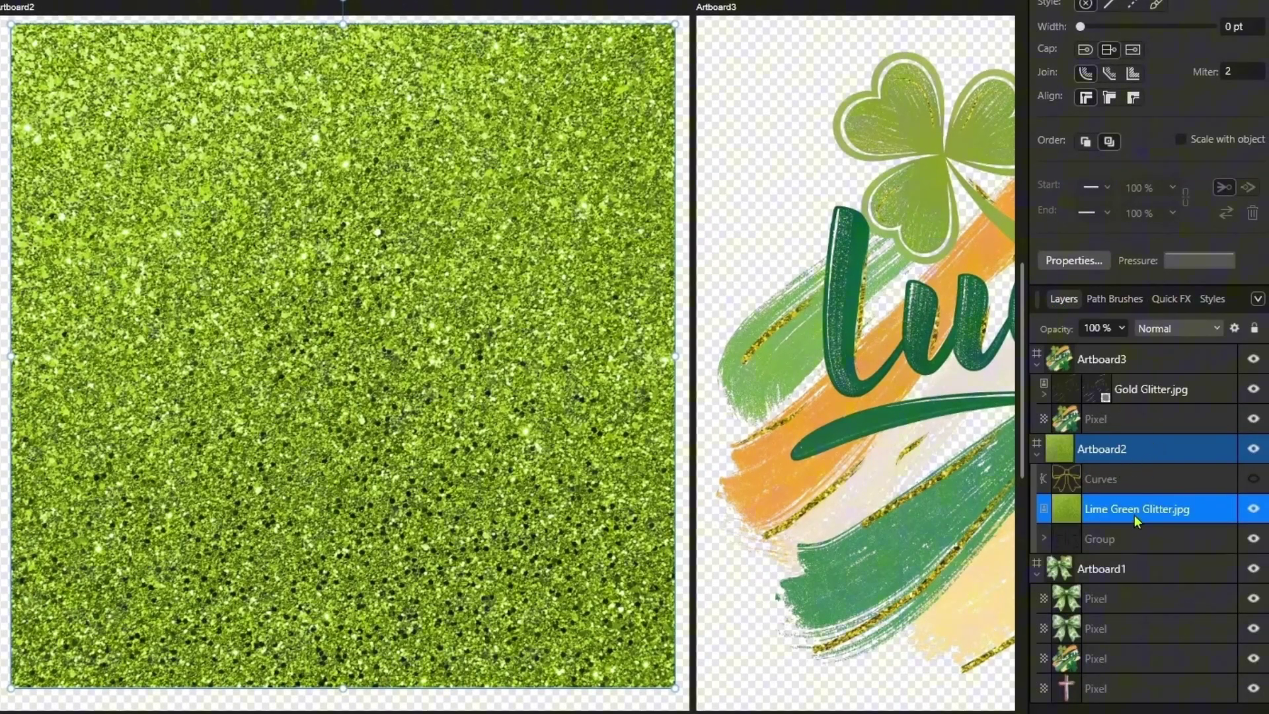
pyautogui.moveTo(1135, 524); pyautogui.dragTo(1128, 494)
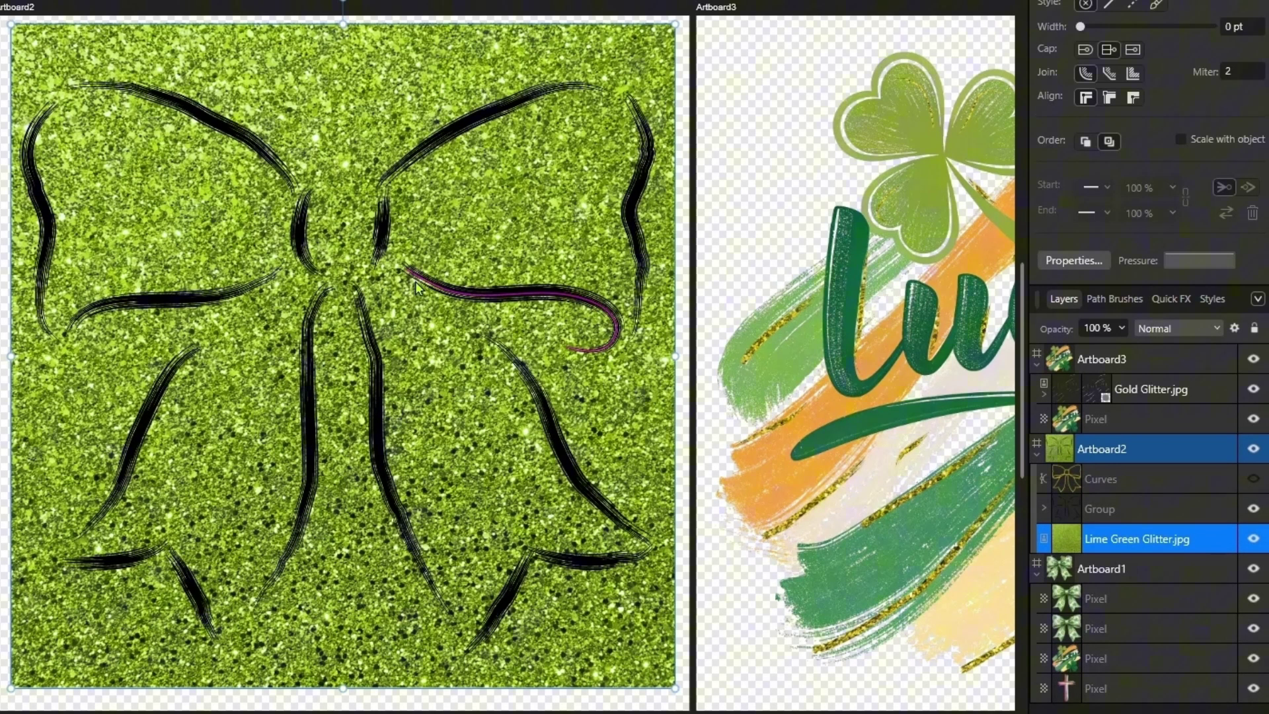
# Clip the lime green glitter inside the outline strokes group.
pyautogui.rightClick(1209, 543)
pyautogui.click(1149, 587)
pyautogui.click(1139, 509)
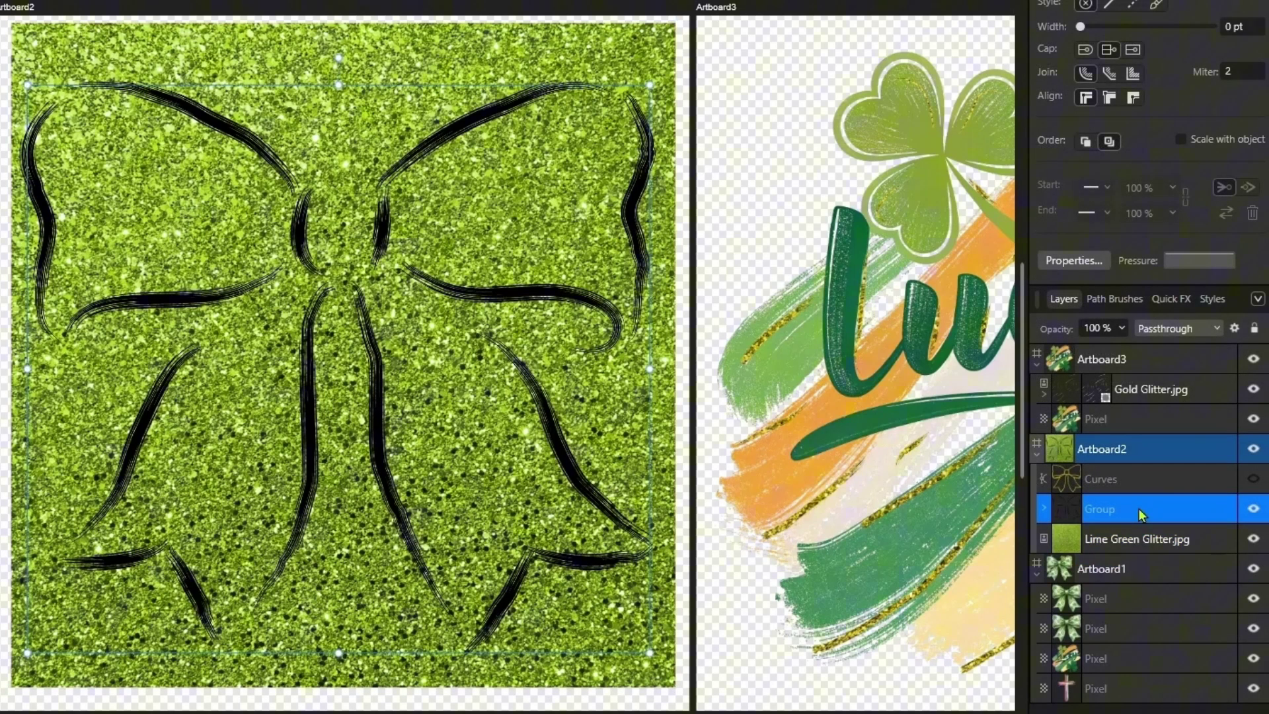
pyautogui.rightClick(1139, 509)
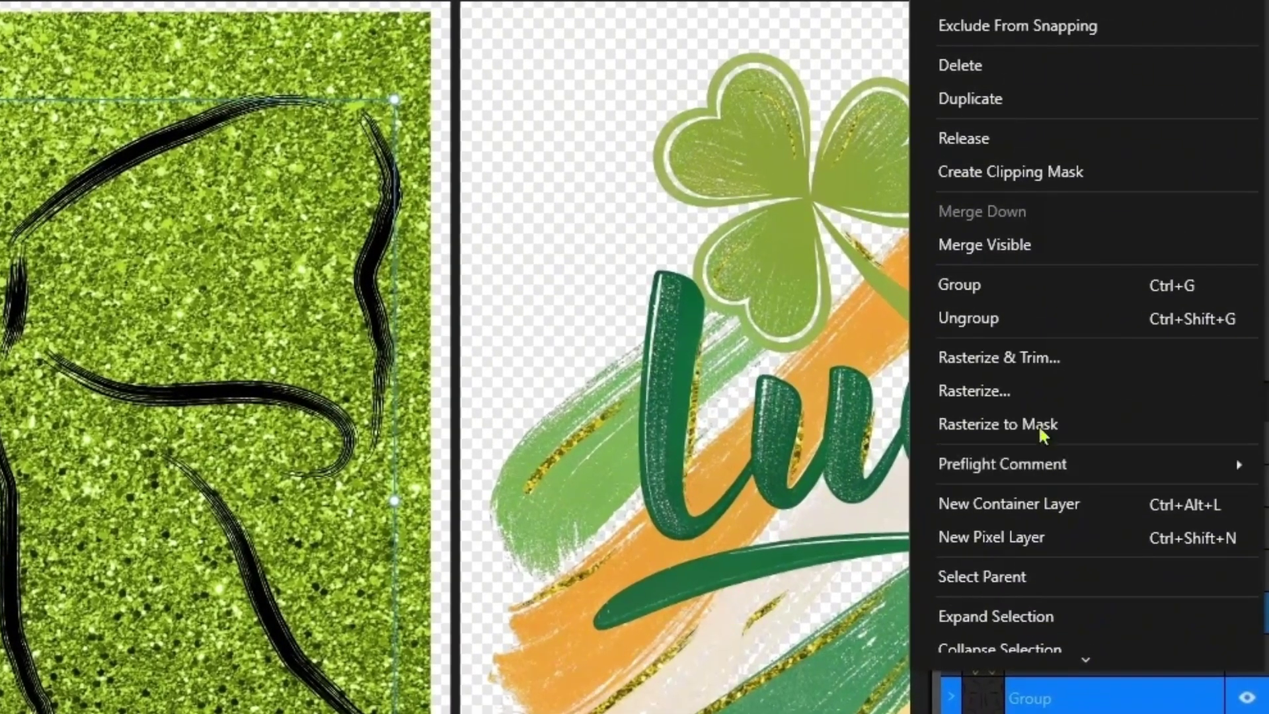
pyautogui.click(991, 173)
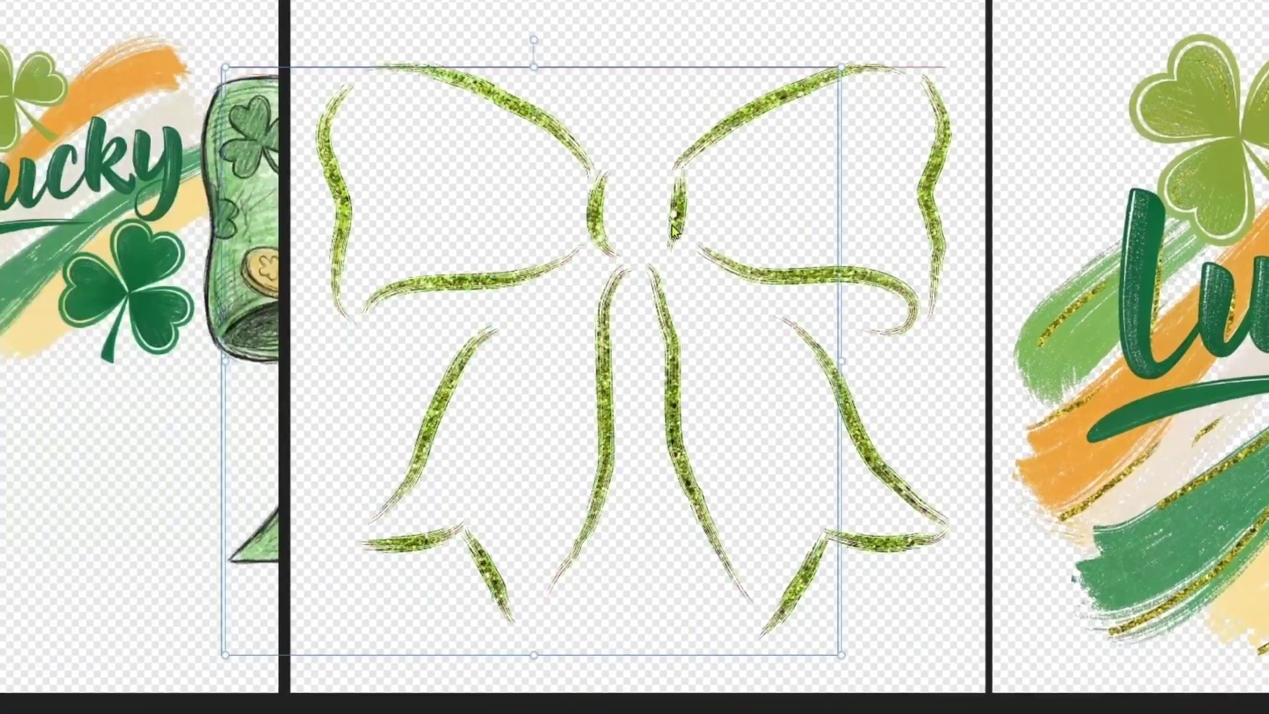
# Move the coloured bow back, bring the glitter outline above it, and align them.
pyautogui.moveTo(674, 228); pyautogui.dragTo(755, 209)
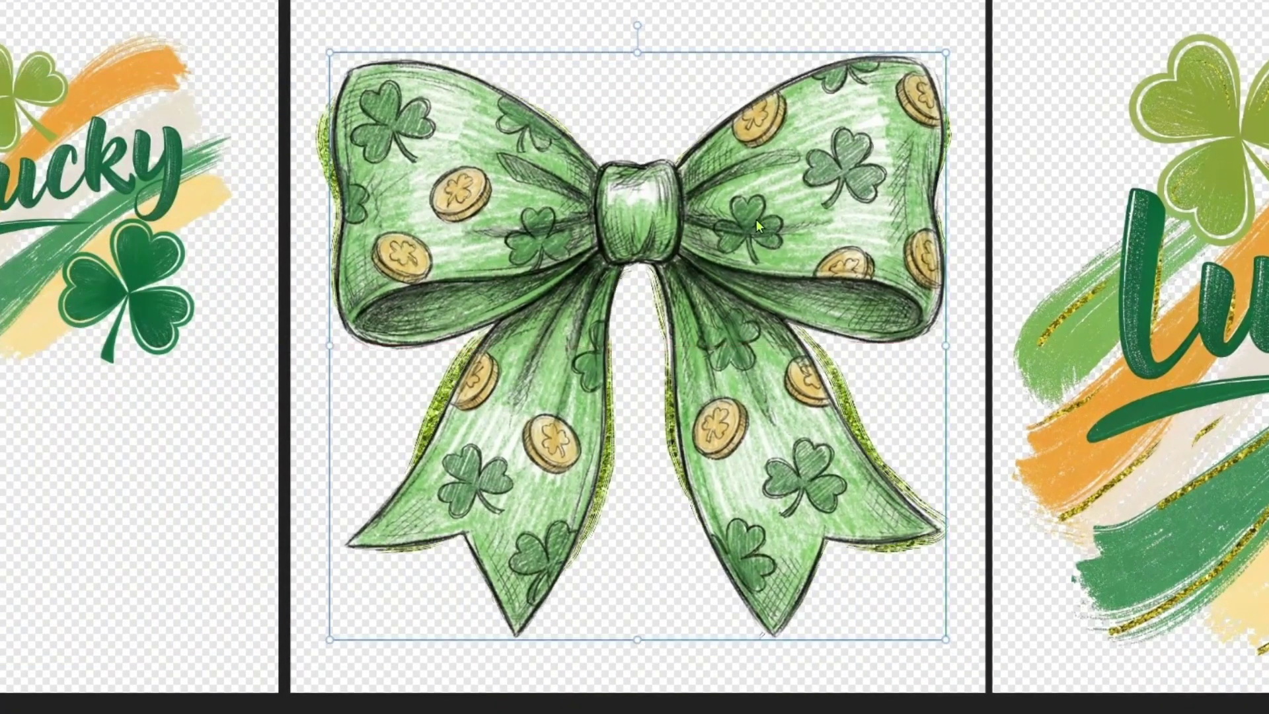
pyautogui.hotkey('ctrl', '[')
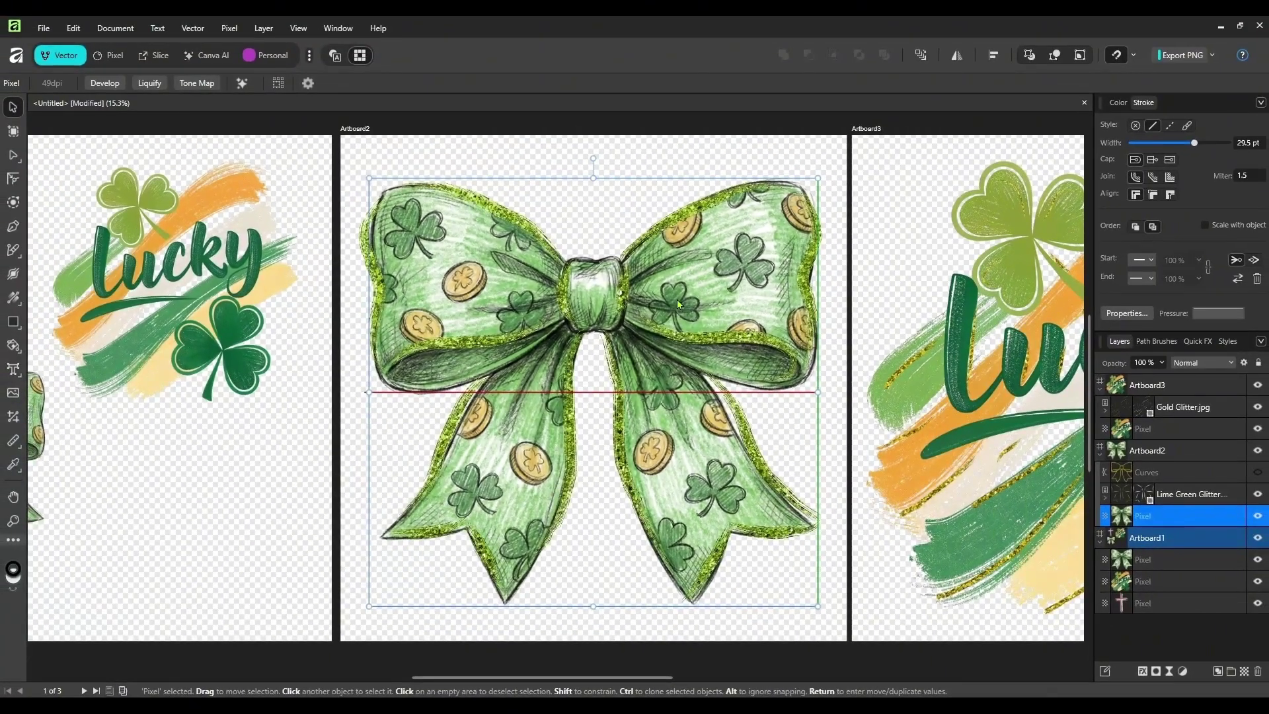
pyautogui.moveTo(676, 300); pyautogui.dragTo(676, 296)
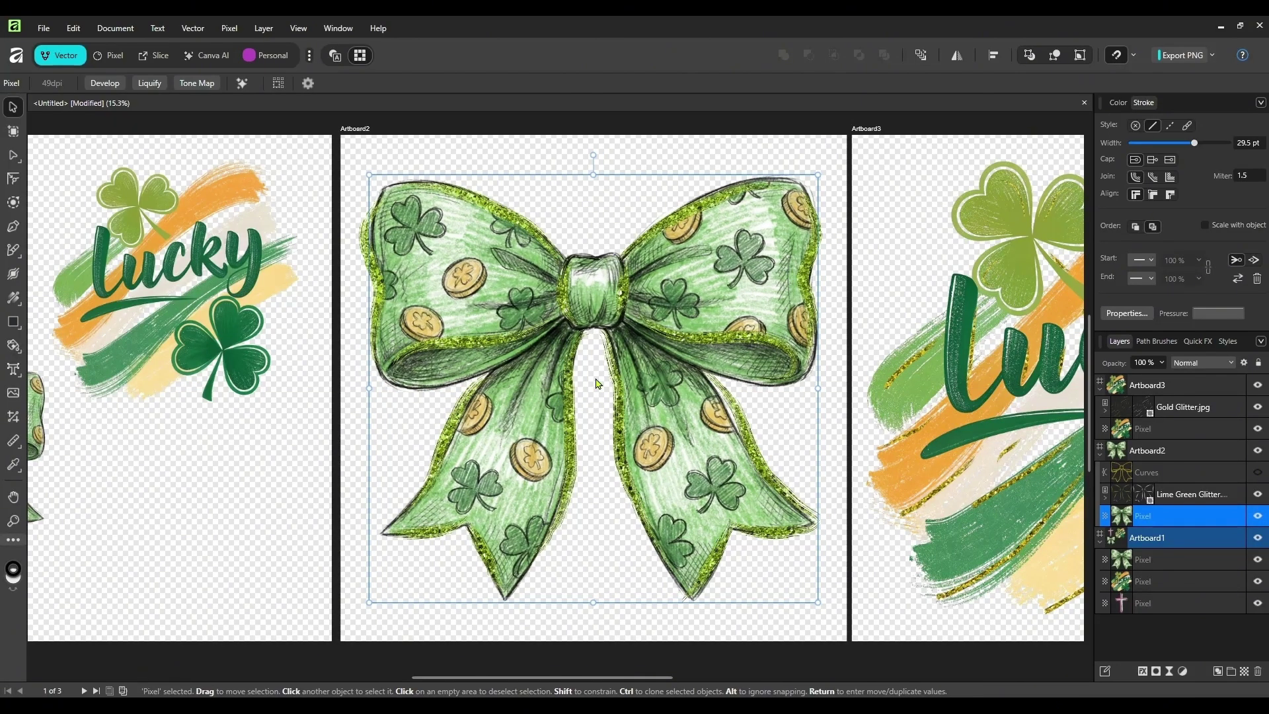
pyautogui.hotkey('ctrl', 'd')
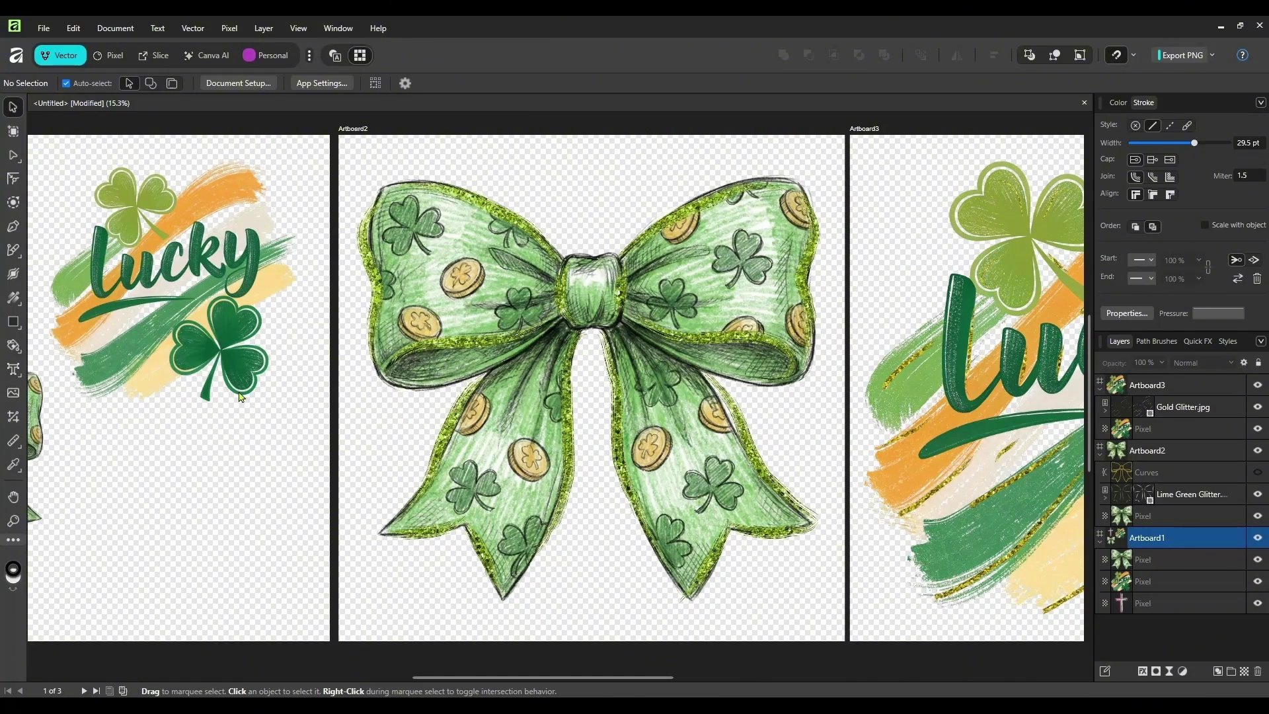
# Delete the Lucky image and the small bow image from Artboard1.
pyautogui.moveTo(503, 677); pyautogui.dragTo(341, 677)
pyautogui.click(224, 224)
pyautogui.click(338, 315)
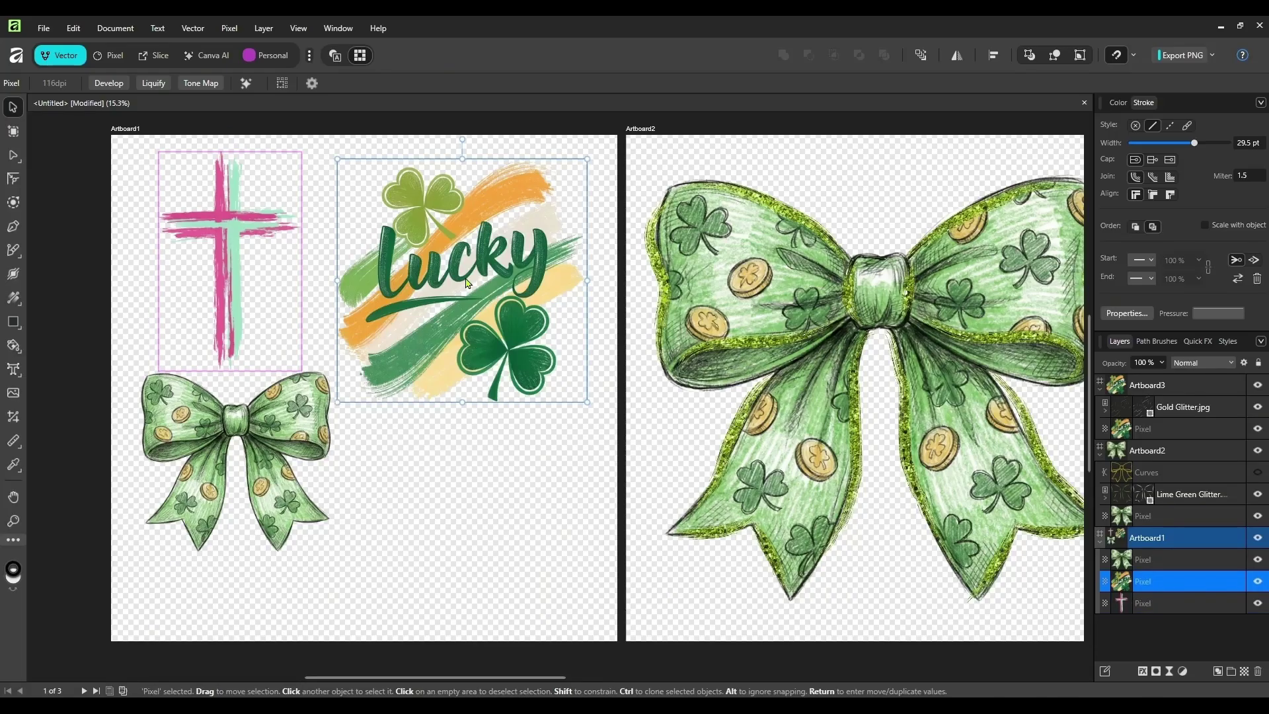
pyautogui.press('Delete')
pyautogui.click(257, 483)
pyautogui.press('Delete')
# Enlarge the pink and mint cross to fill Artboard1.
pyautogui.moveTo(240, 252)
pyautogui.mouseDown()
pyautogui.moveTo(237, 237)
pyautogui.moveTo(244, 257)
pyautogui.mouseUp()
pyautogui.click(303, 367)
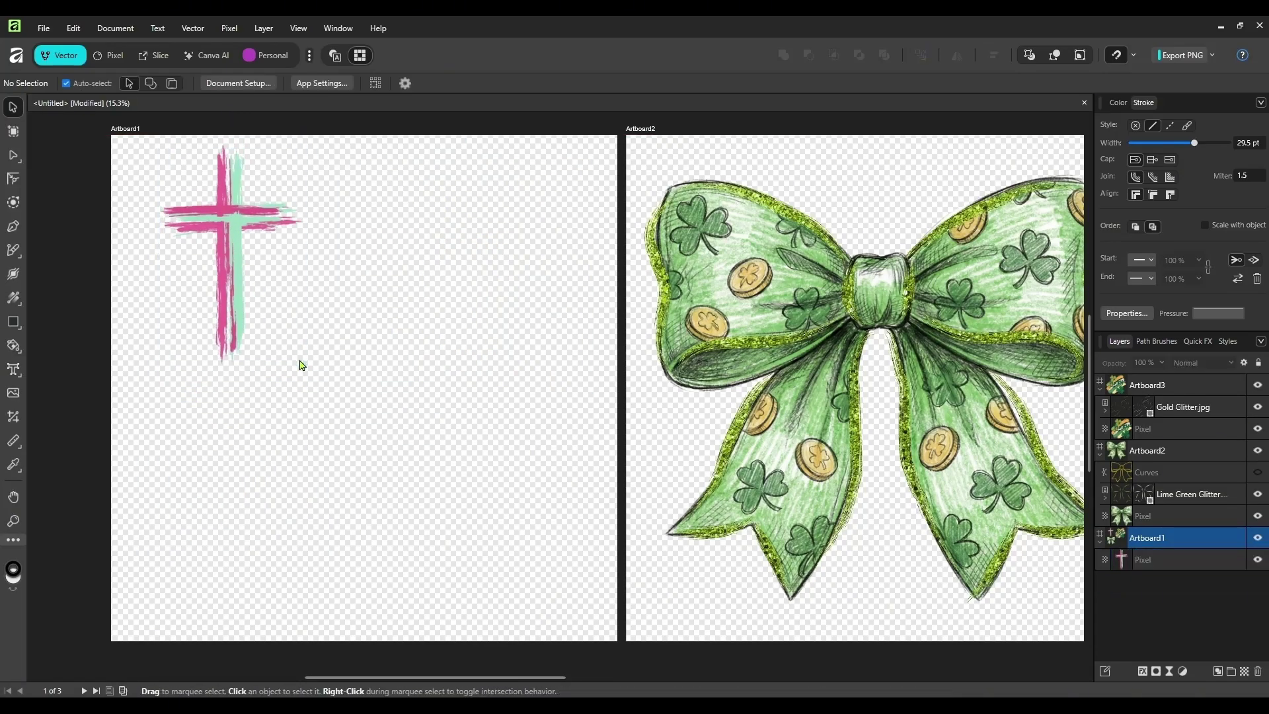
pyautogui.click(238, 306)
pyautogui.moveTo(303, 364); pyautogui.dragTo(357, 384)
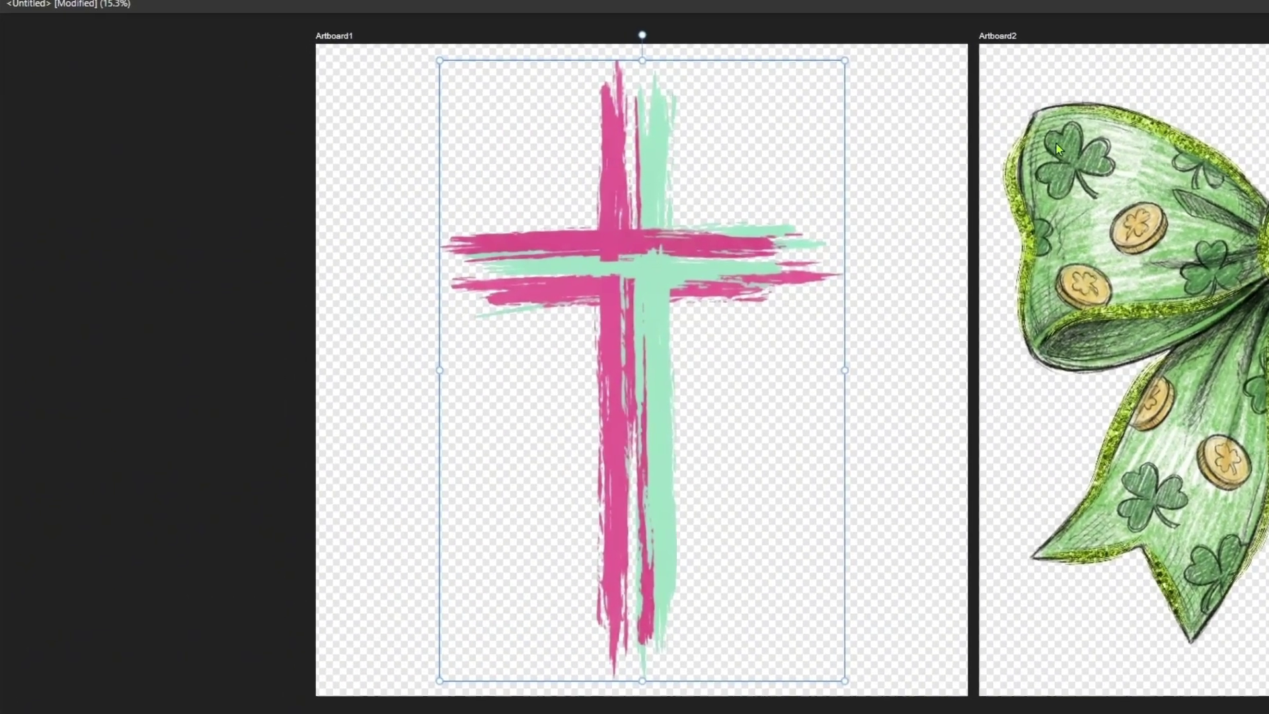
pyautogui.hotkey('ctrl', 'd')
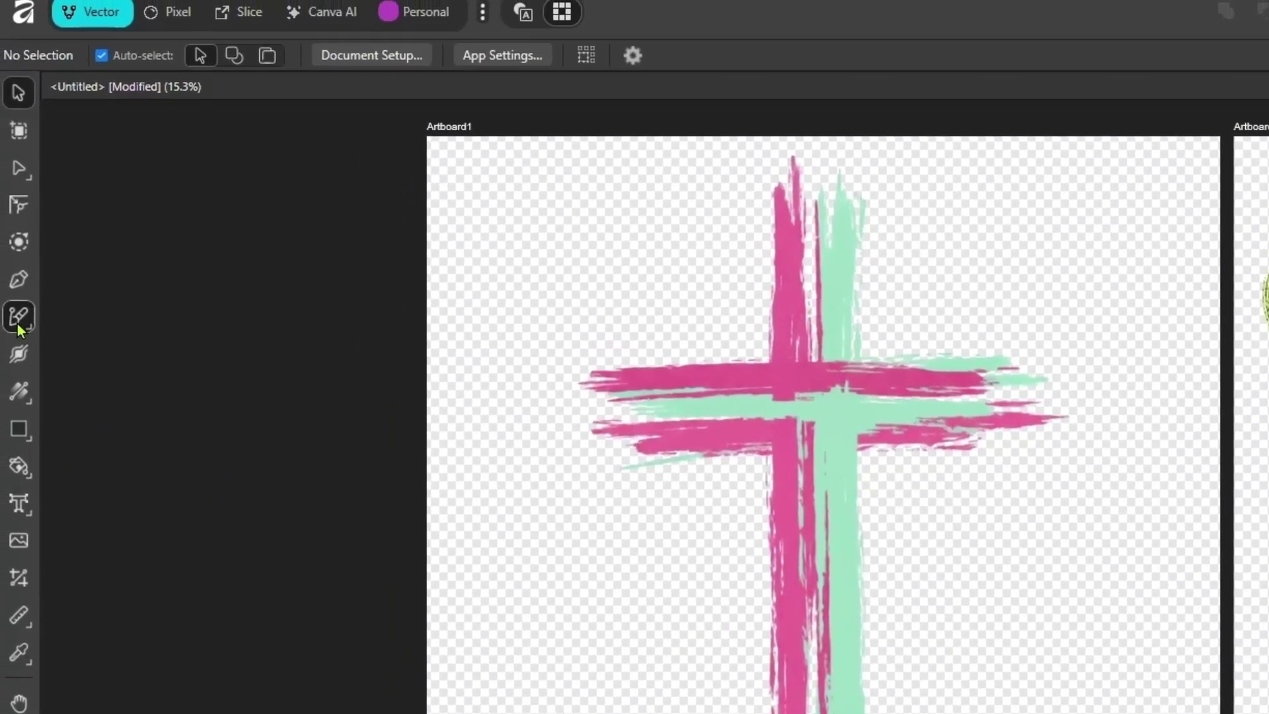
# Switch to the Path Brush Tool from the brush tool flyout.
pyautogui.click(0, 195)
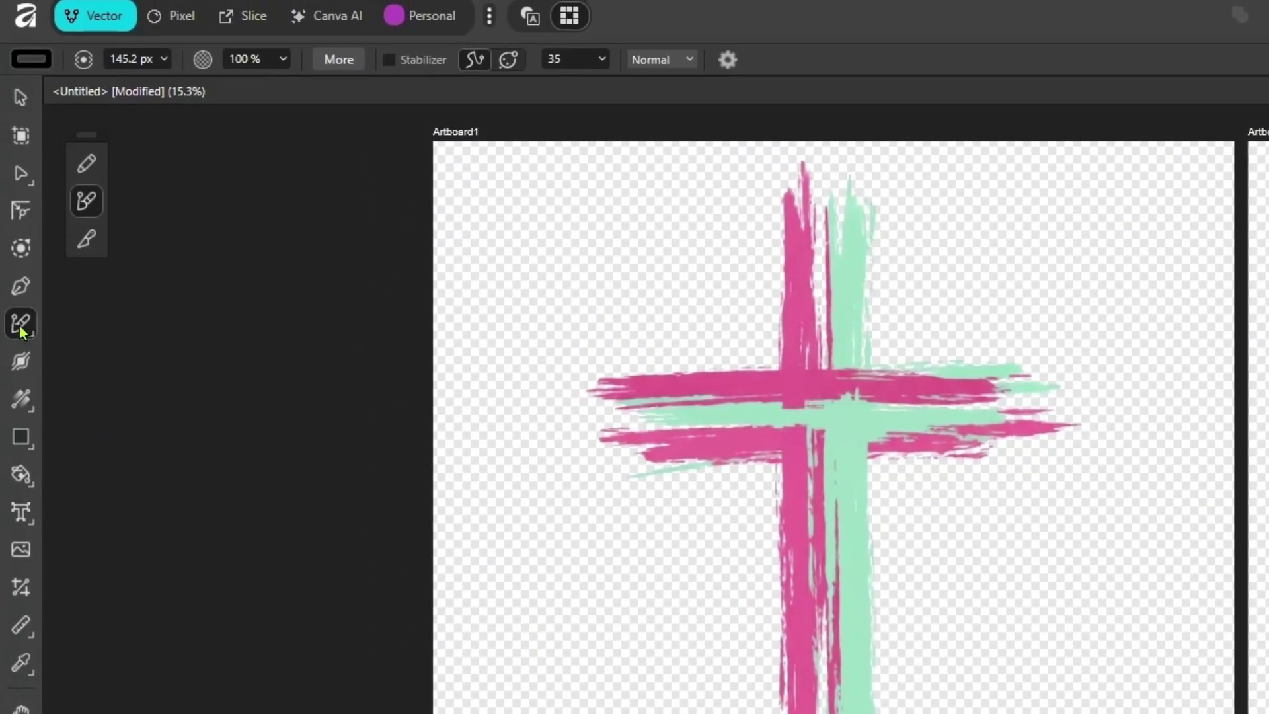
pyautogui.rightClick(21, 330)
pyautogui.click(132, 344)
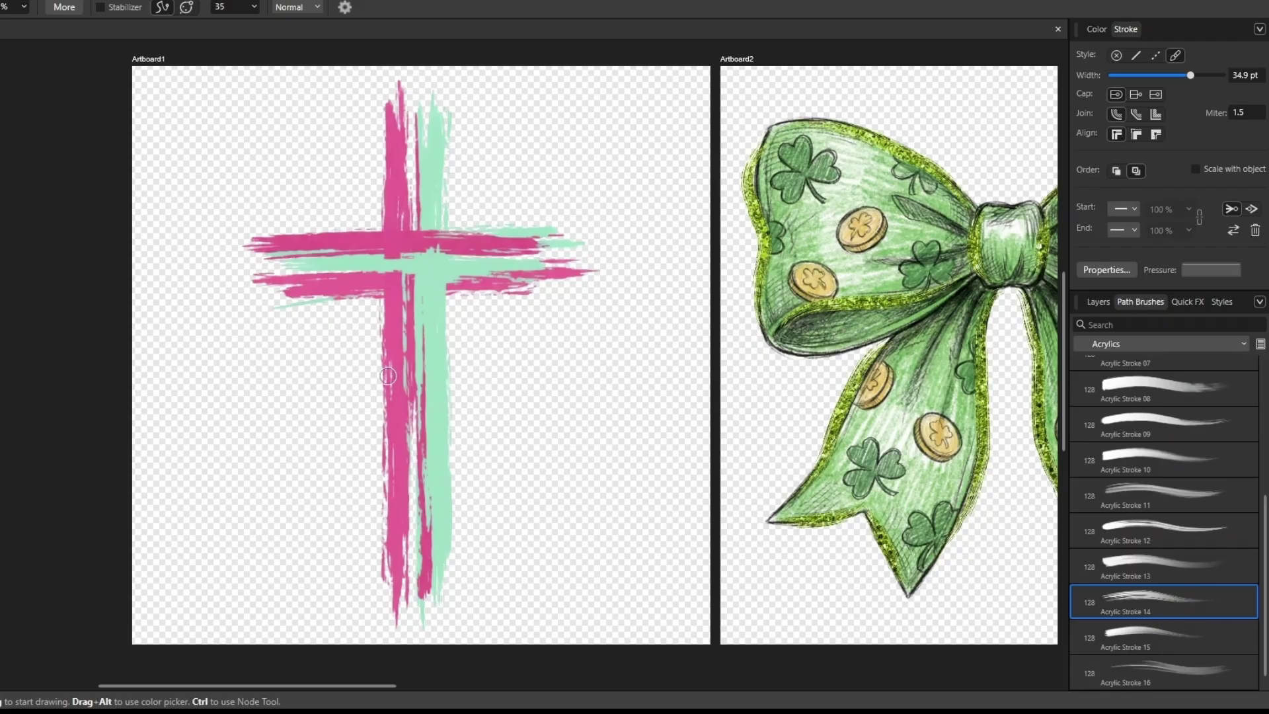
# Paint black accents above and below the cross's left arm, deleting a stray stroke by the upright.
pyautogui.moveTo(457, 114); pyautogui.dragTo(454, 217)
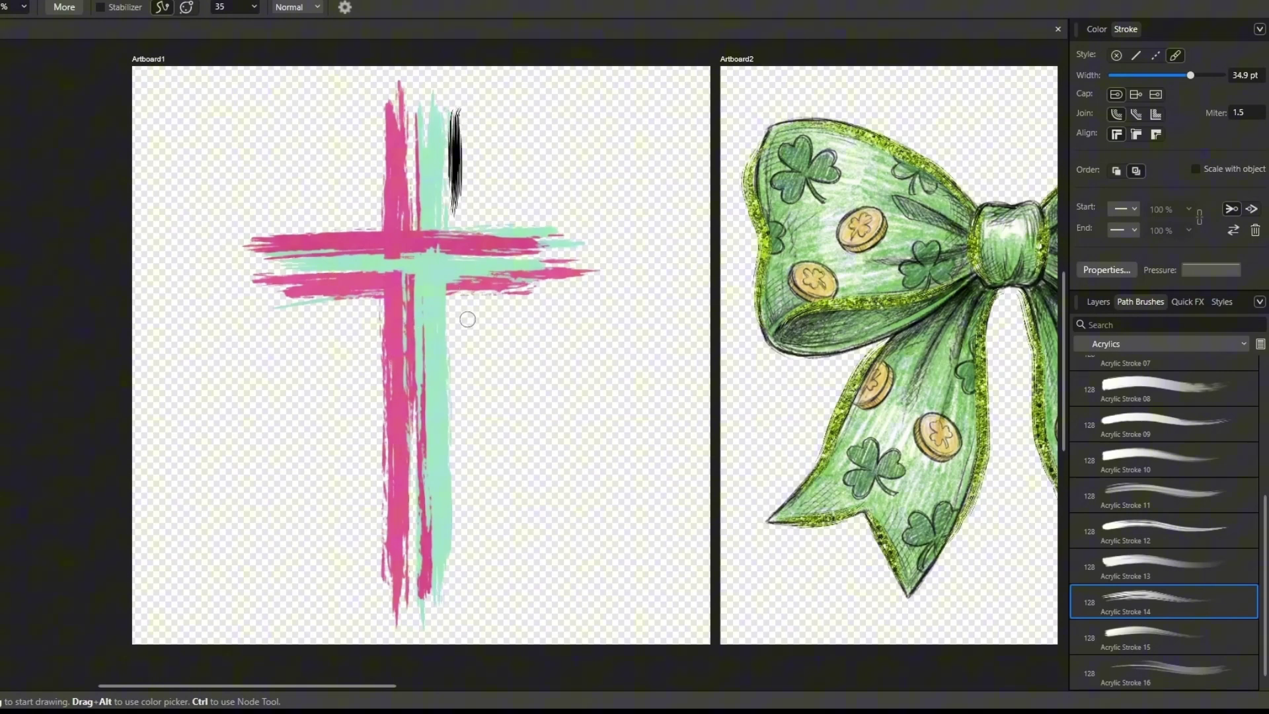
pyautogui.press('a')
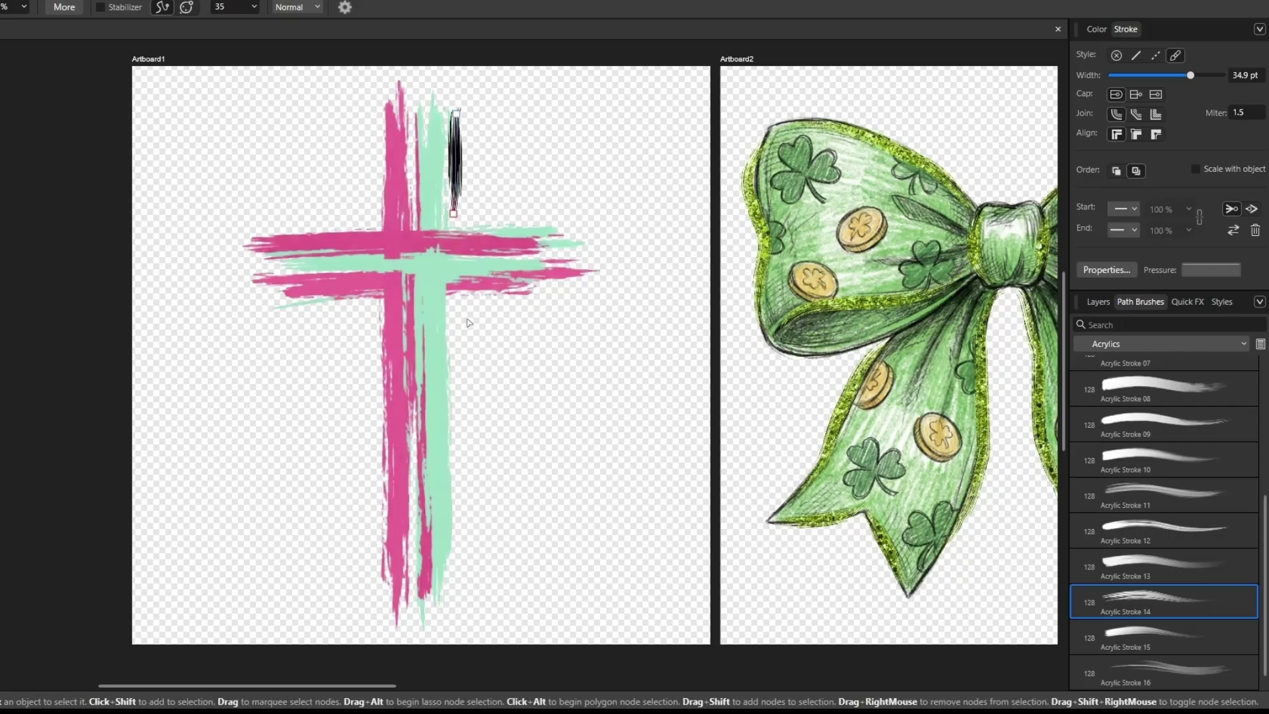
pyautogui.press('Delete')
pyautogui.press('b')
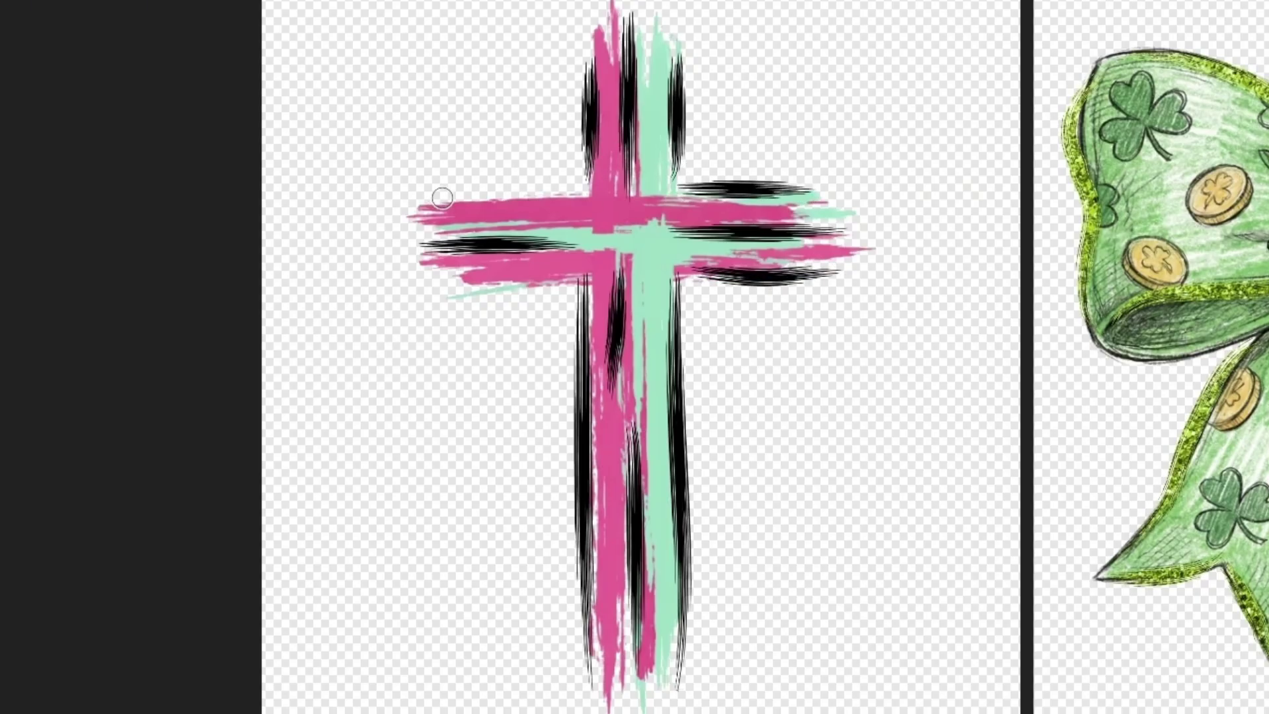
pyautogui.moveTo(428, 193); pyautogui.dragTo(592, 192)
pyautogui.moveTo(463, 290); pyautogui.dragTo(576, 289)
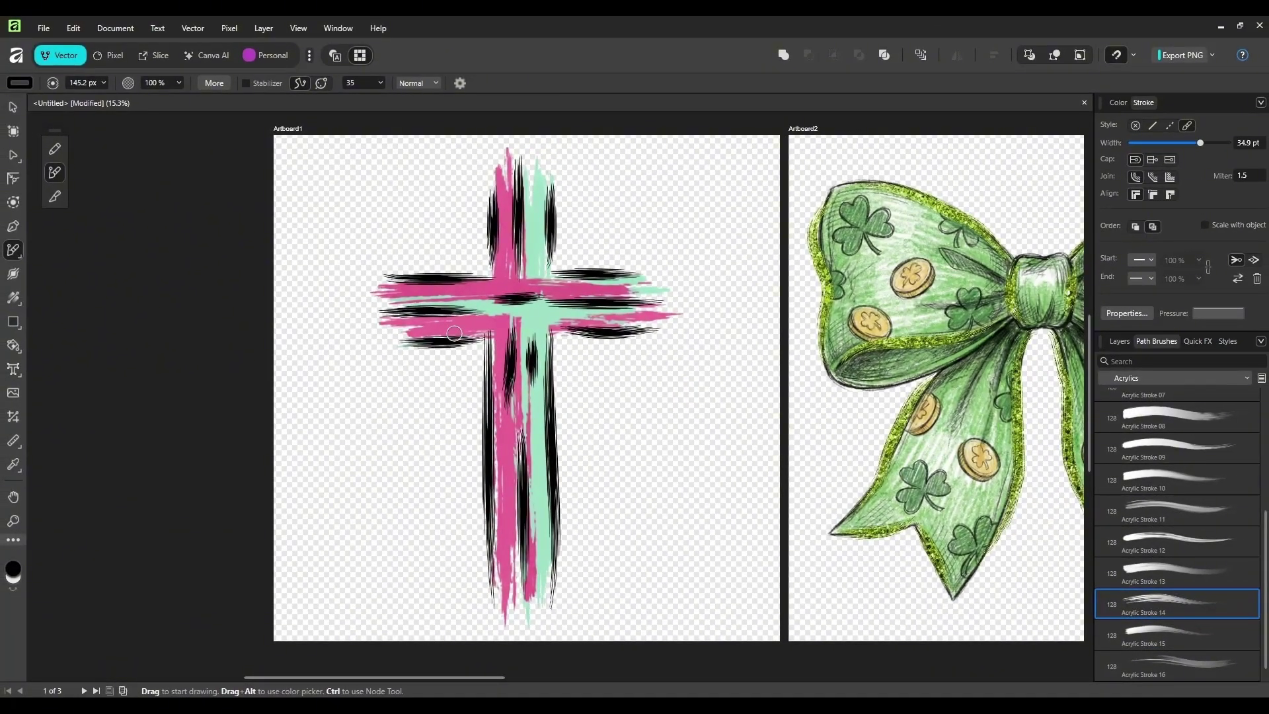
# Move the pink and mint cross aside and group all the black cross strokes.
pyautogui.click(14, 111)
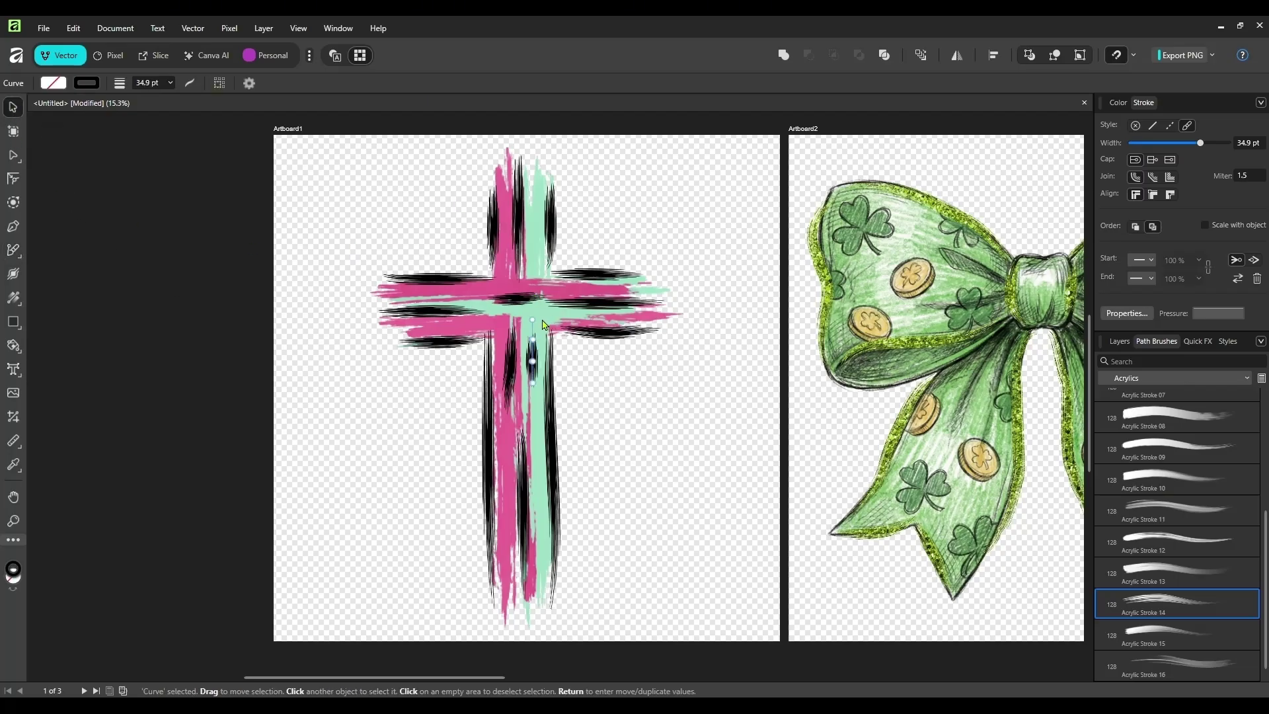
pyautogui.click(604, 408)
pyautogui.moveTo(542, 319); pyautogui.dragTo(189, 308)
pyautogui.moveTo(363, 143); pyautogui.dragTo(682, 633)
pyautogui.rightClick(595, 278)
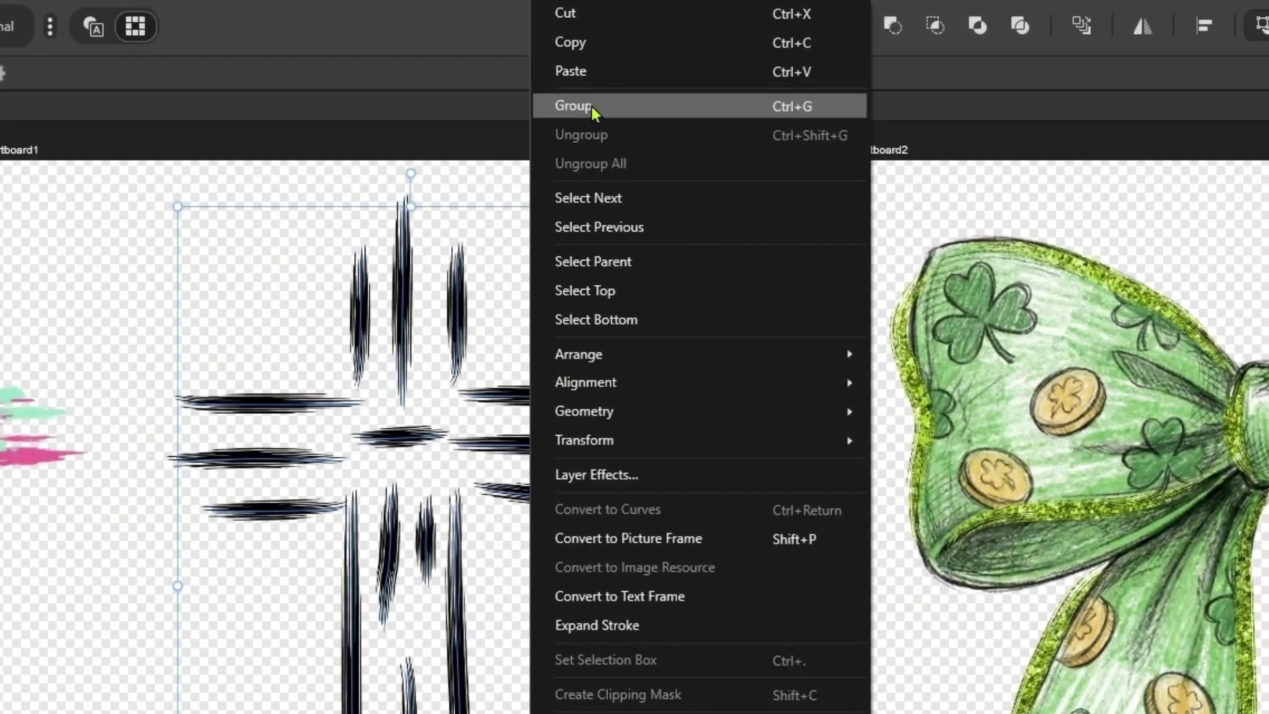
pyautogui.click(593, 108)
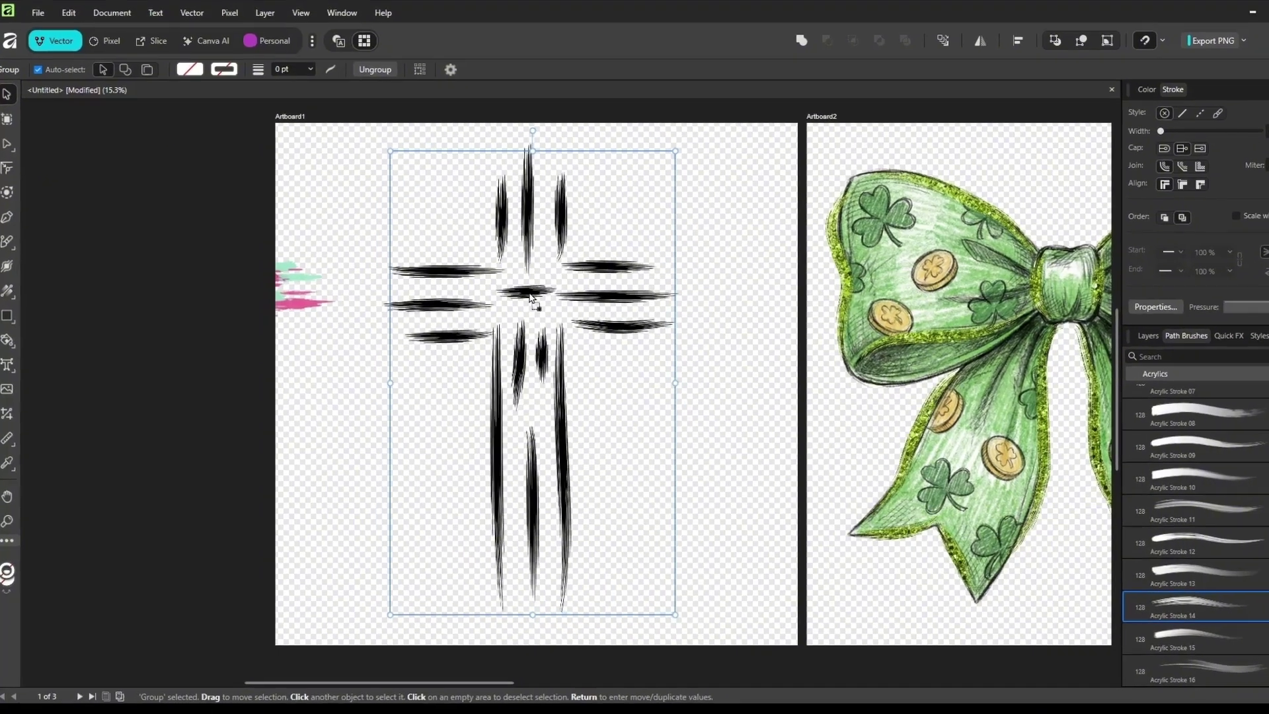
# Paste the Gold Glitter image and scale it to cover the cross.
pyautogui.hotkey('ctrl', 'v')
pyautogui.moveTo(540, 357); pyautogui.dragTo(521, 335)
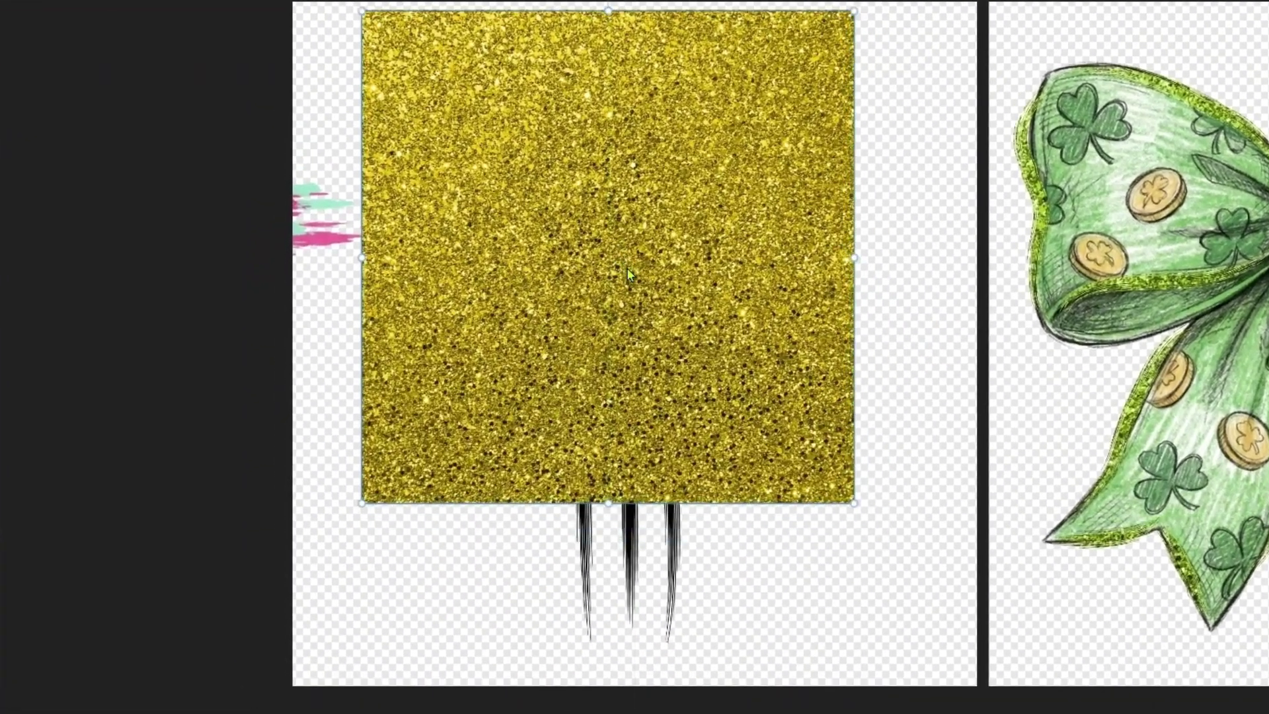
pyautogui.moveTo(856, 505); pyautogui.dragTo(949, 700)
pyautogui.moveTo(764, 568)
pyautogui.mouseDown()
pyautogui.moveTo(751, 596)
pyautogui.moveTo(751, 584)
pyautogui.mouseUp()
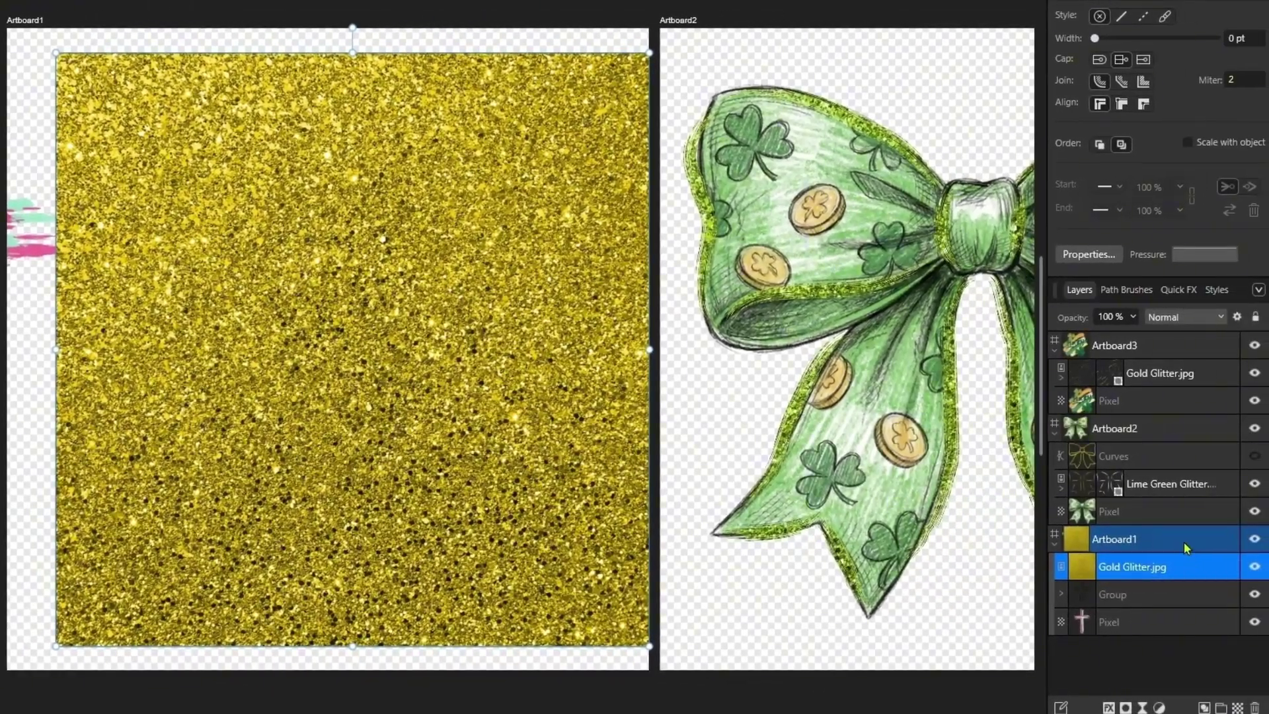
# Clip the glitter into the black brush-stroke group and realign the pink and mint cross.
pyautogui.moveTo(1183, 596); pyautogui.dragTo(1187, 559)
pyautogui.click(1159, 567)
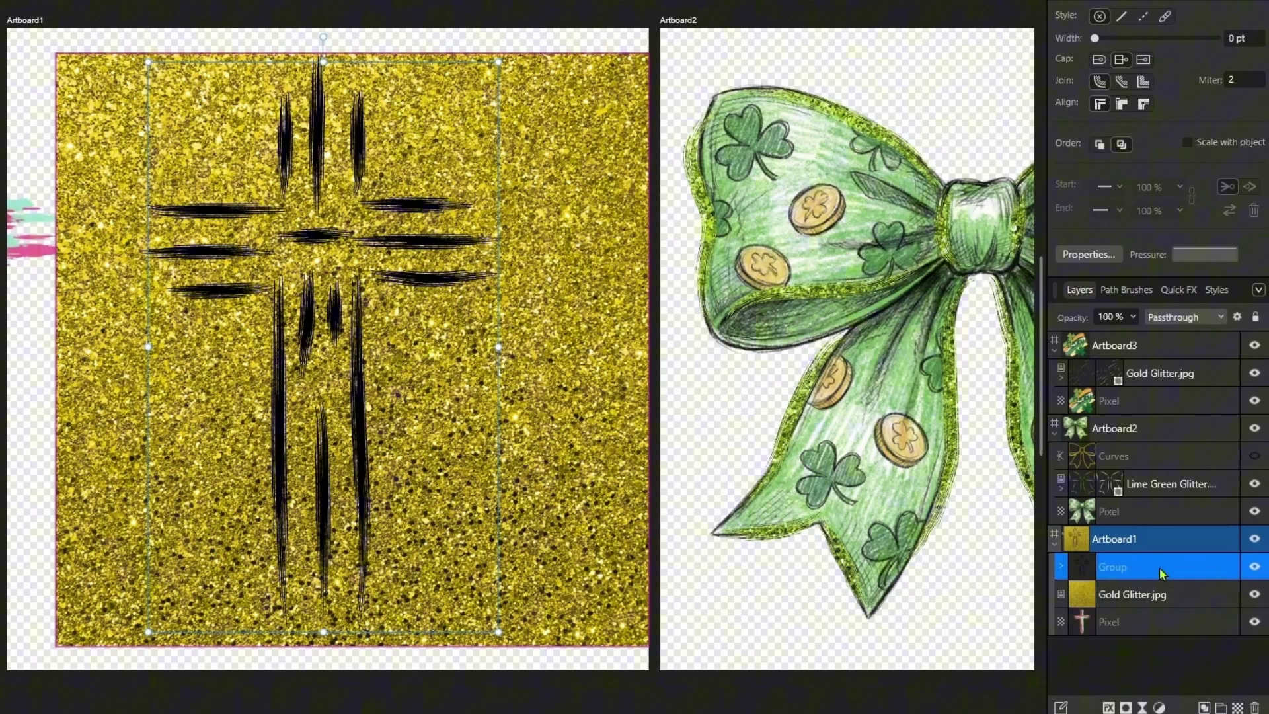
pyautogui.rightClick(1159, 567)
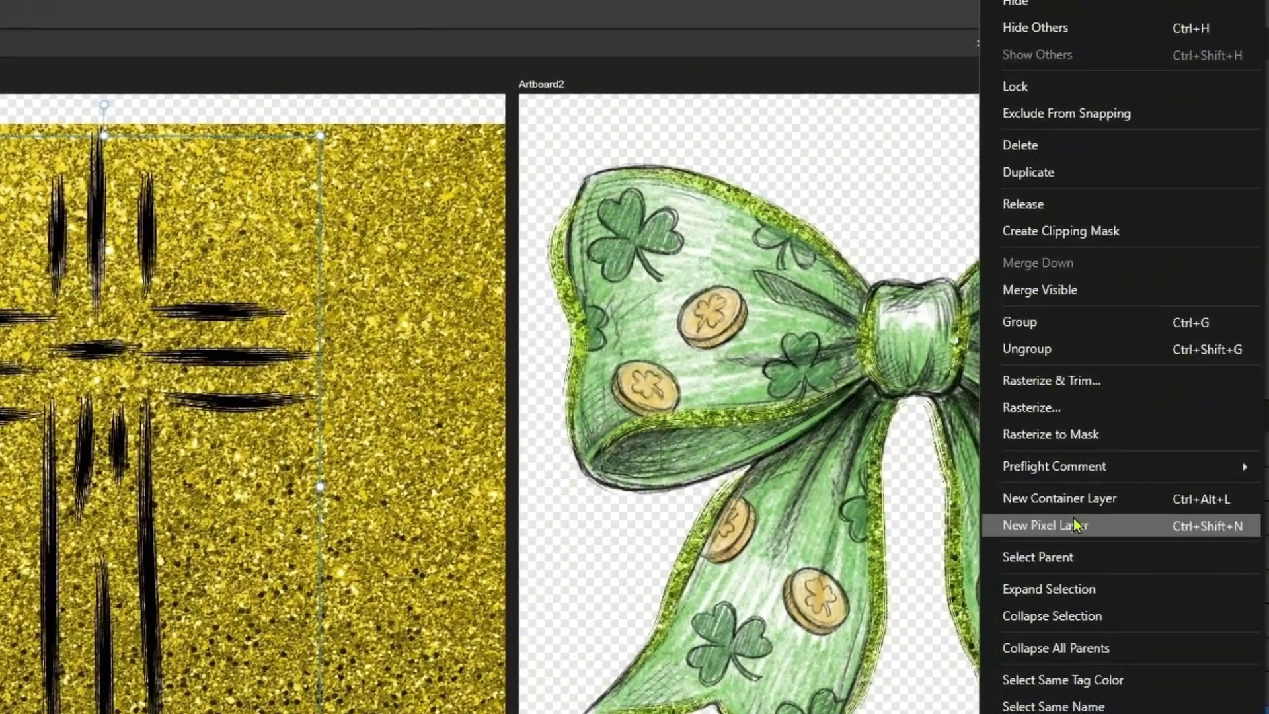
pyautogui.click(1017, 231)
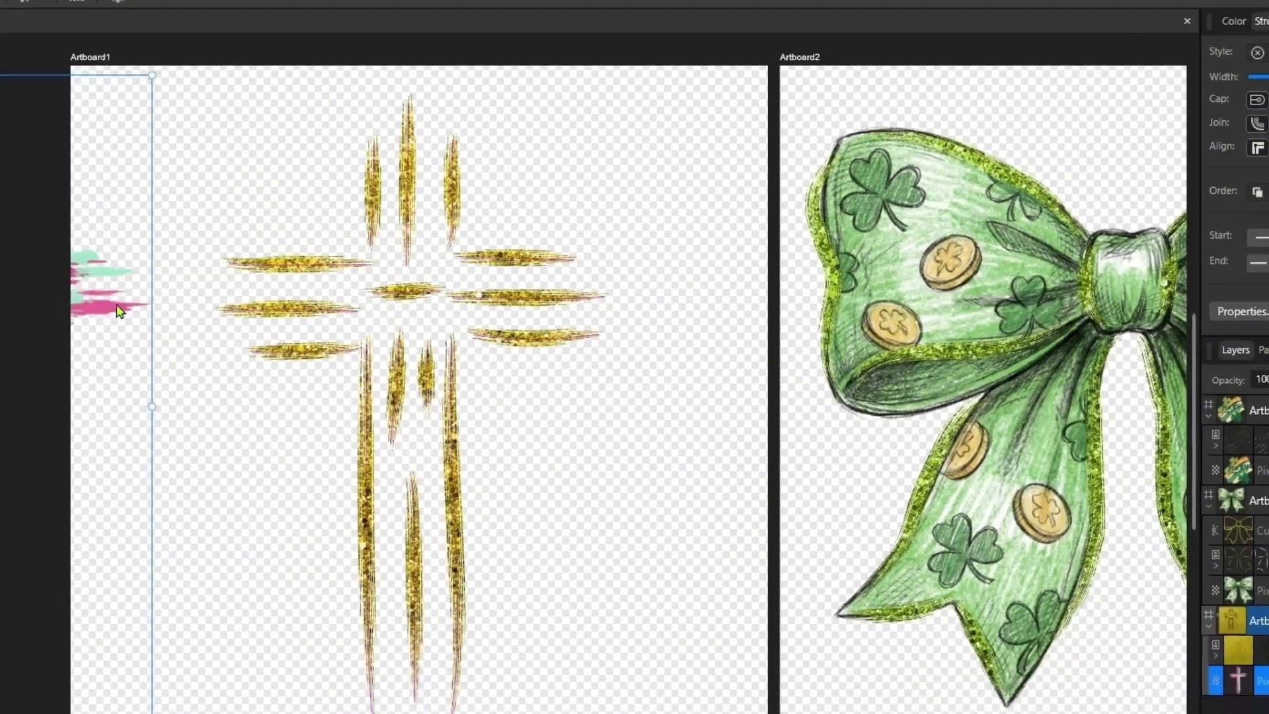
pyautogui.moveTo(1, 357)
pyautogui.mouseDown()
pyautogui.moveTo(361, 361)
pyautogui.moveTo(280, 370)
pyautogui.mouseUp()
pyautogui.moveTo(783, 266); pyautogui.dragTo(776, 281)
pyautogui.click(466, 189)
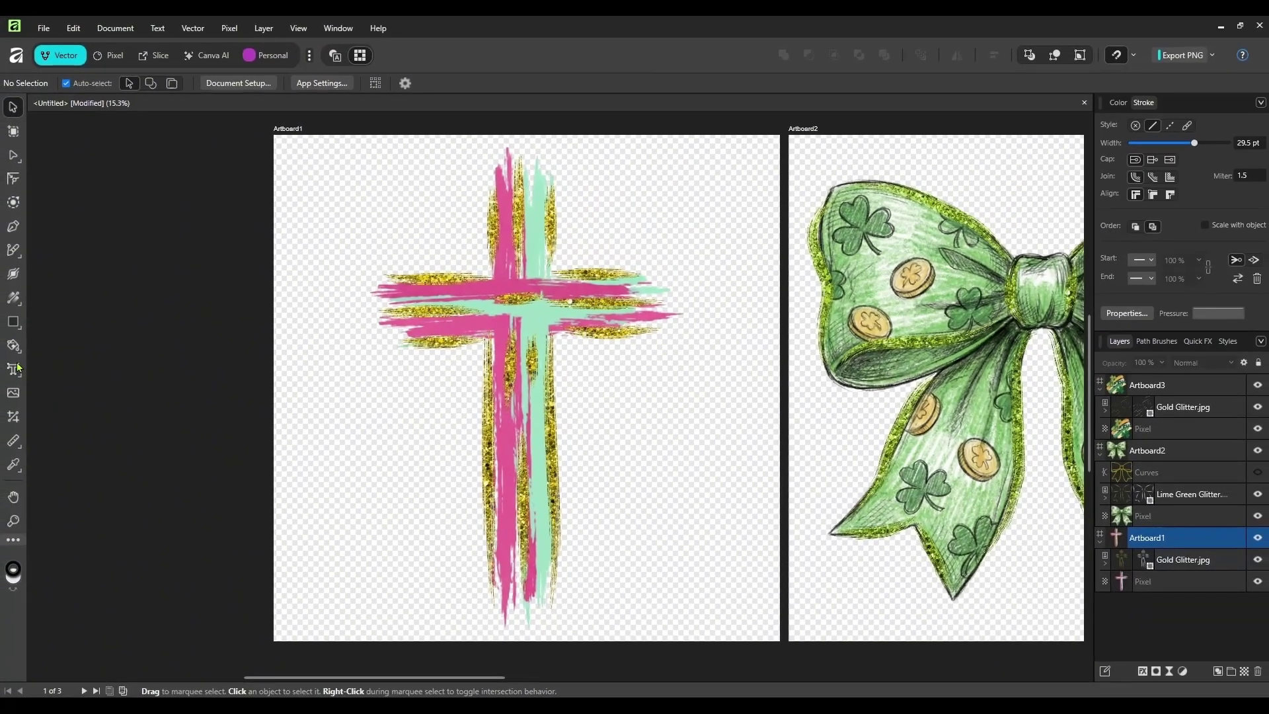
# Add 'Faith' artistic text in the Cute Hamster font and enlarge it across the lower cross.
pyautogui.click(14, 368)
pyautogui.moveTo(371, 363); pyautogui.dragTo(635, 505)
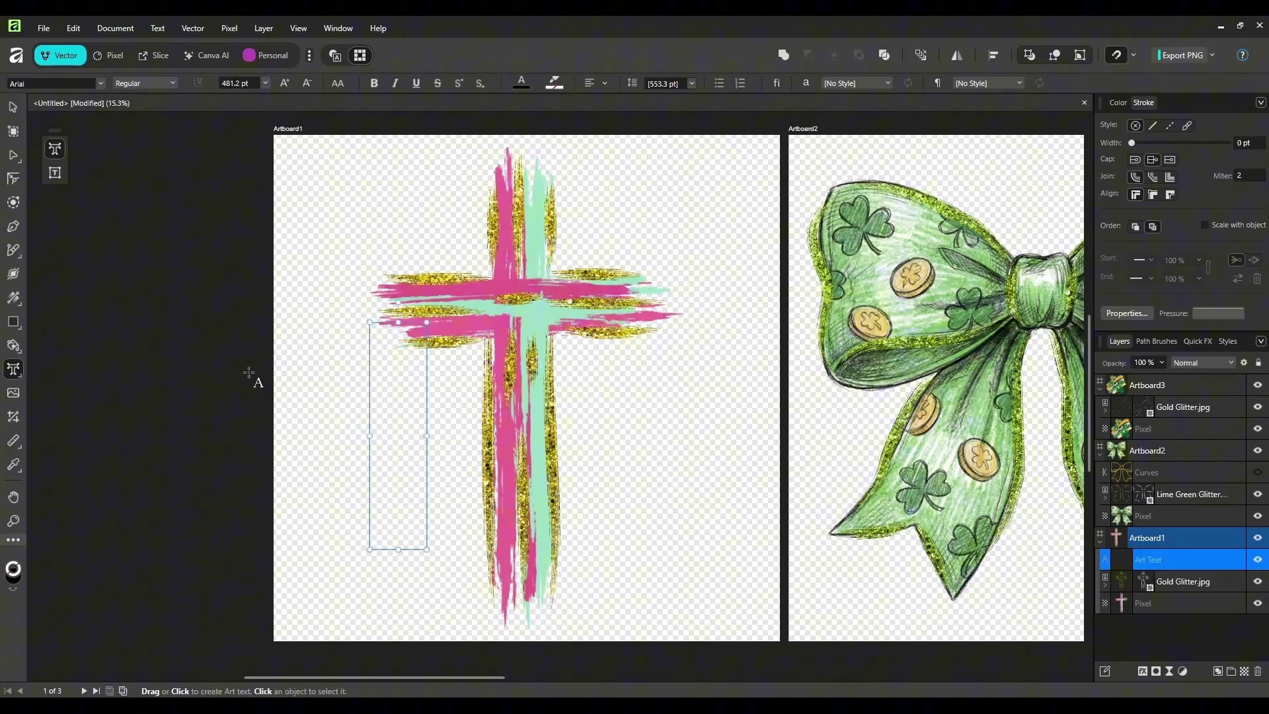
pyautogui.click(101, 83)
pyautogui.click(43, 99)
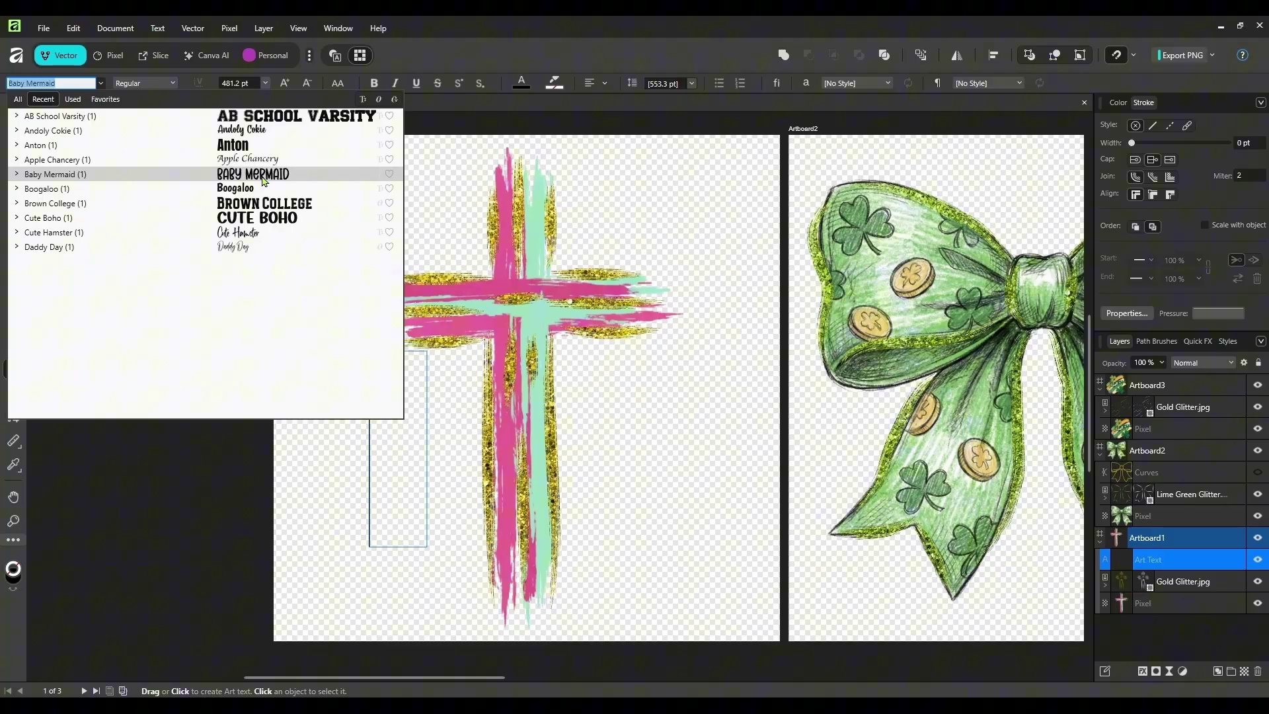
pyautogui.click(265, 232)
pyautogui.write('Faith')
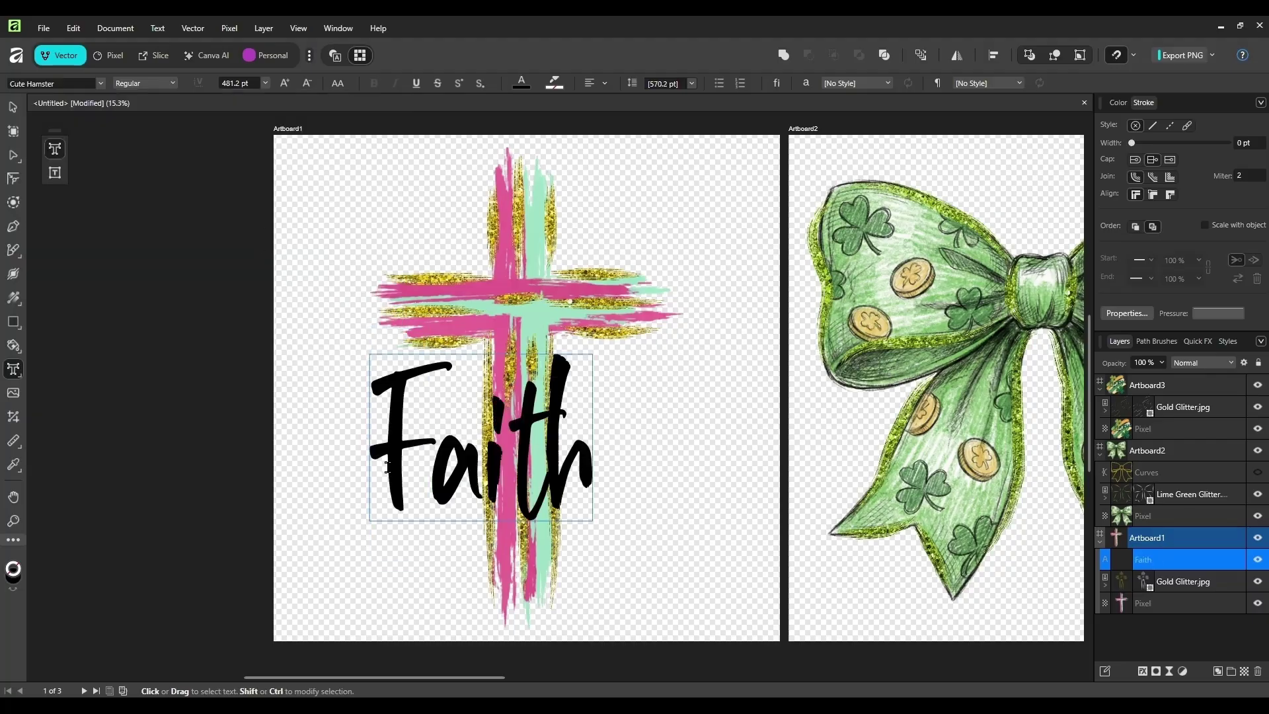
pyautogui.click(11, 108)
pyautogui.moveTo(592, 521); pyautogui.dragTo(631, 512)
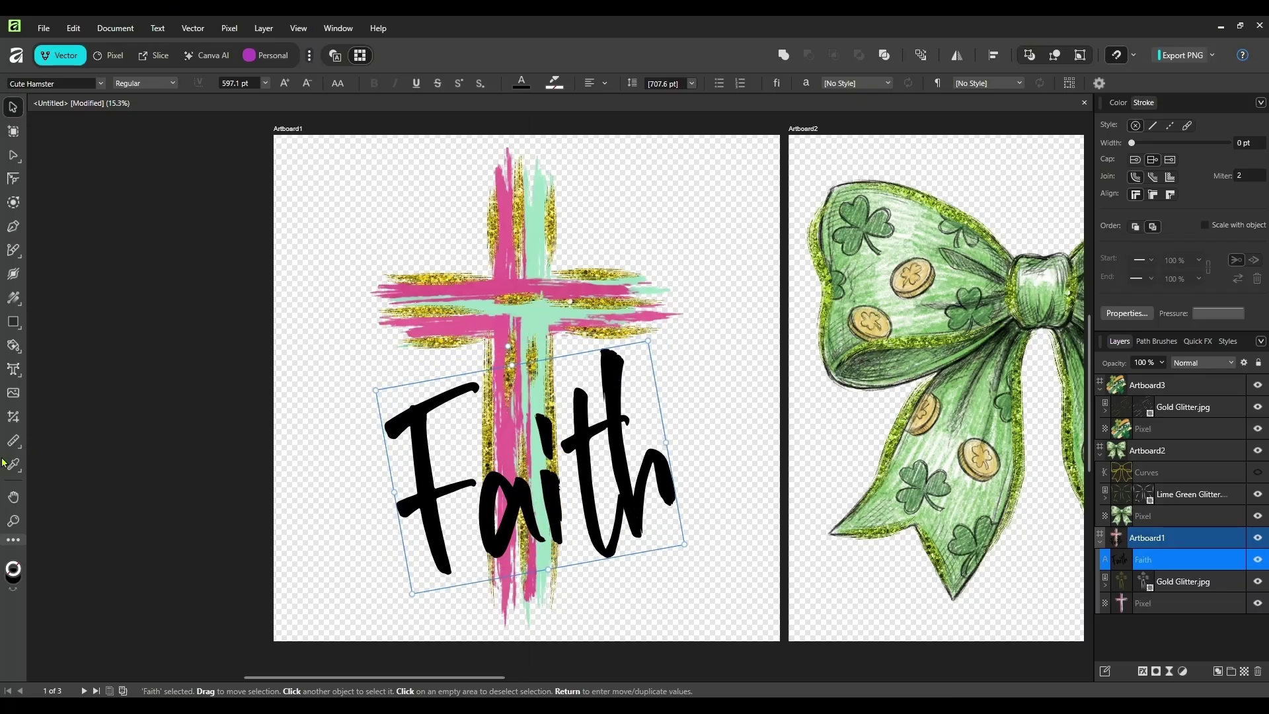
# Load Gold Glitter as the bitmap fill for the Vector Flood Fill tool.
pyautogui.click(13, 346)
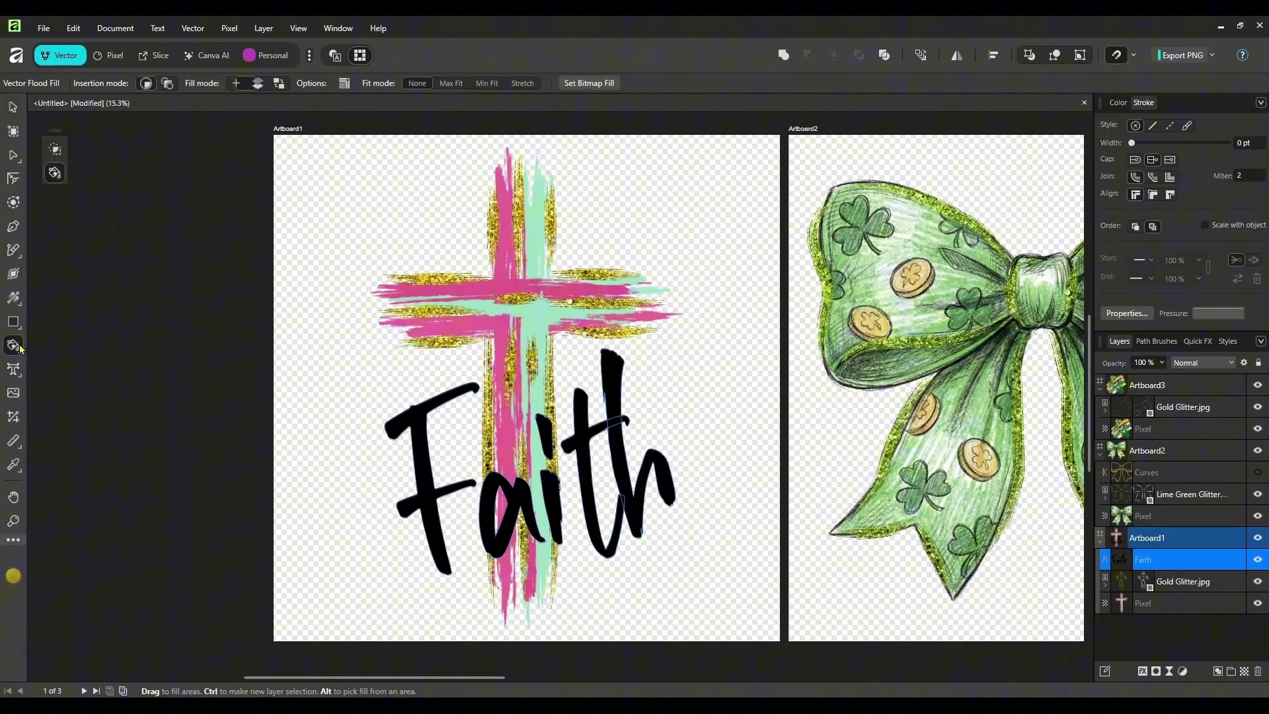
pyautogui.rightClick(14, 346)
pyautogui.click(86, 359)
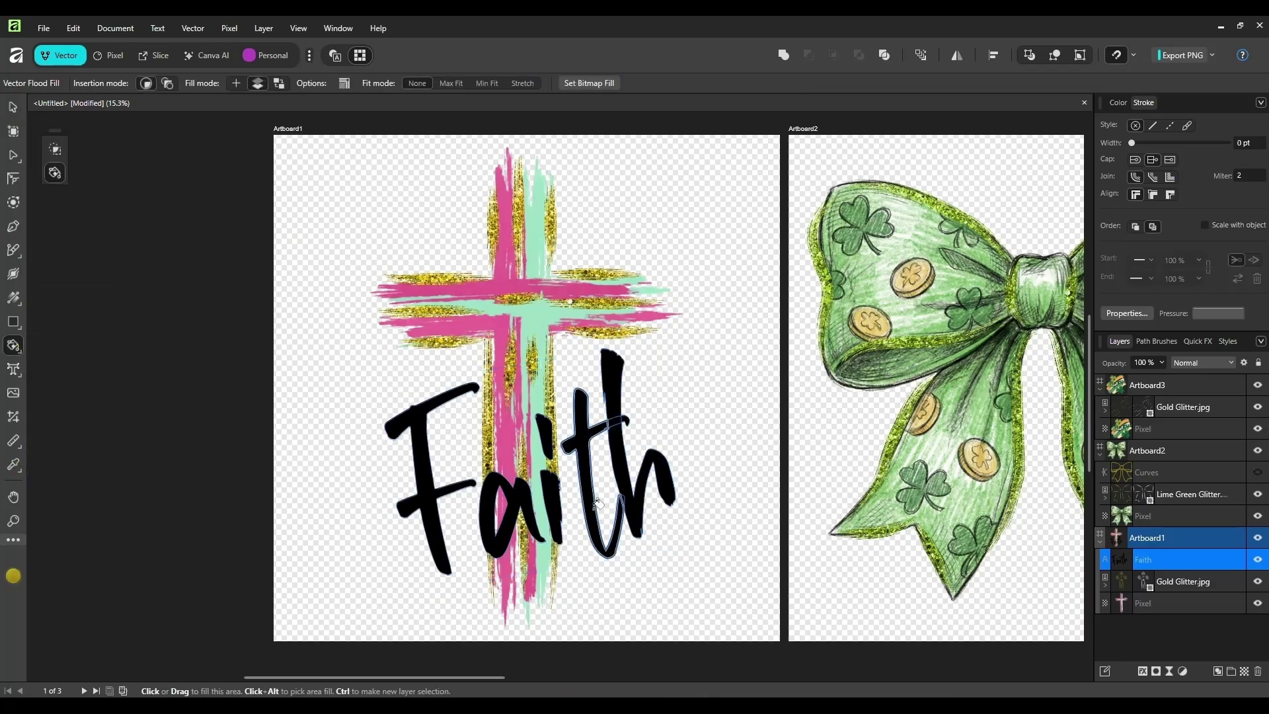
pyautogui.click(589, 82)
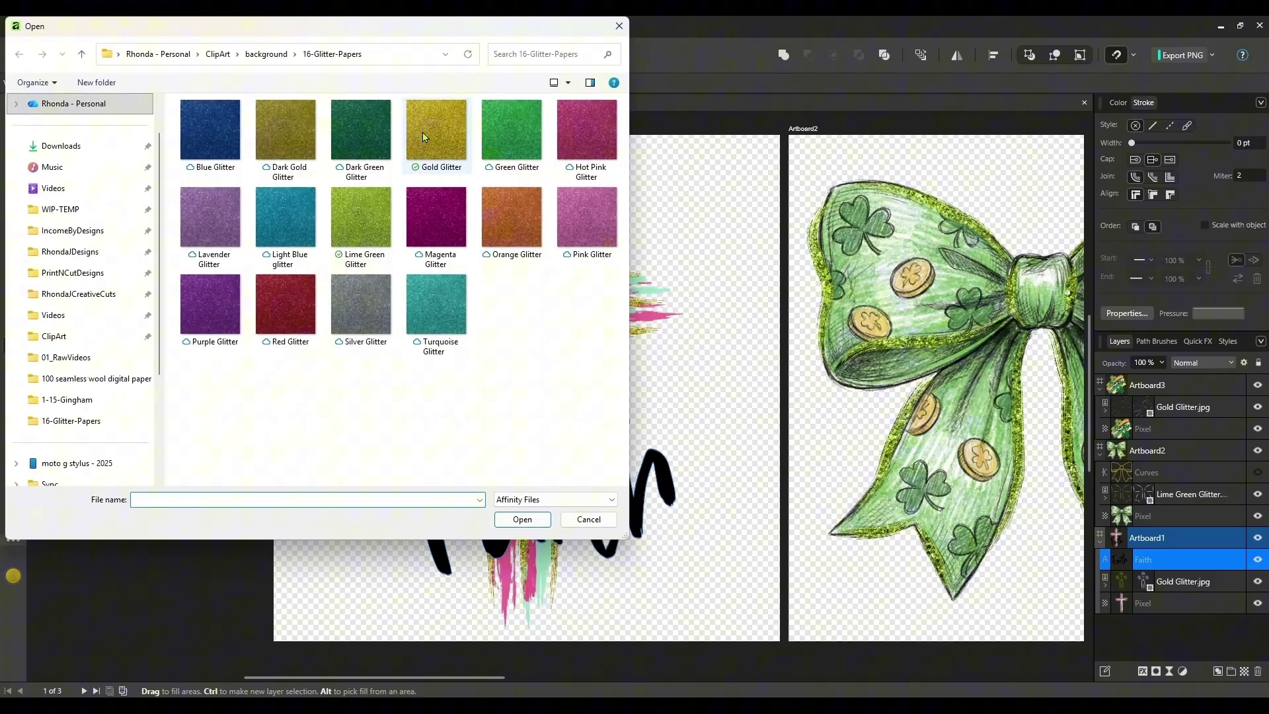
pyautogui.click(429, 136)
pyautogui.click(504, 525)
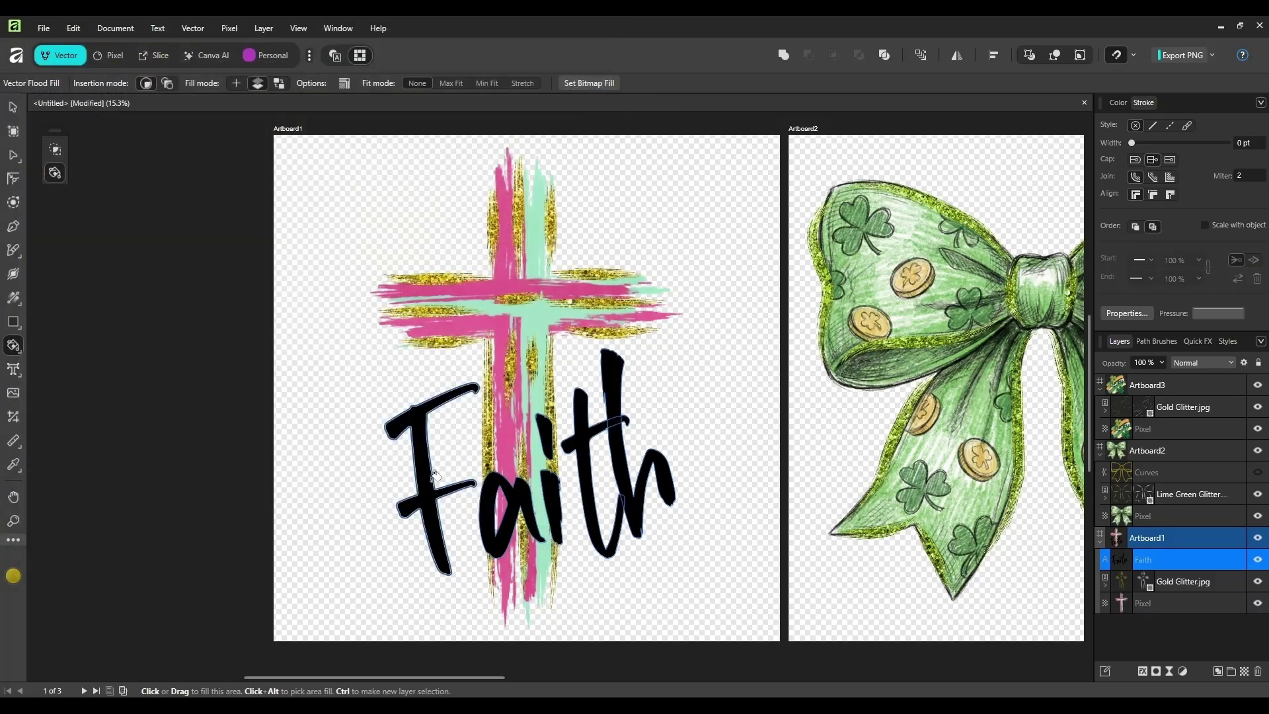
# Fill each letter of 'Faith' (F, a, i, t, h) with gold glitter.
pyautogui.click(428, 474)
pyautogui.click(479, 507)
pyautogui.click(555, 496)
pyautogui.click(555, 426)
pyautogui.click(585, 408)
pyautogui.click(611, 380)
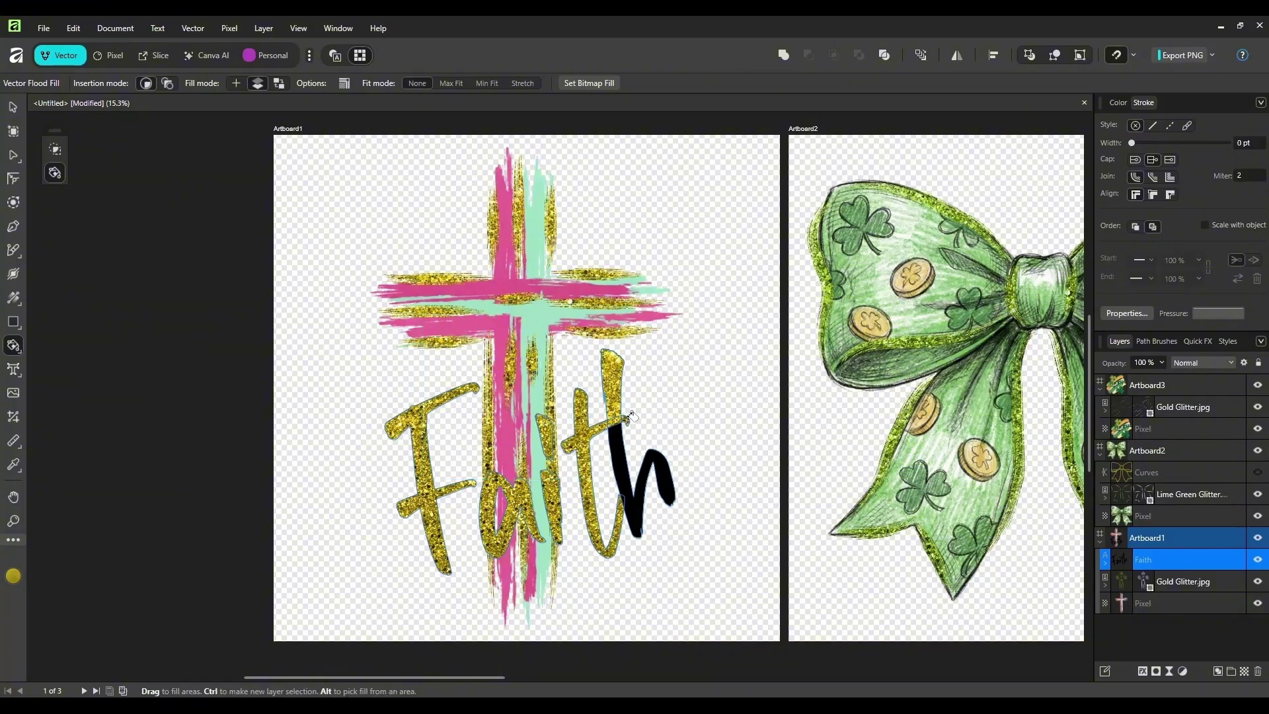
pyautogui.click(624, 483)
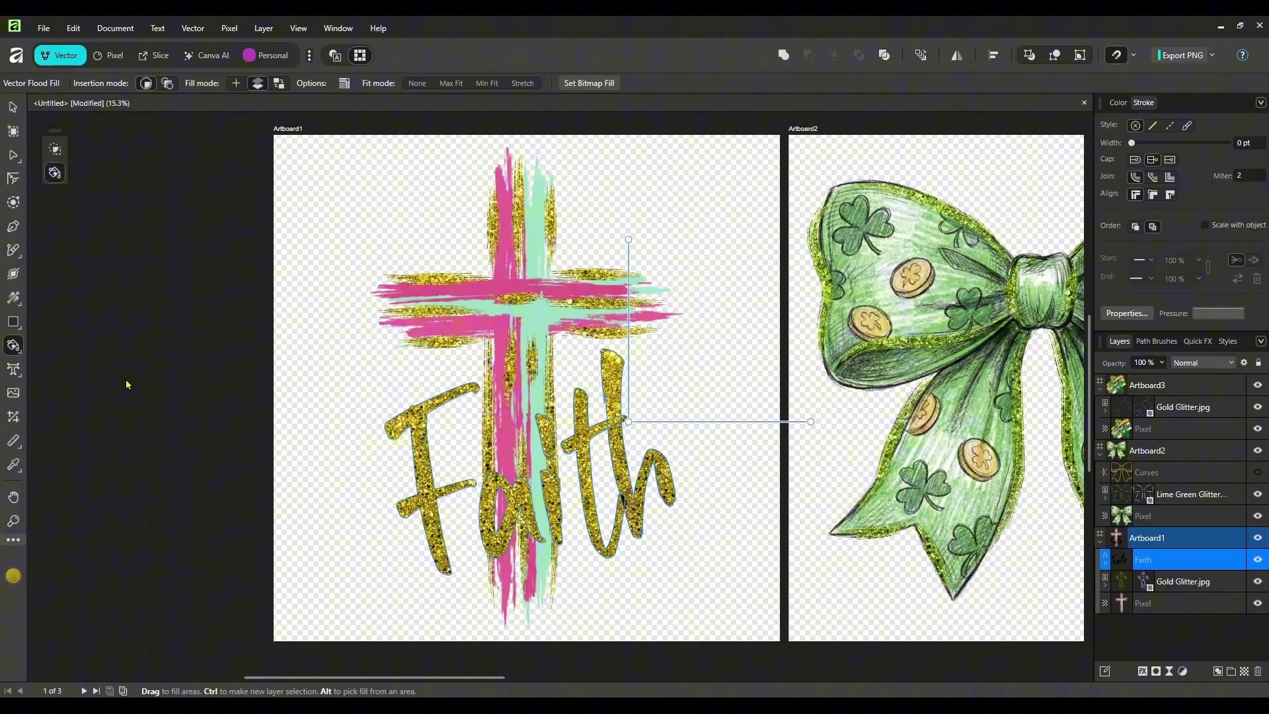
# Set the fill colour to dark red 604141 from the colour wheel.
pyautogui.click(13, 108)
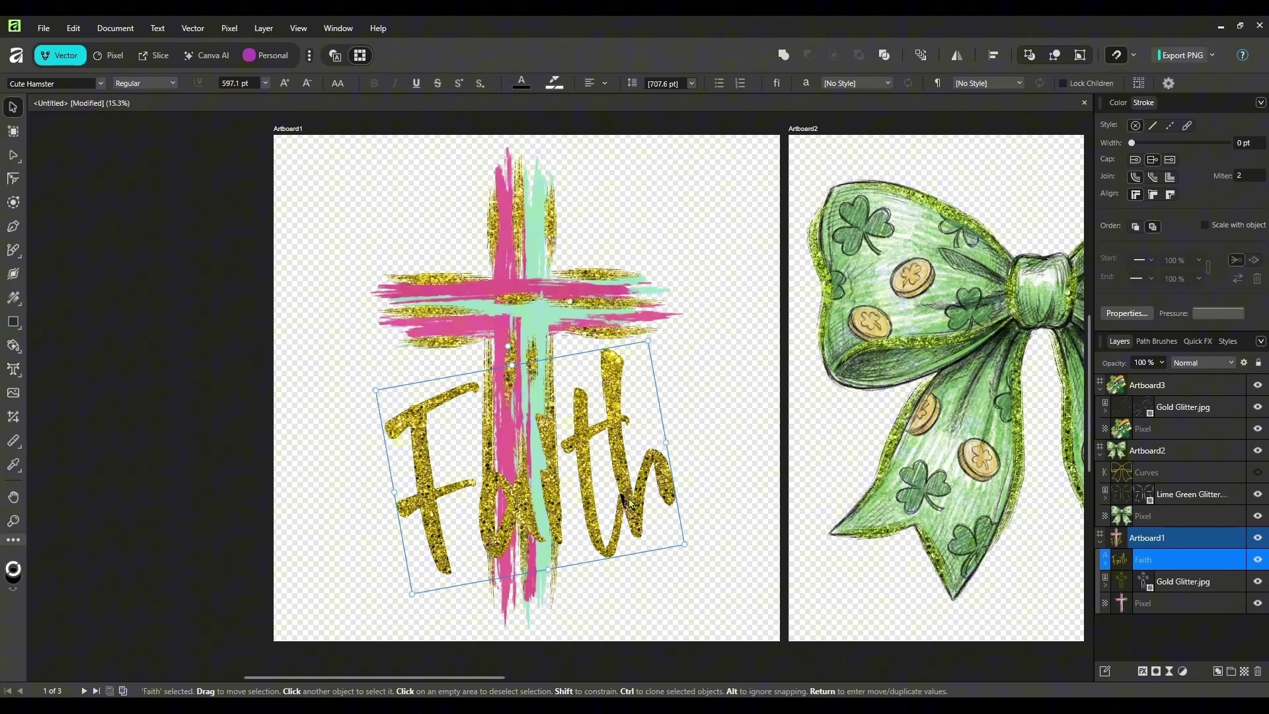
pyautogui.click(1118, 103)
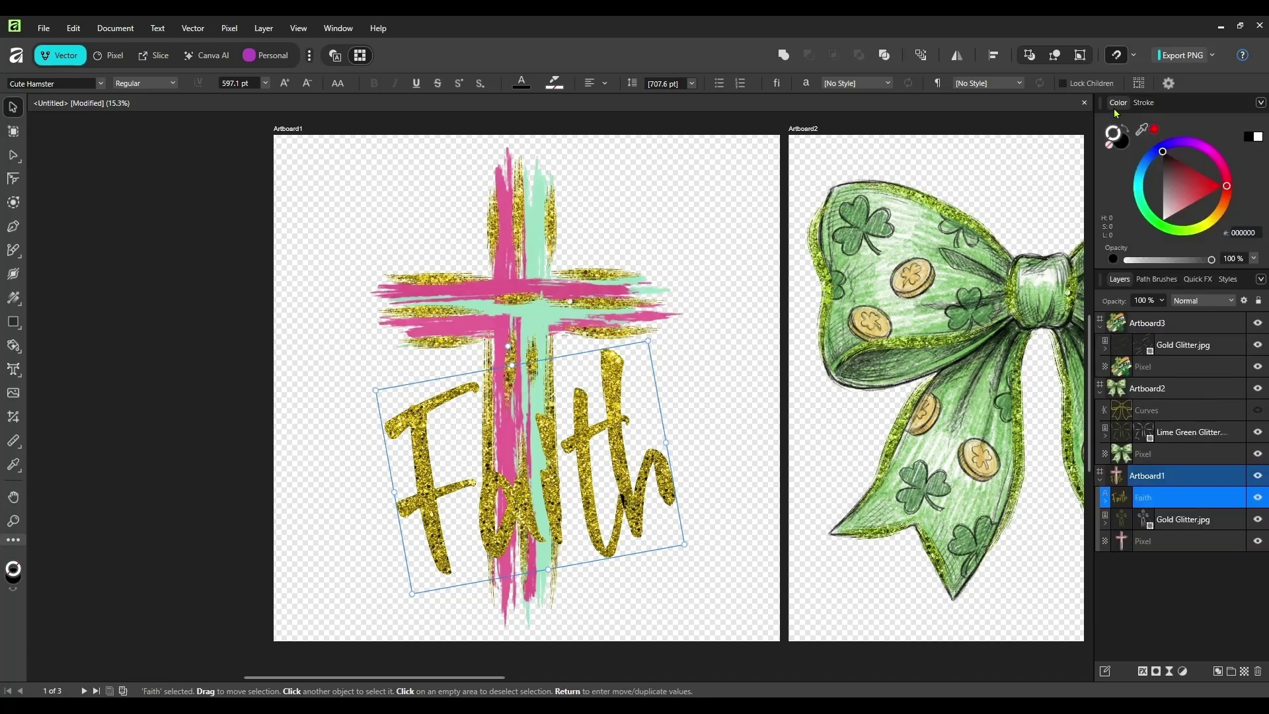
pyautogui.click(1169, 174)
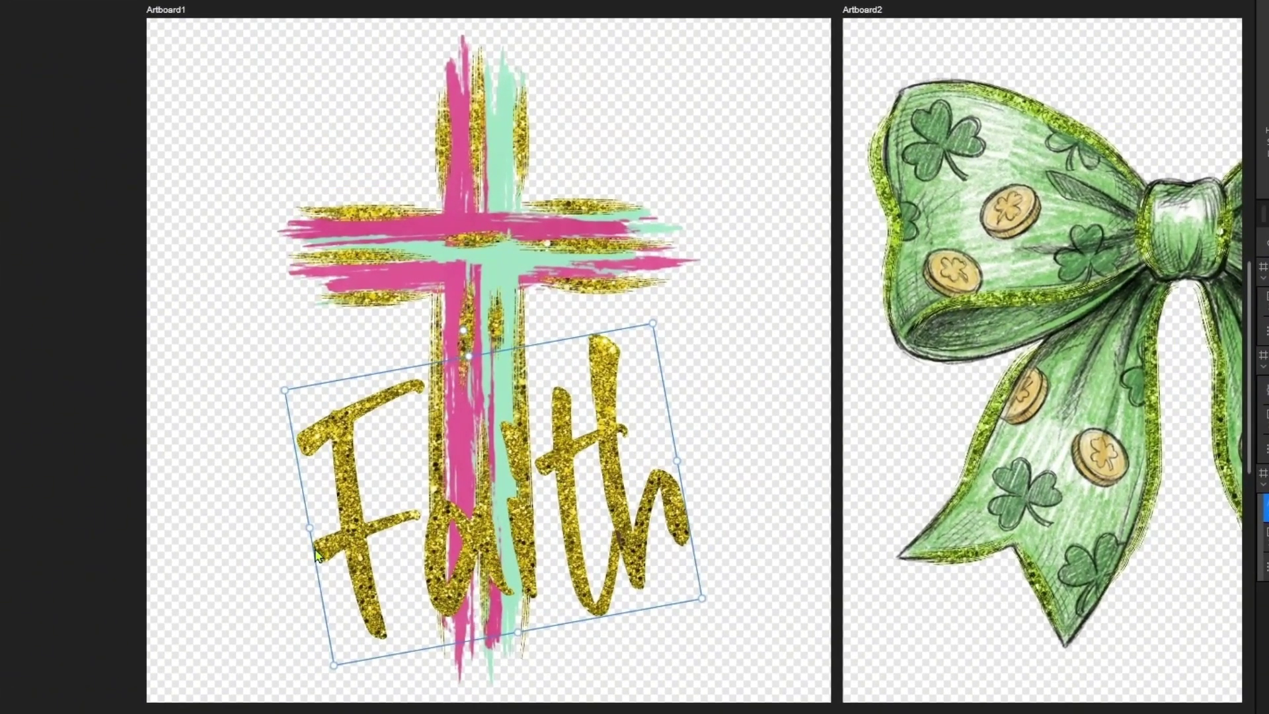
# Delete the Faith text and scroll across the three artboards to review them.
pyautogui.press('Delete')
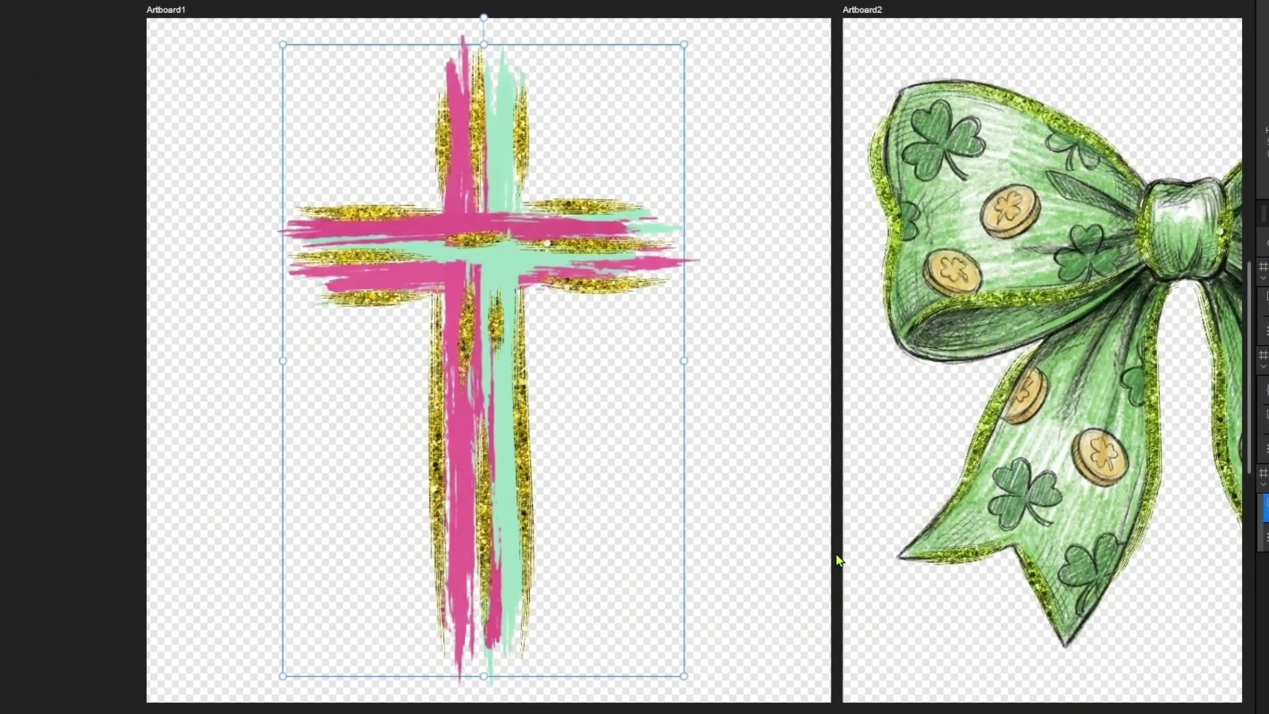
pyautogui.hscroll(10, 621, 360)
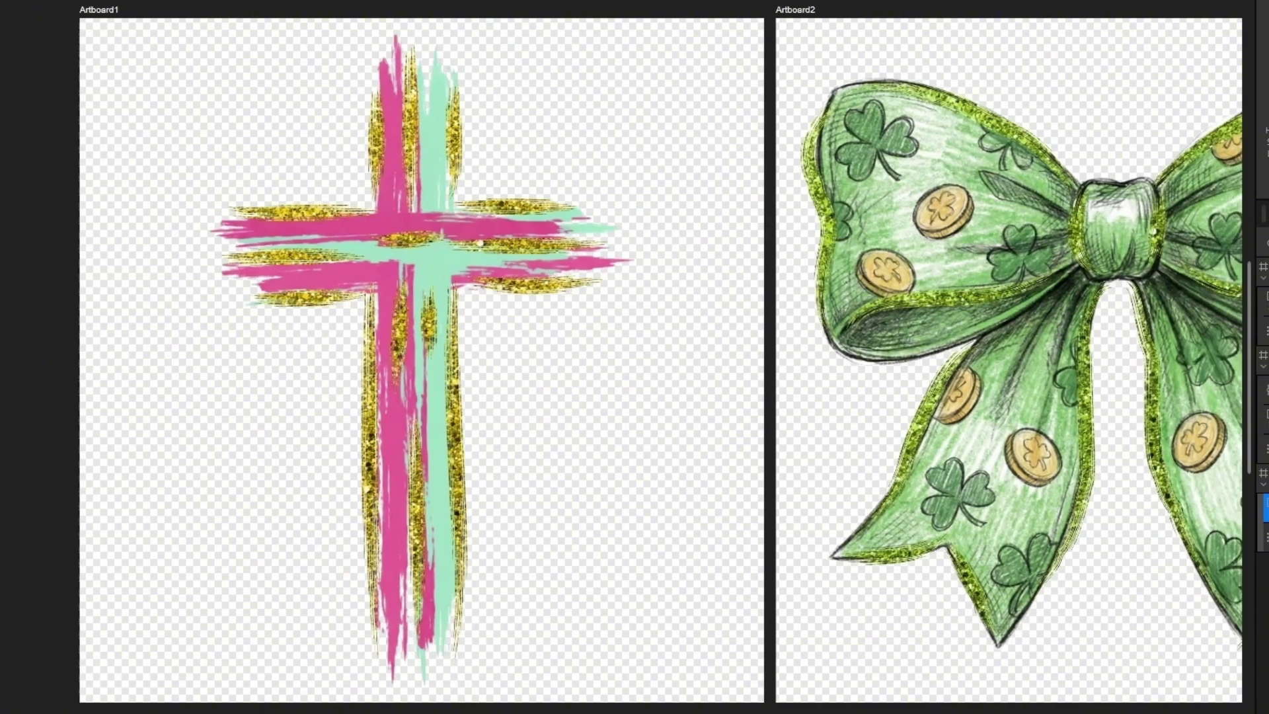
pyautogui.hscroll(5, 621, 360)
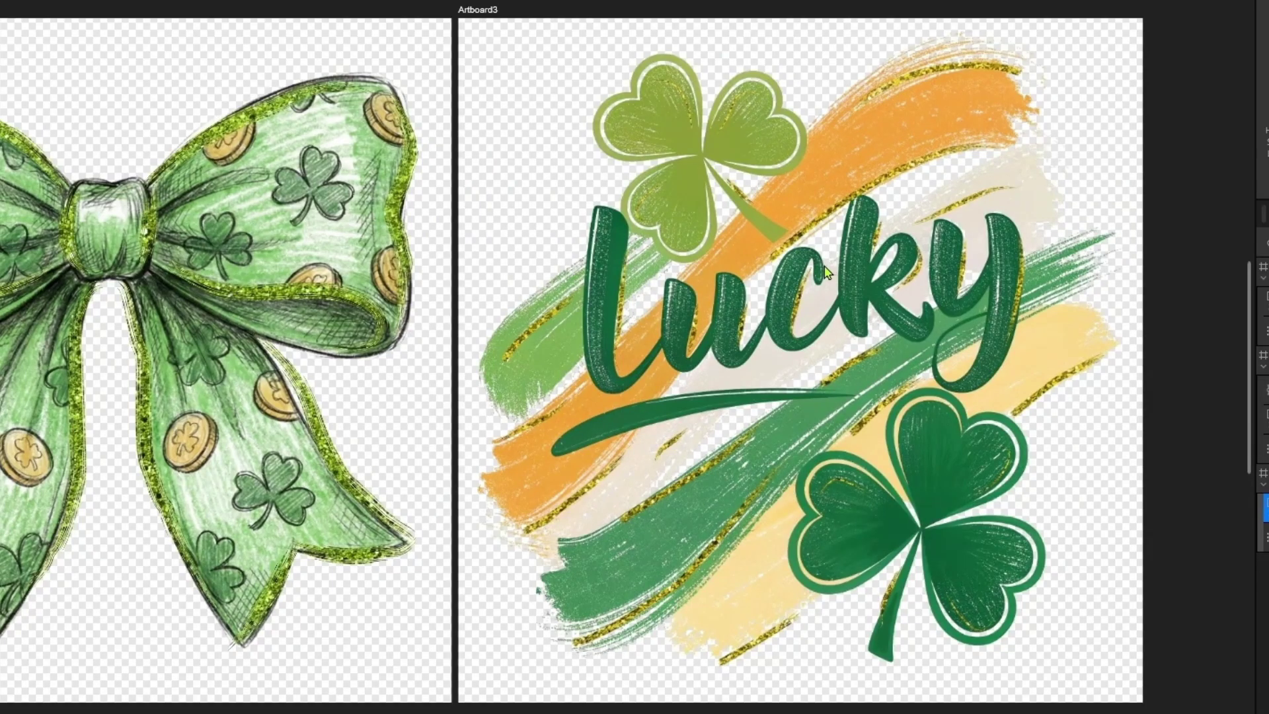
pyautogui.hscroll(-2, 621, 360)
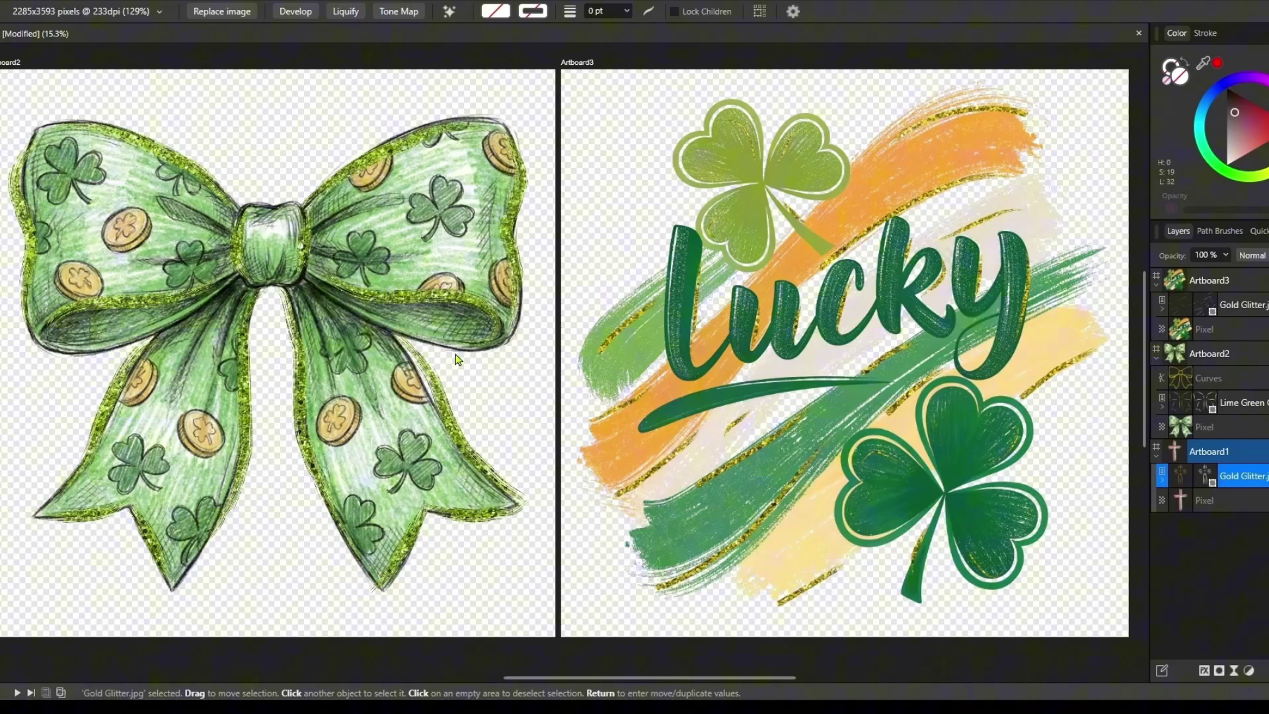
pyautogui.moveTo(540, 677); pyautogui.dragTo(332, 657)
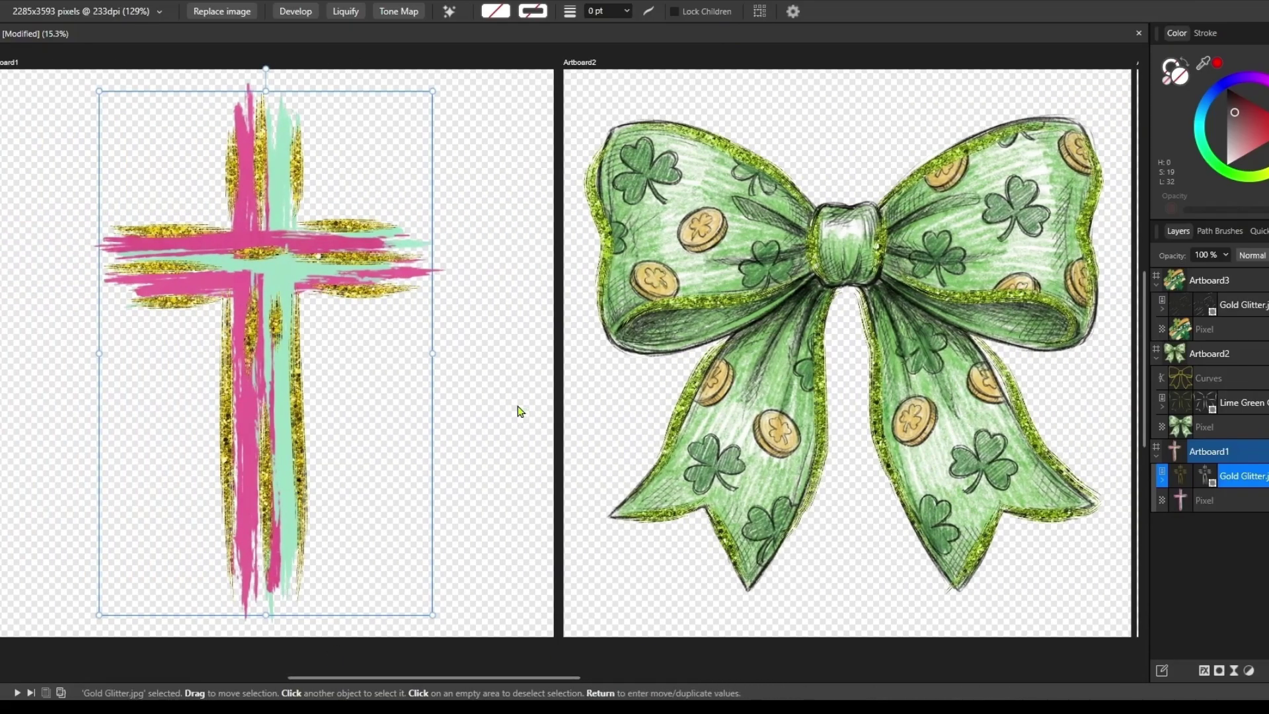